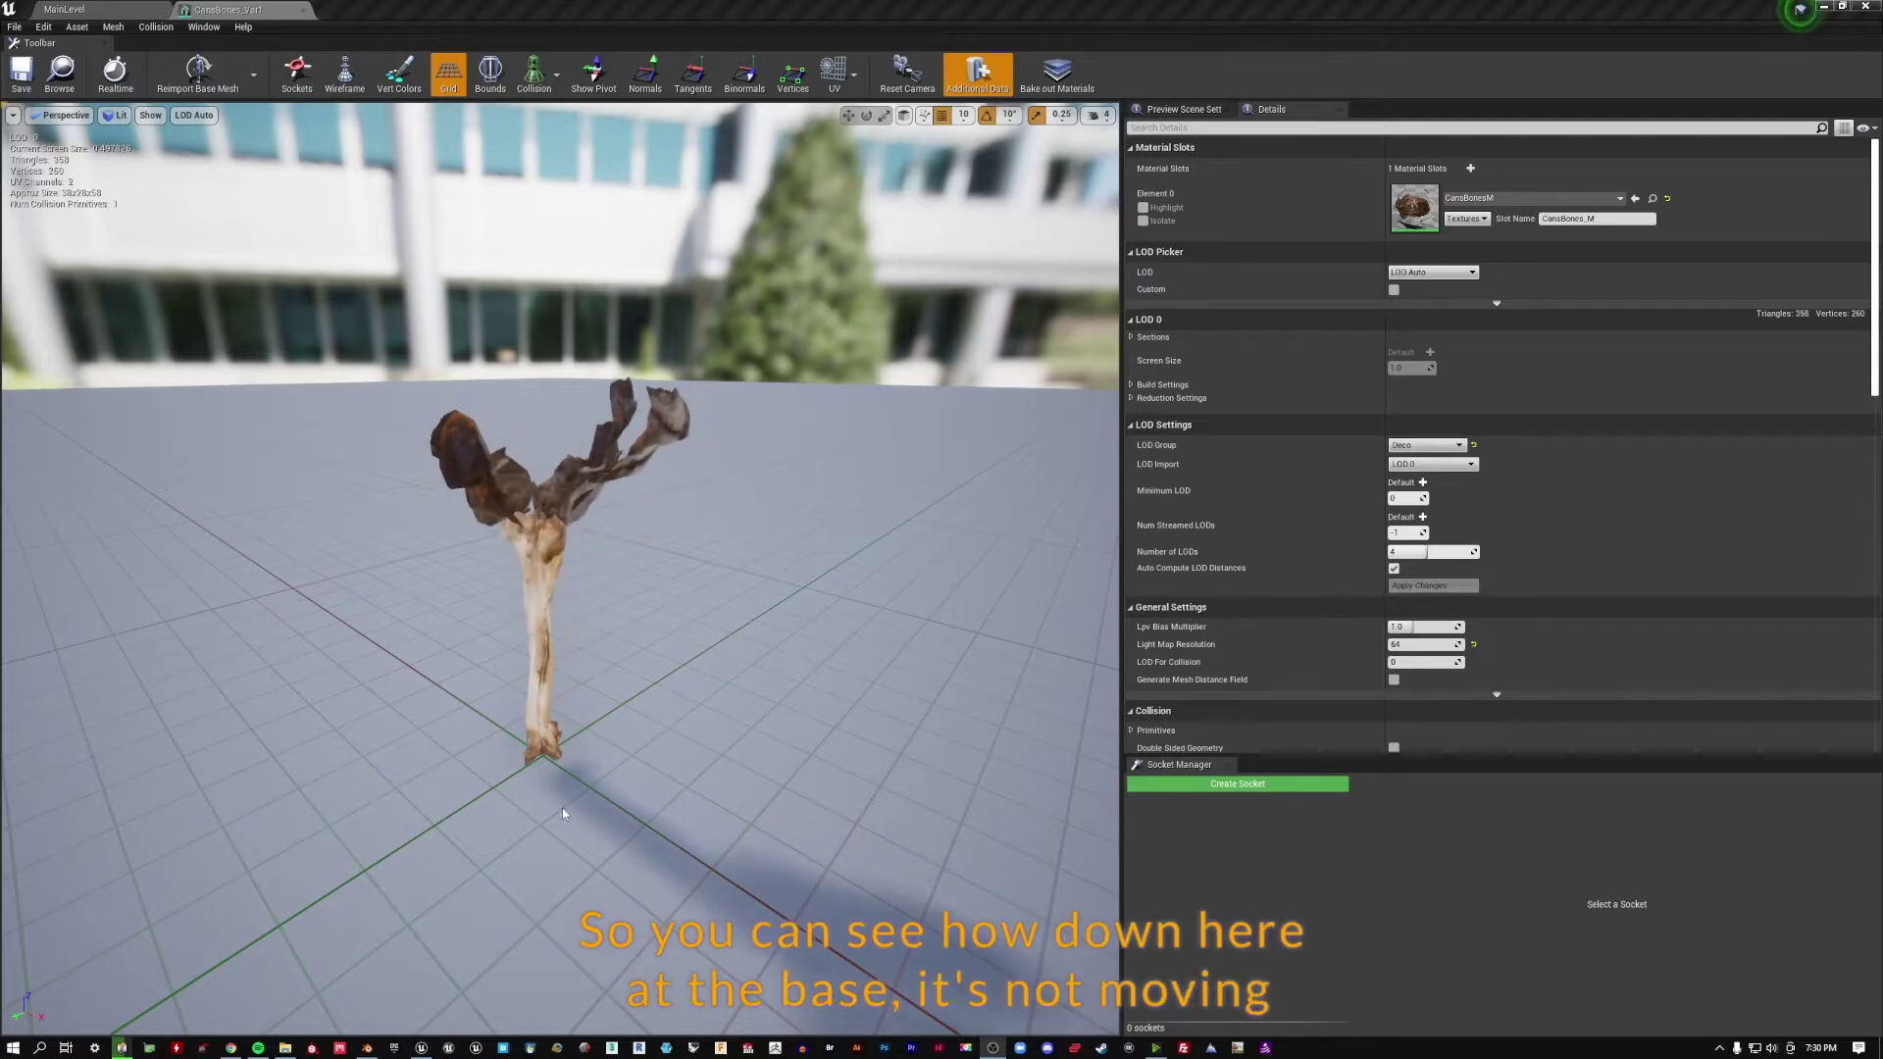
- Examine the swaying CansBones_Var1 mesh and its fixed base, close its editor, and view the foliage field in the level
mouse_move(563, 814)
right_down()
mouse_move(549, 735)
mouse_move(552, 783)
right_up()
key(s)
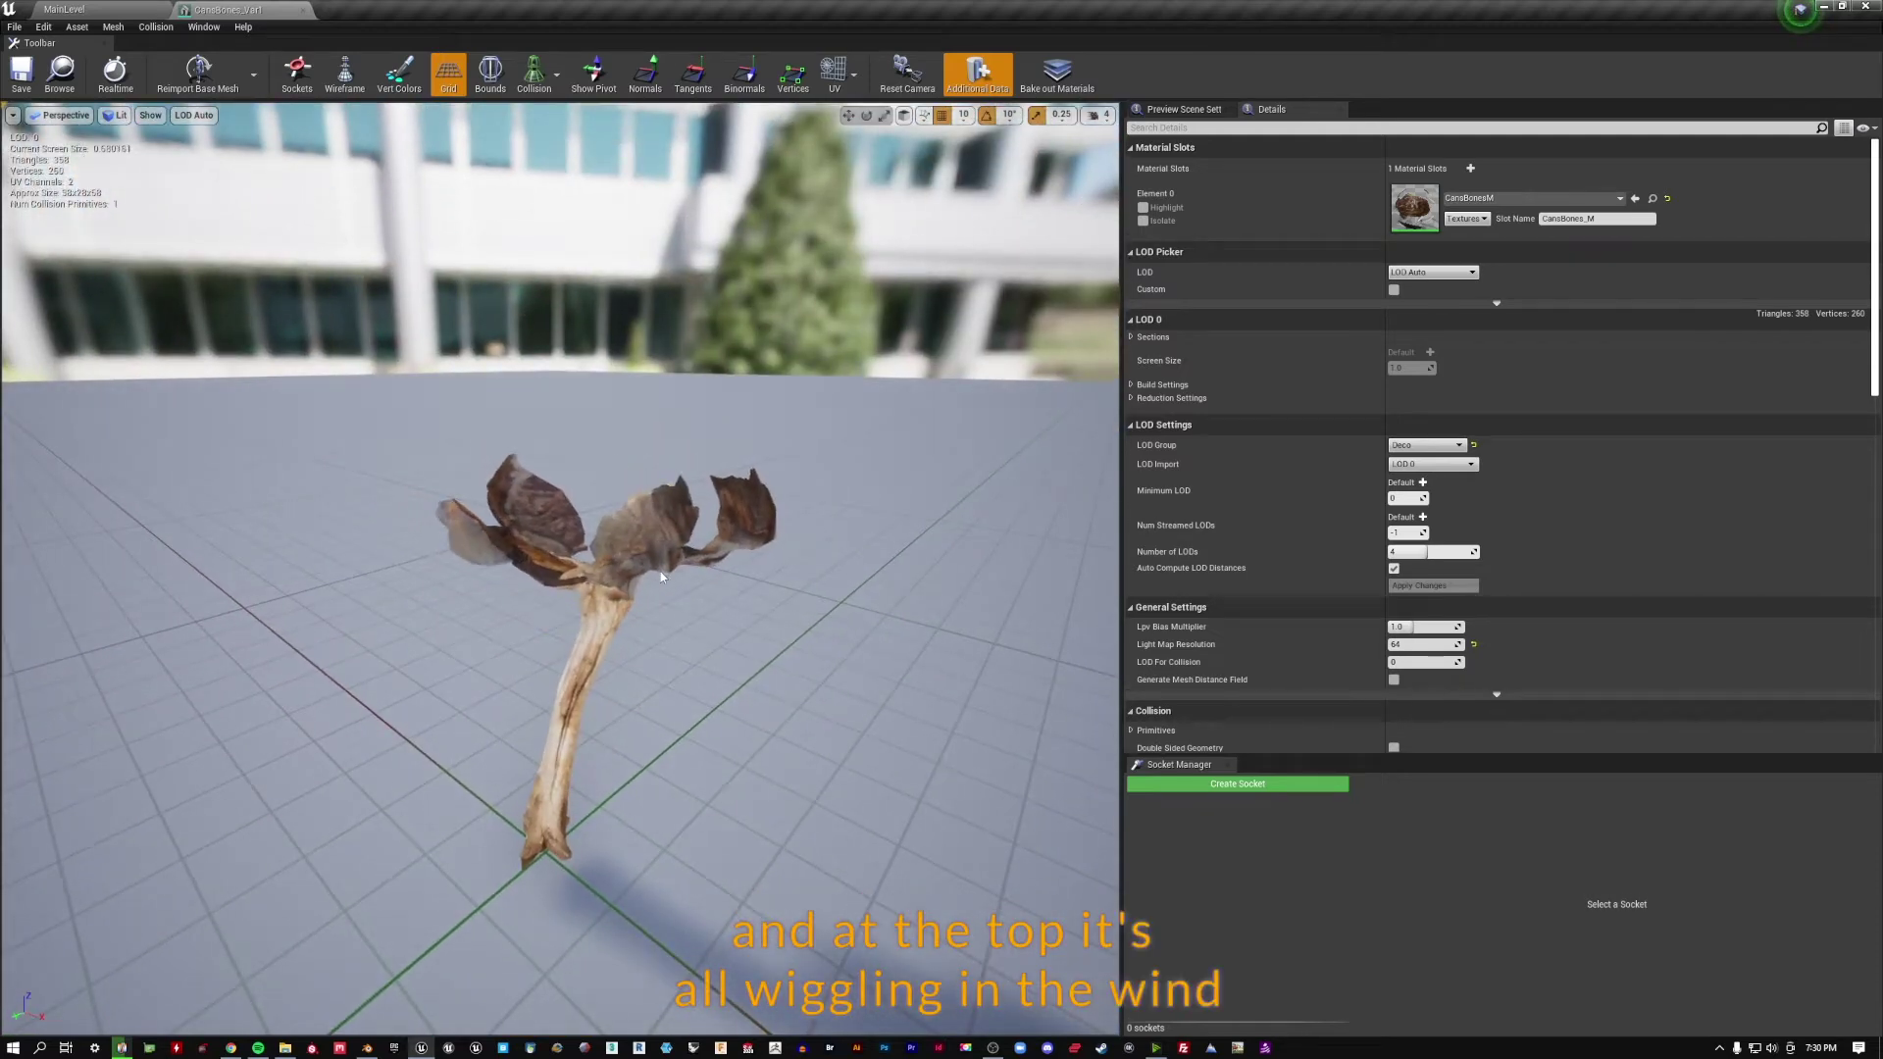
click(306, 12)
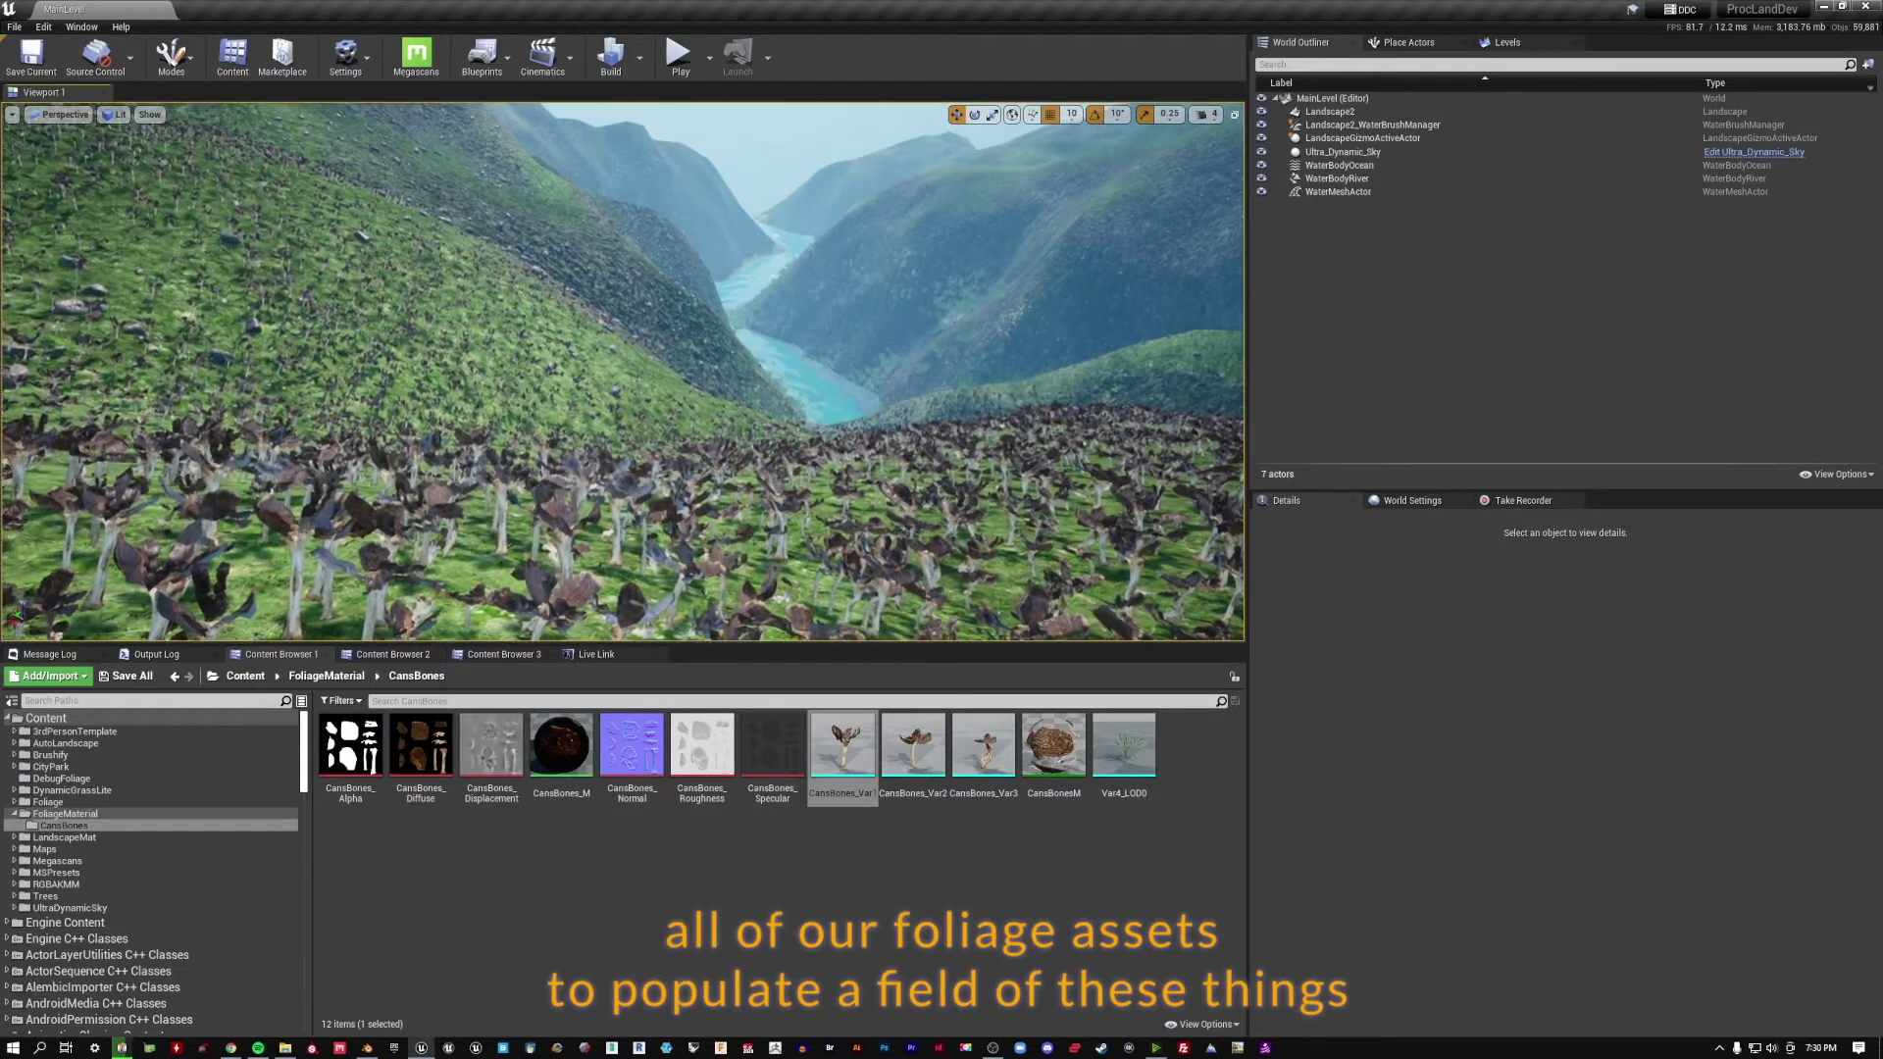
right_drag(622, 371, 467, 316)
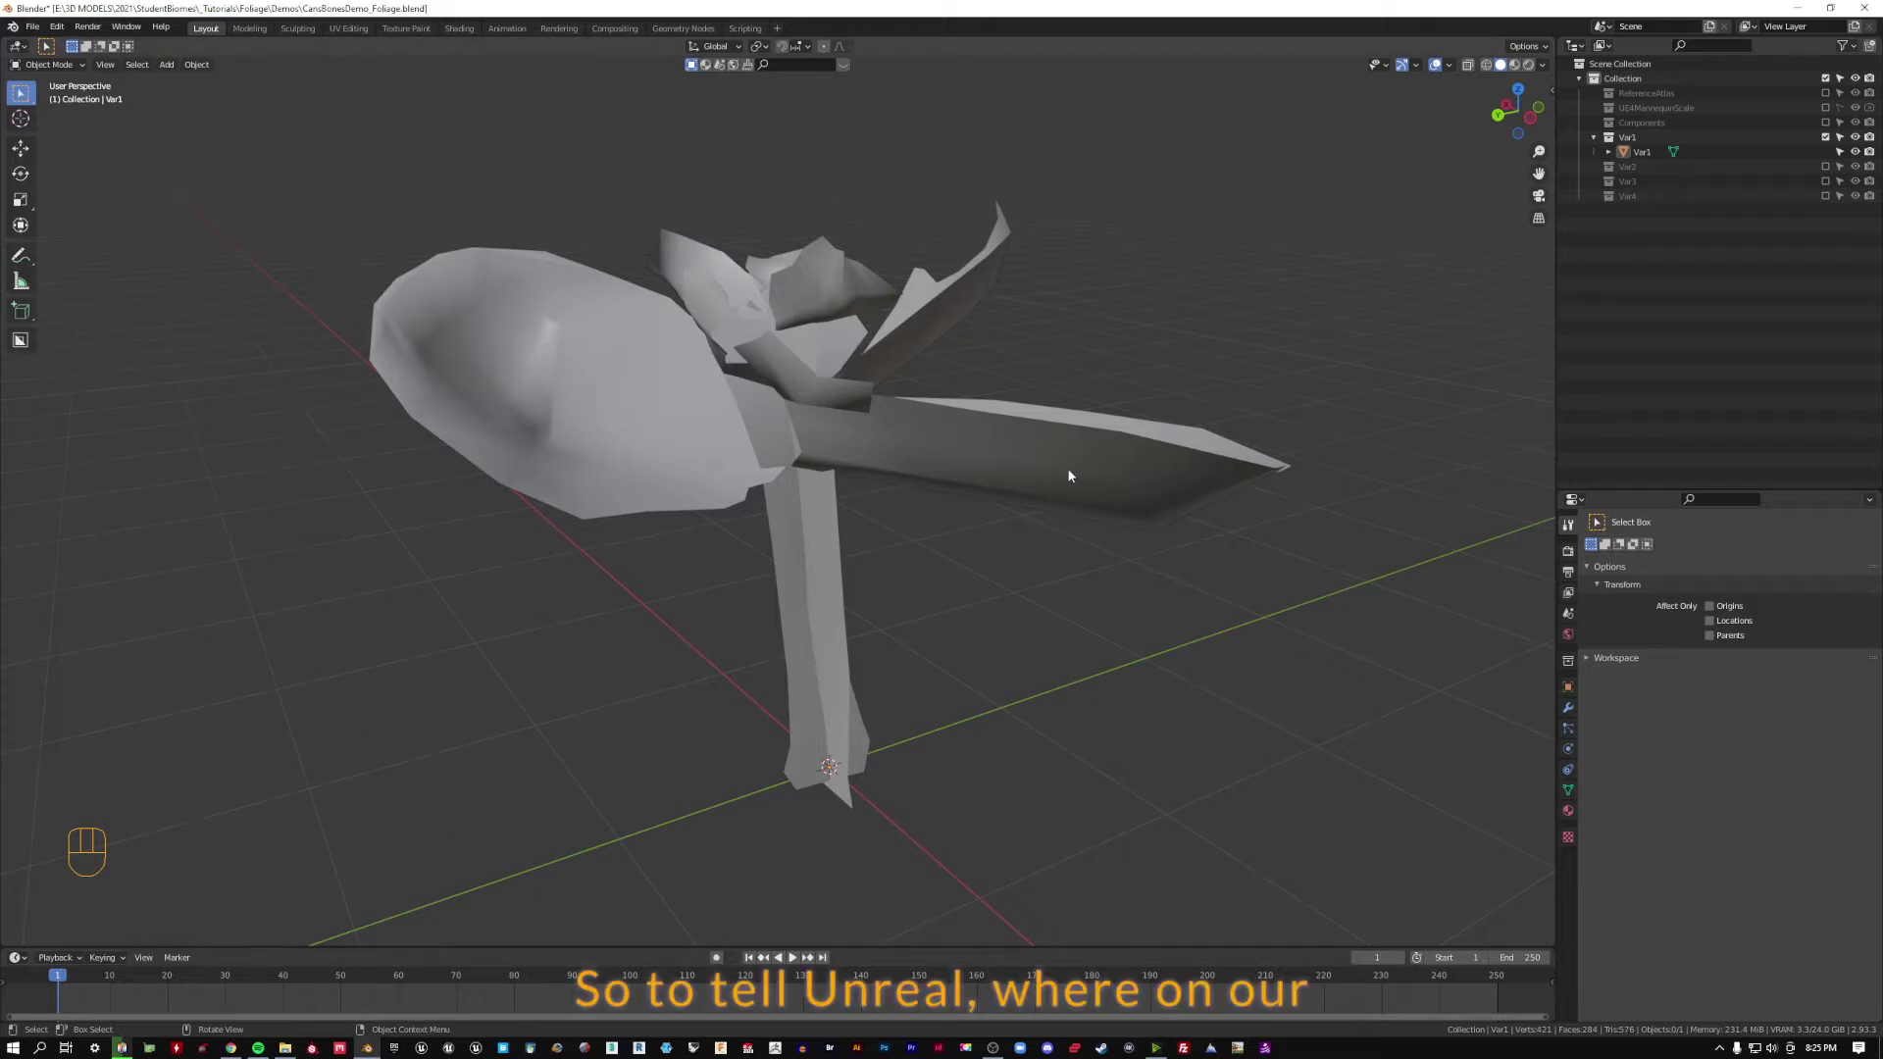
- In Blender, put the Var1 mesh into Vertex Paint mode and show the active tool and workspace settings
middle_drag(1069, 476, 1190, 432)
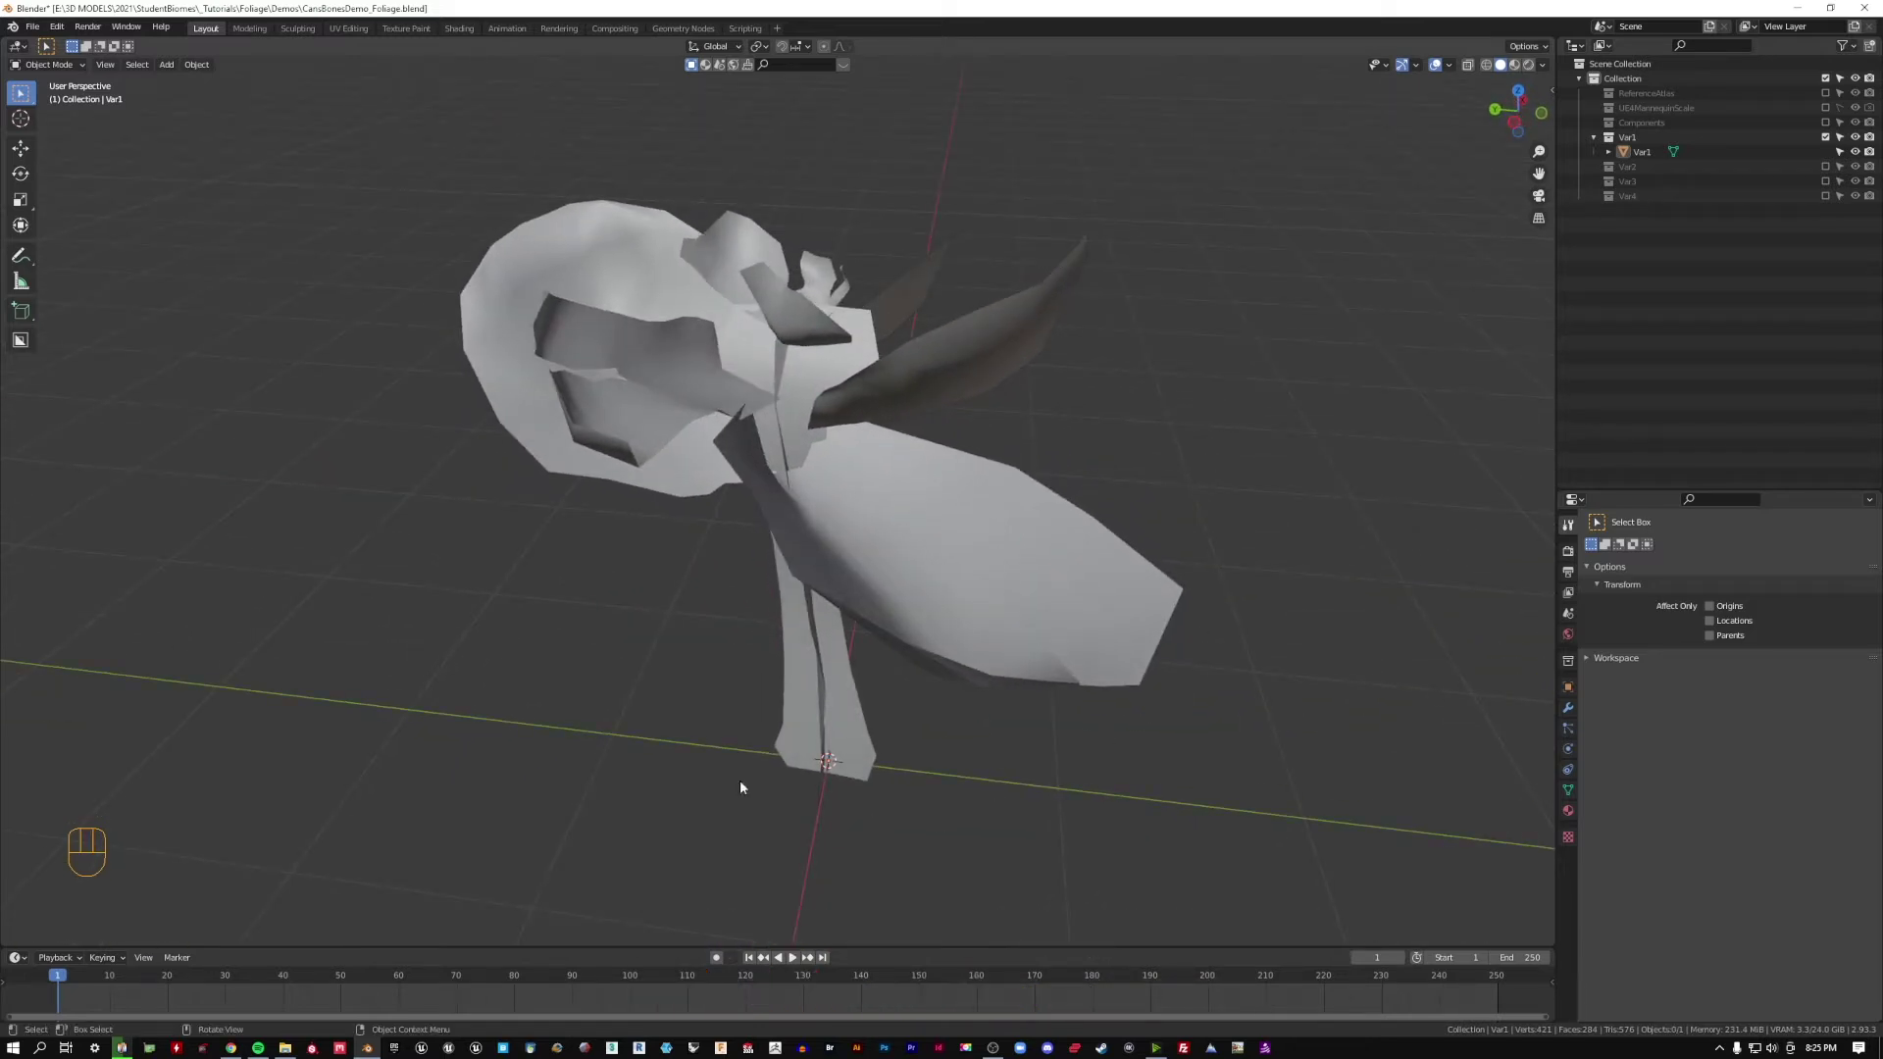
click(811, 368)
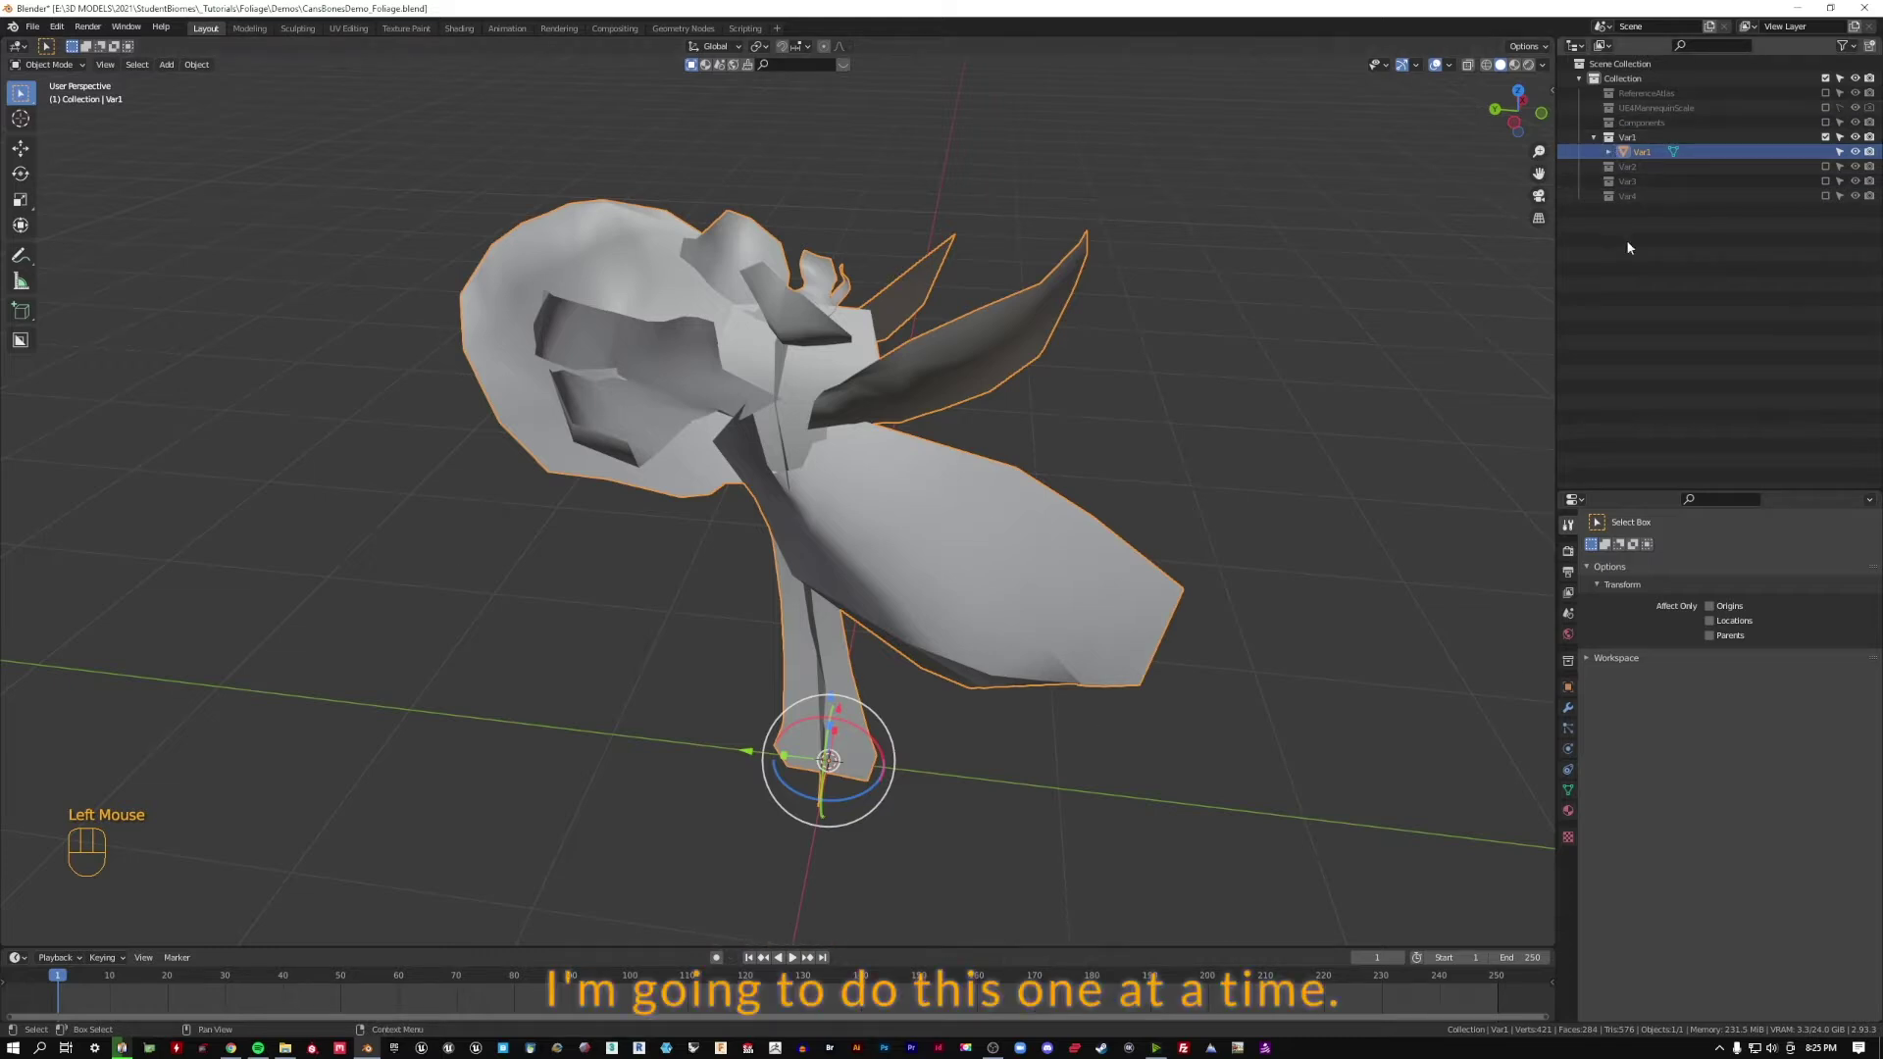
click(47, 67)
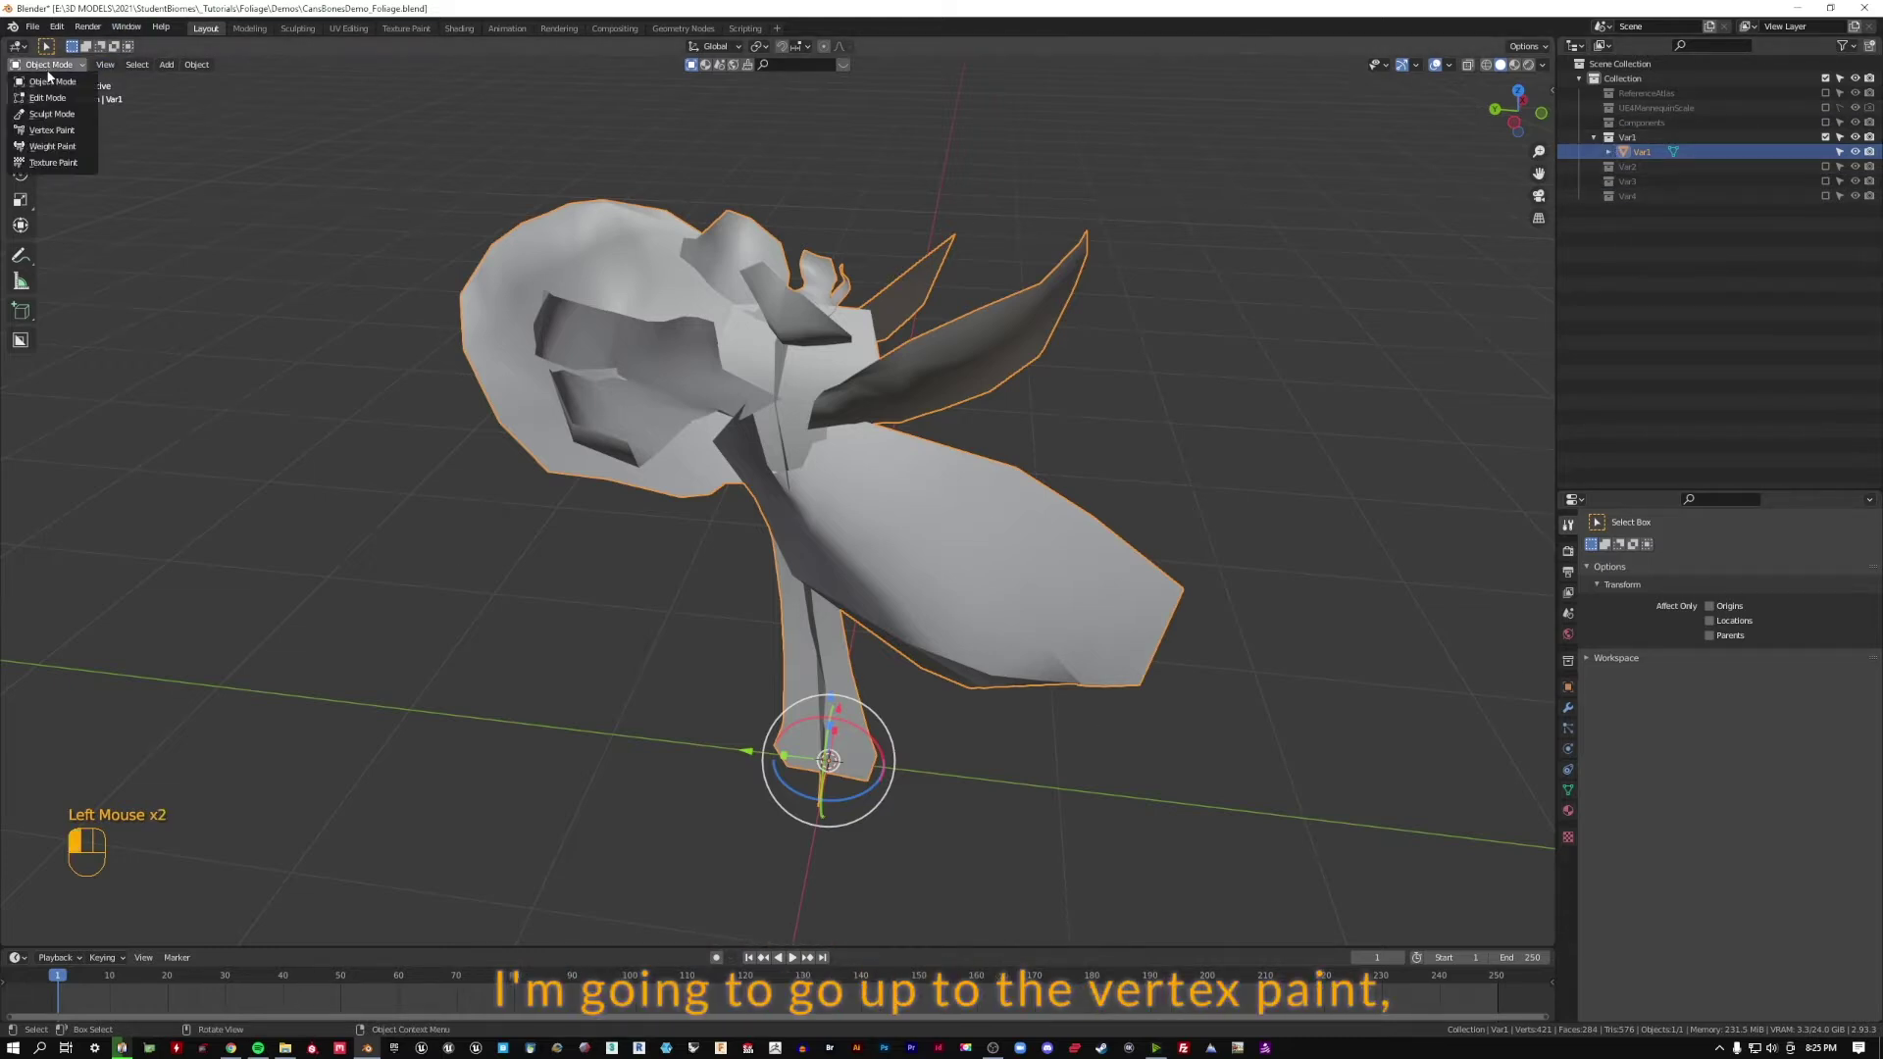
click(71, 134)
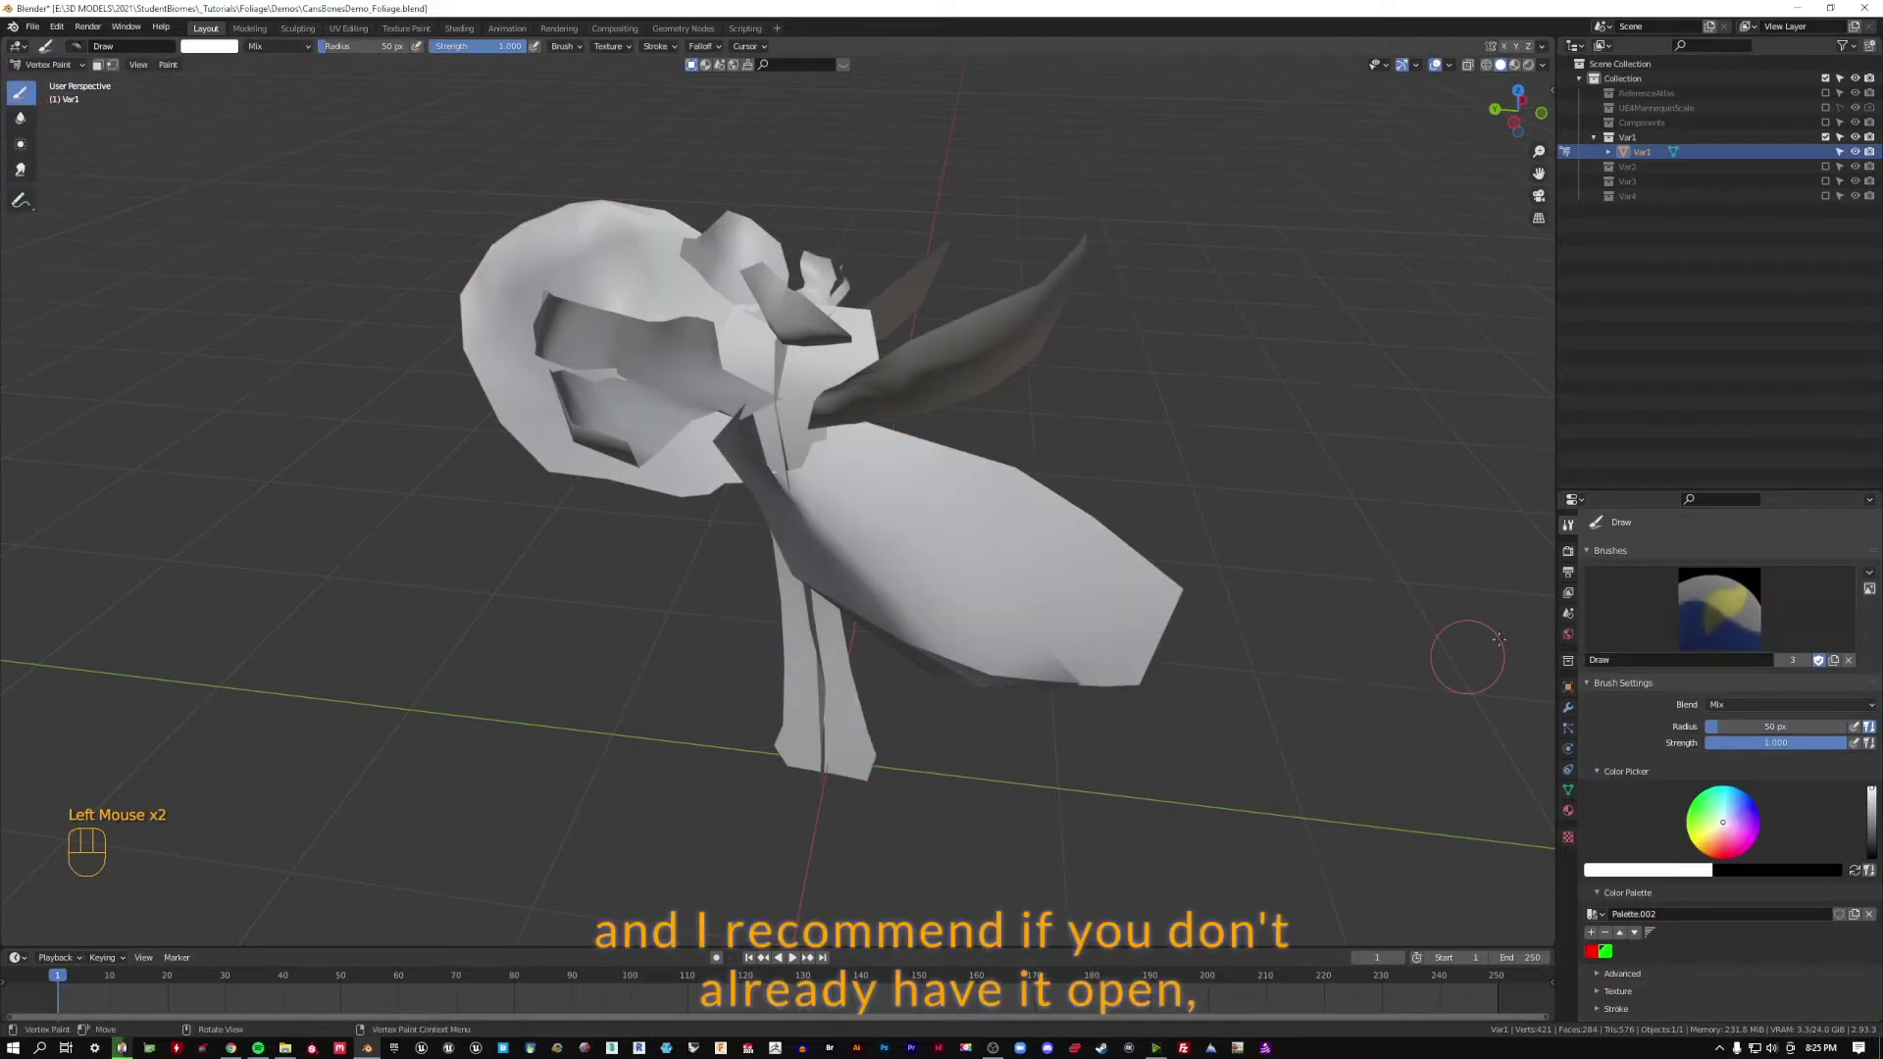
click(1567, 528)
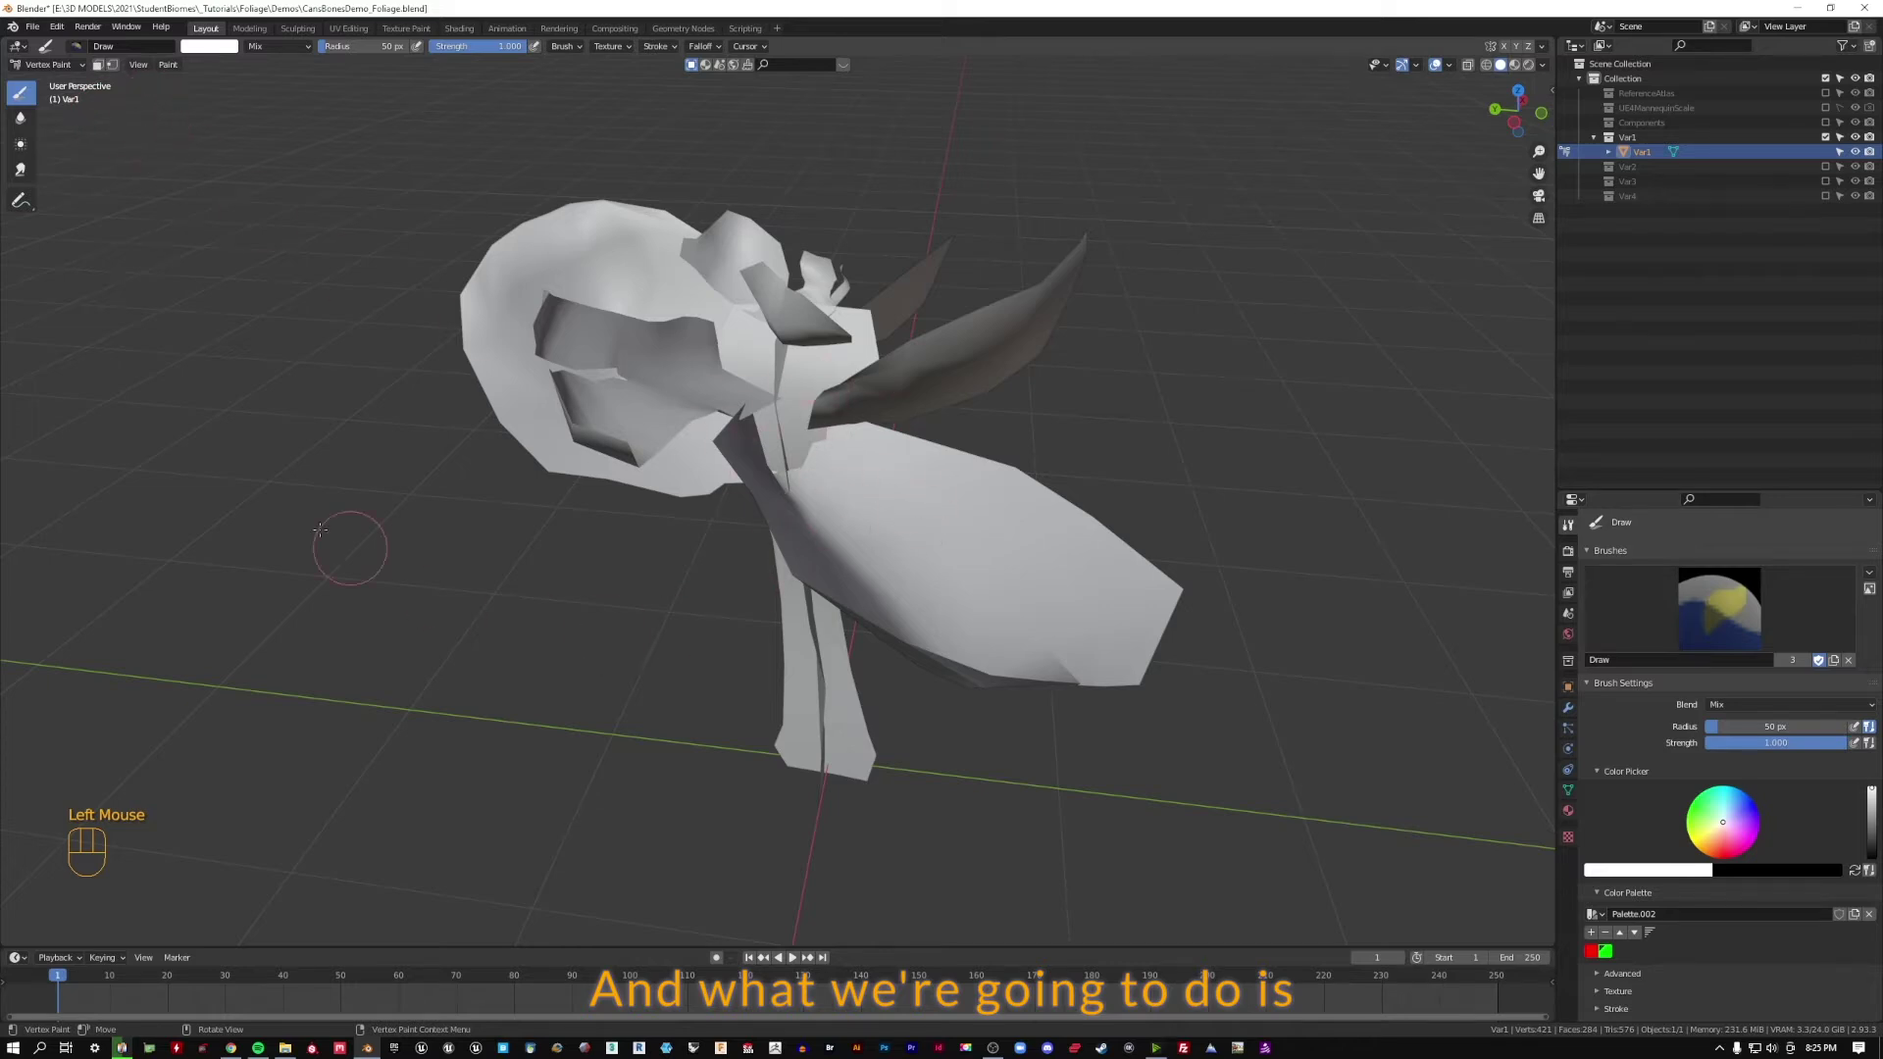
- Paint trial red strokes across one leaf and down the stem using the red palette colour
middle_drag(320, 530, 570, 382)
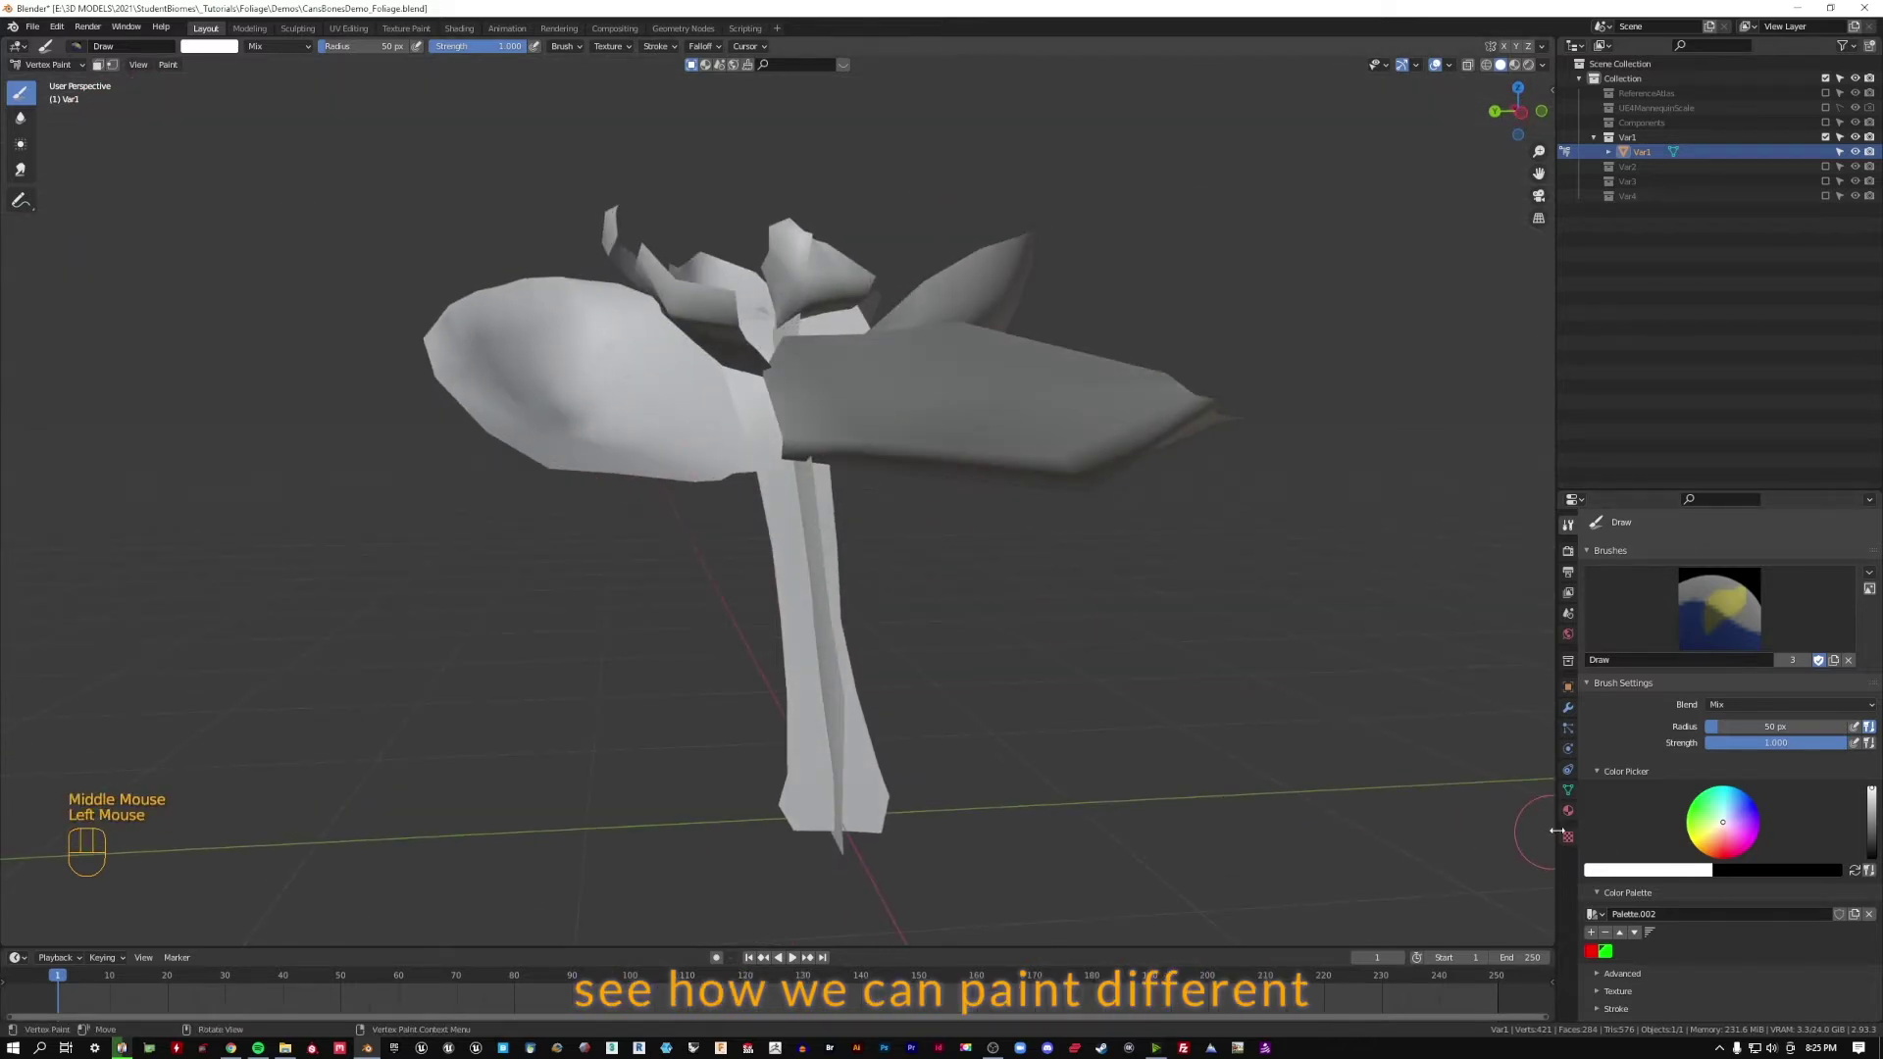
click(1125, 679)
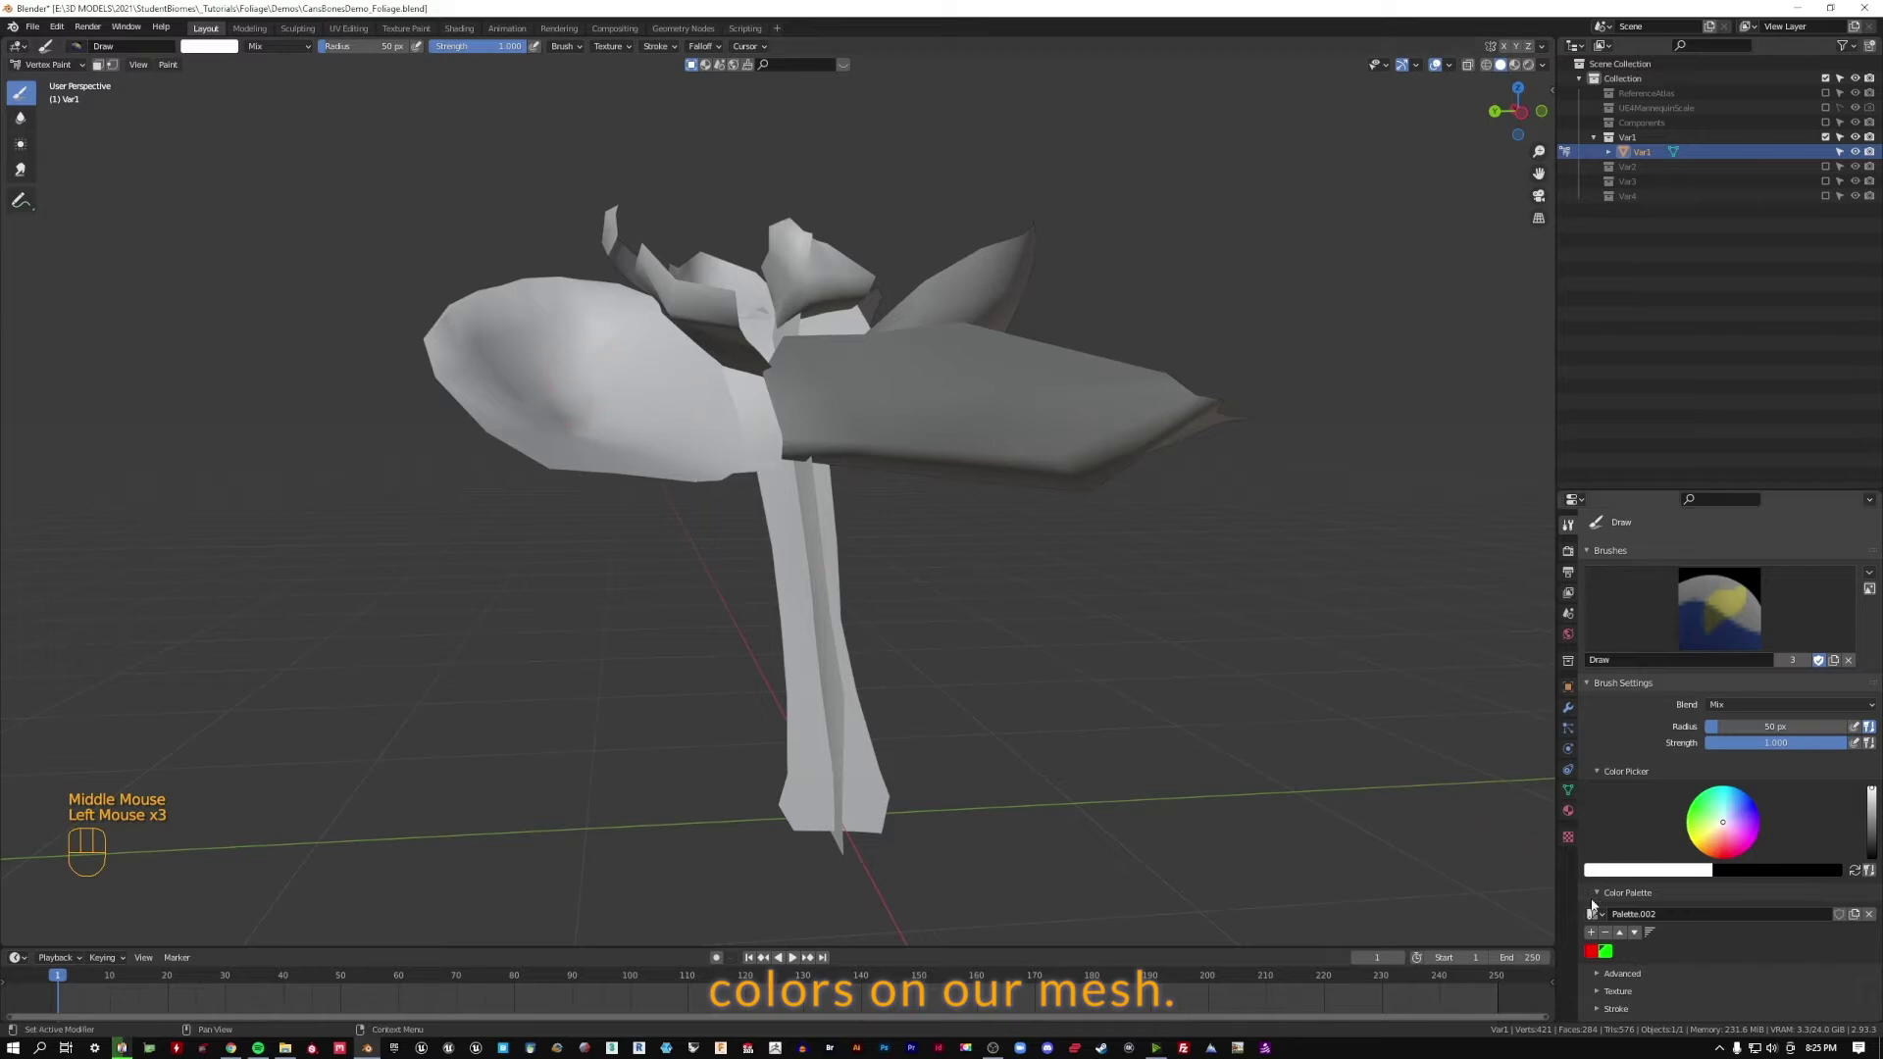
click(1591, 951)
mouse_move(608, 338)
mouse_down()
mouse_move(823, 530)
mouse_move(858, 804)
mouse_up()
- Paint trial green strokes over the leaves and stem from several sides using the green palette colour
click(1606, 951)
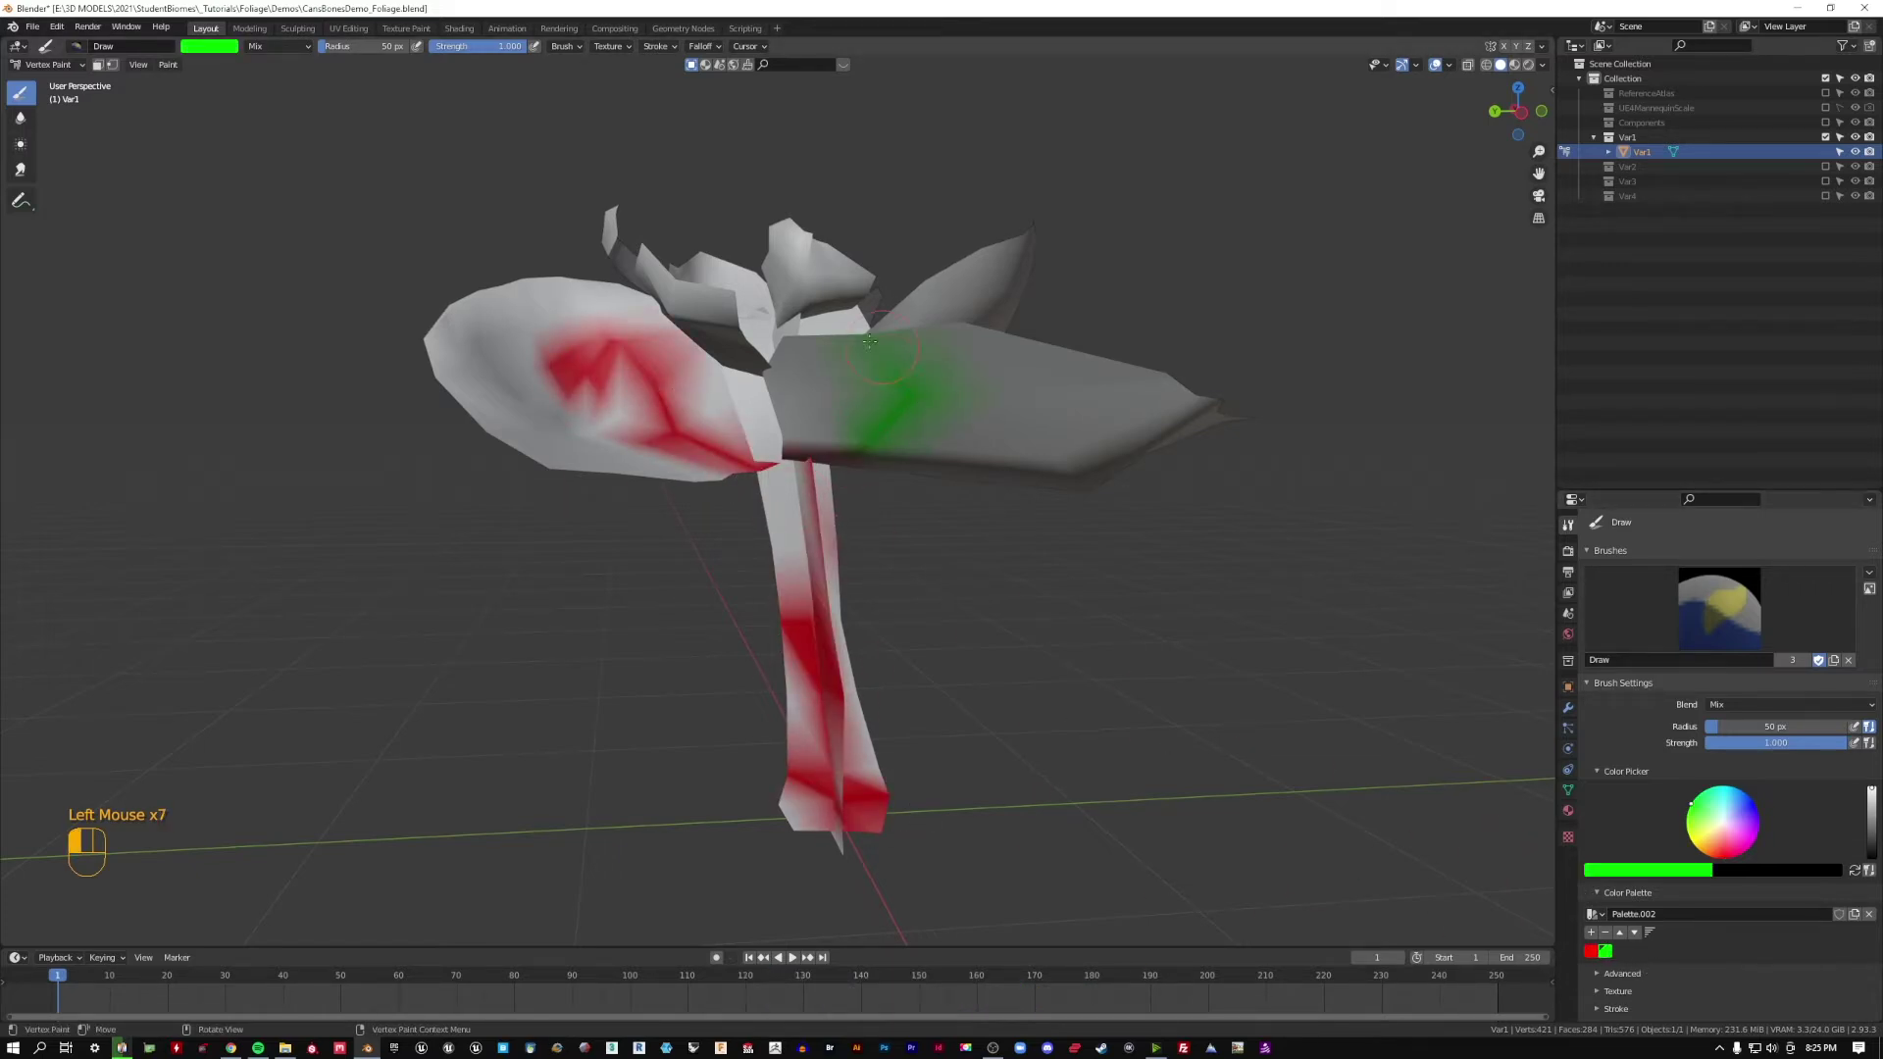
mouse_move(869, 341)
mouse_down()
mouse_move(589, 397)
mouse_move(872, 402)
mouse_move(823, 706)
mouse_up()
mouse_move(824, 666)
middle_down()
mouse_move(931, 618)
mouse_move(1029, 627)
middle_up()
drag(746, 402, 602, 294)
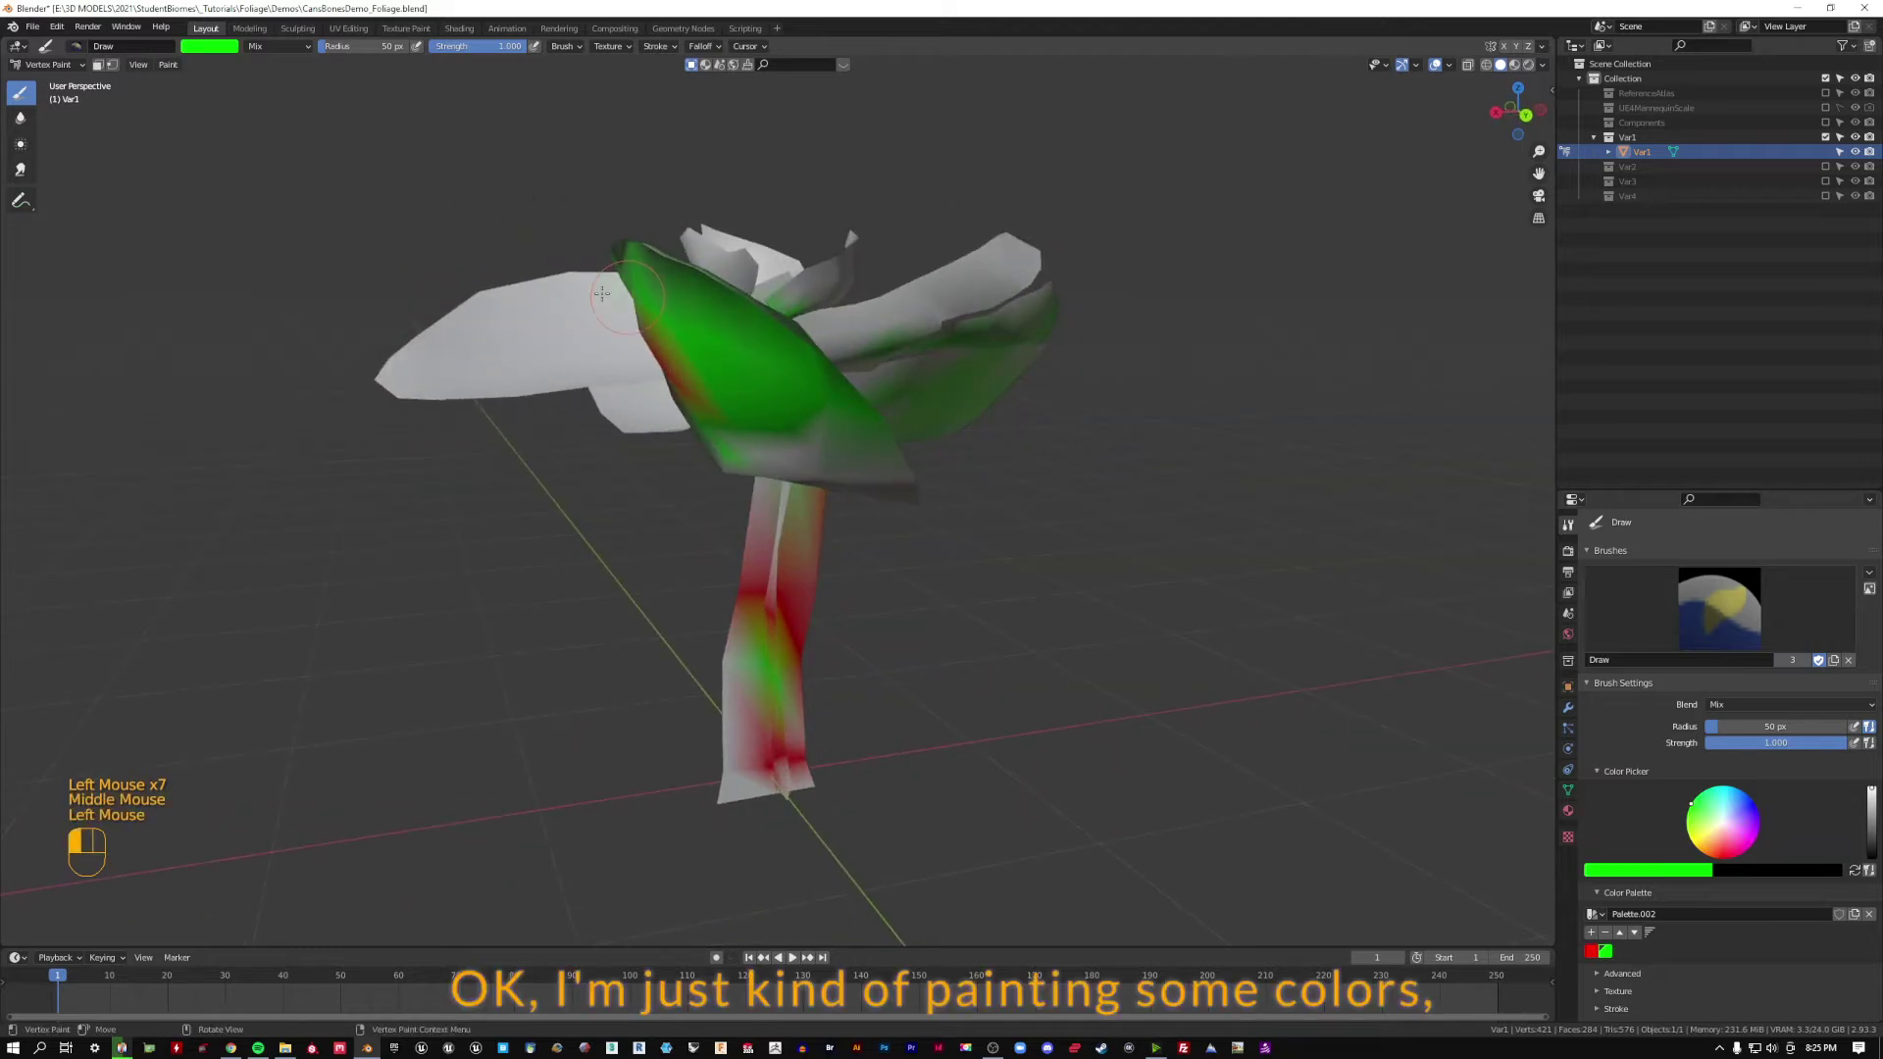
drag(755, 523, 775, 500)
middle_drag(774, 500, 903, 667)
mouse_move(981, 274)
mouse_down()
mouse_move(706, 304)
mouse_move(667, 588)
mouse_move(731, 559)
mouse_up()
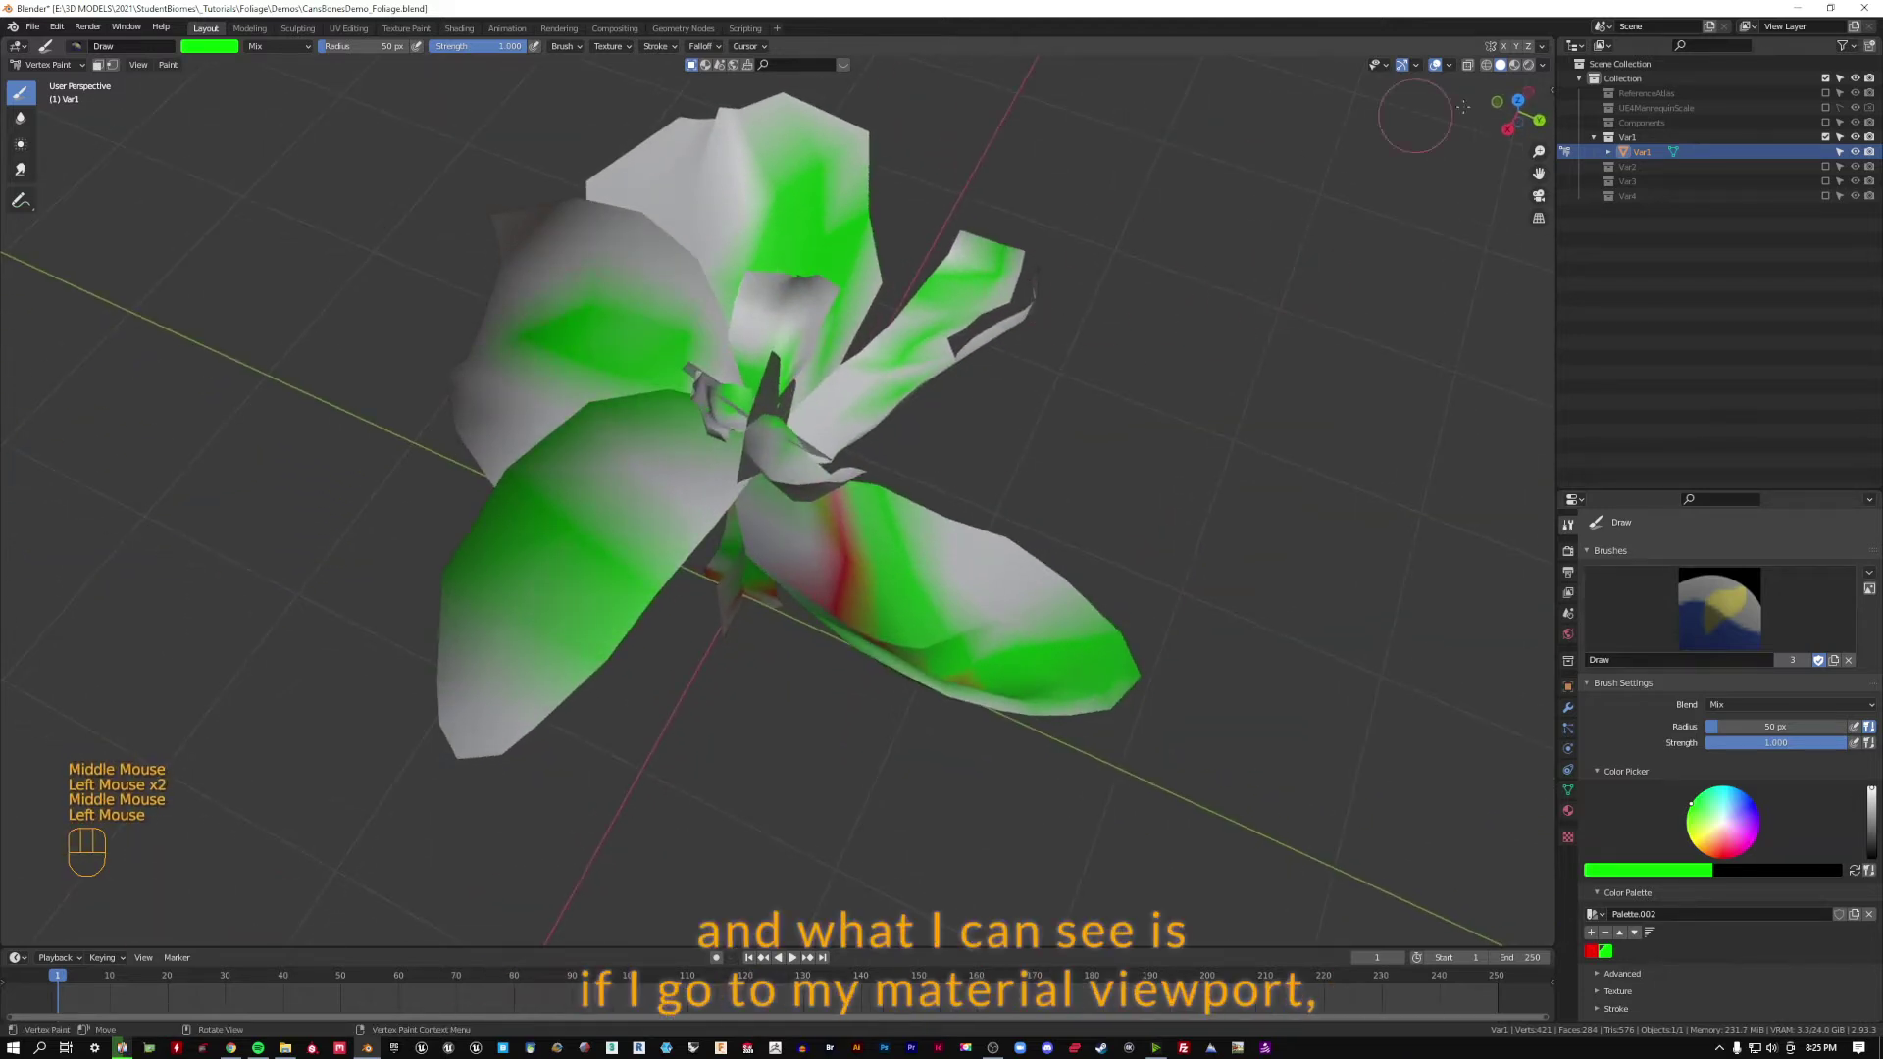
- Compare the painted mesh in material preview and rendered shading, and return to solid shading
click(1513, 65)
mouse_move(1089, 538)
middle_down()
mouse_move(1109, 469)
mouse_move(1201, 415)
mouse_move(1265, 411)
middle_up()
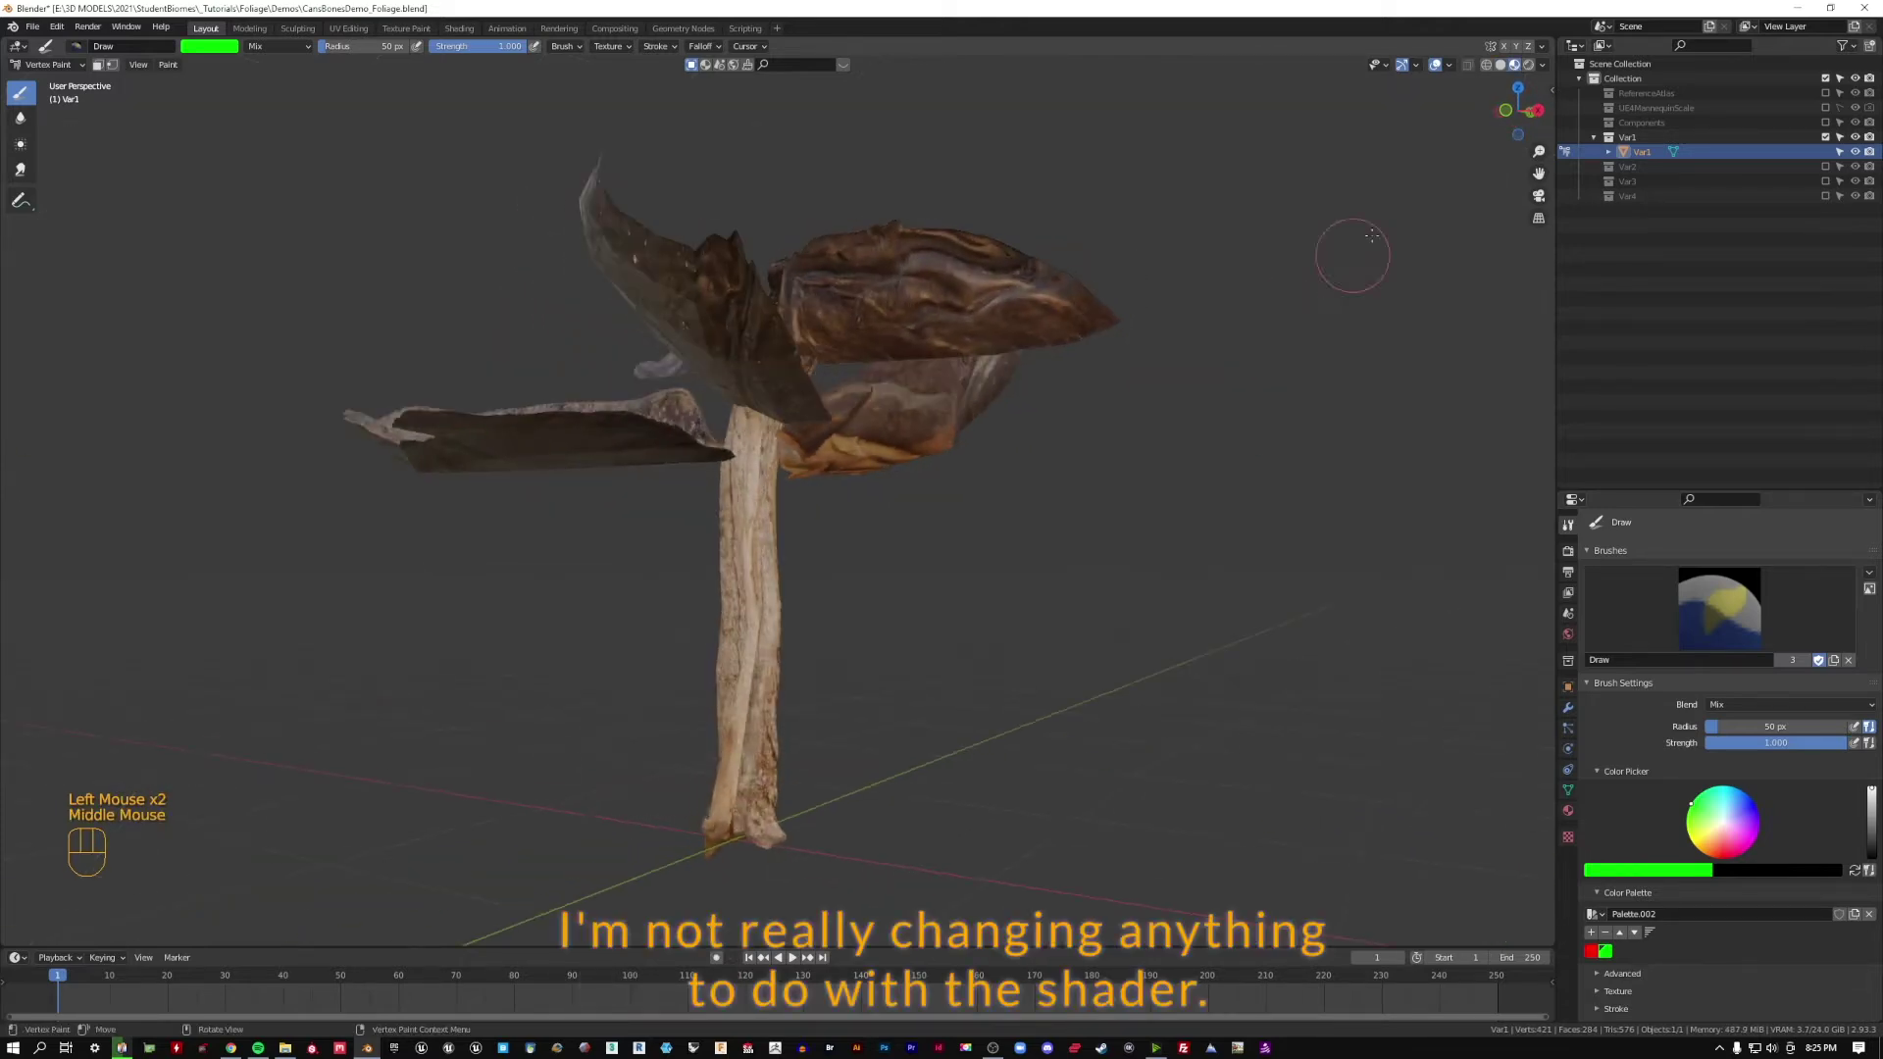
click(1528, 64)
middle_drag(1180, 143, 1432, 128)
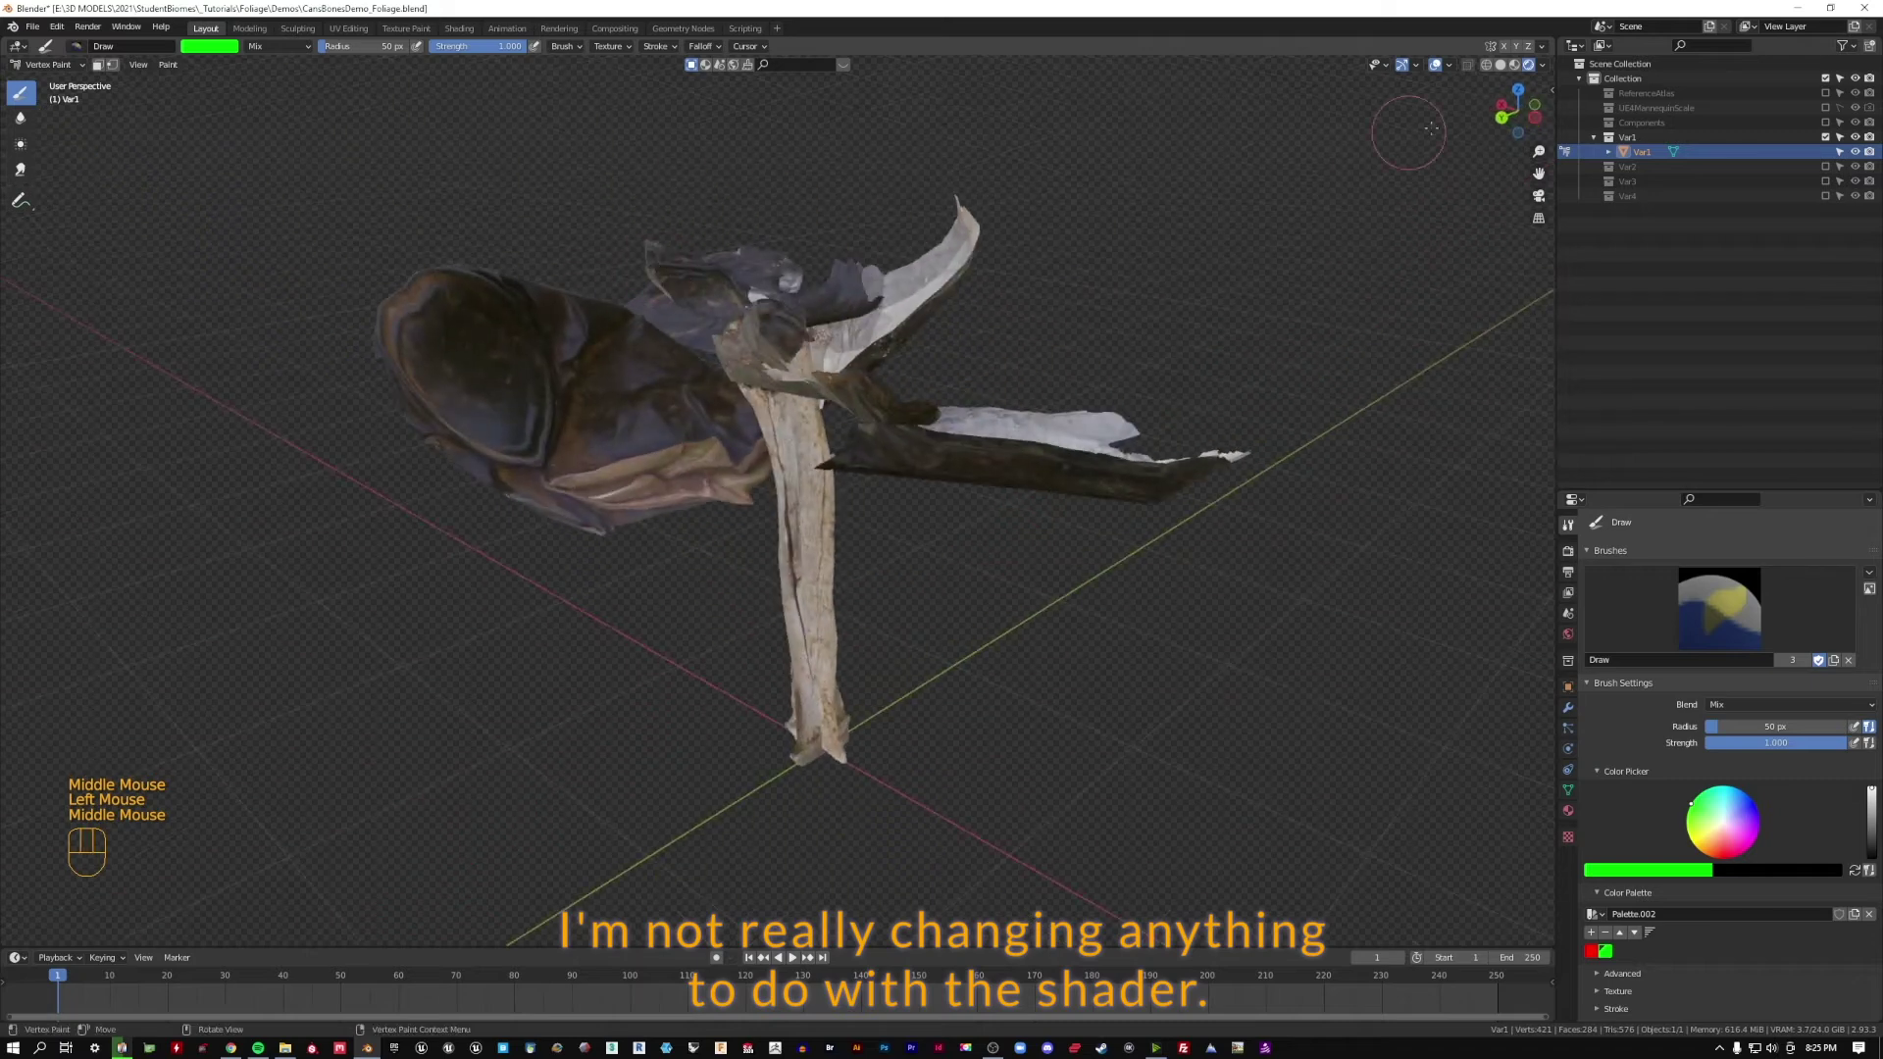
click(1511, 66)
click(1502, 69)
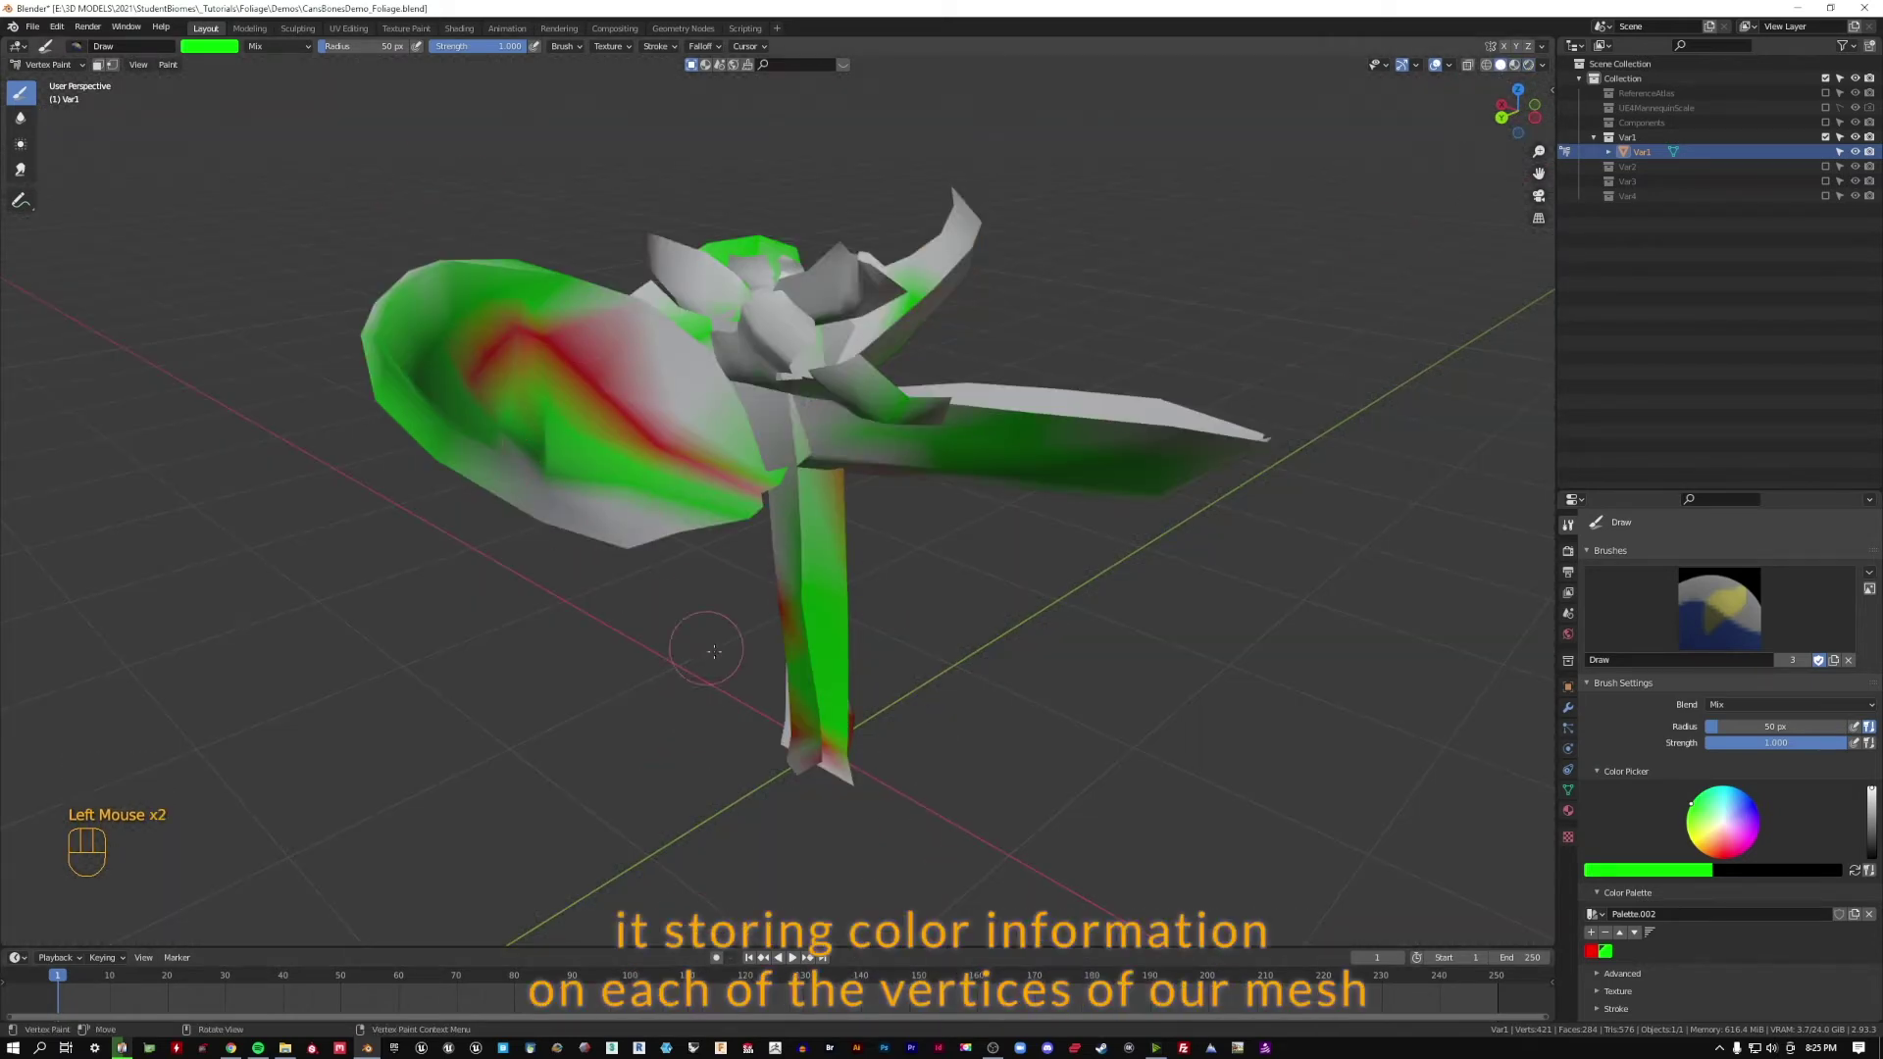
middle_drag(714, 652, 655, 546)
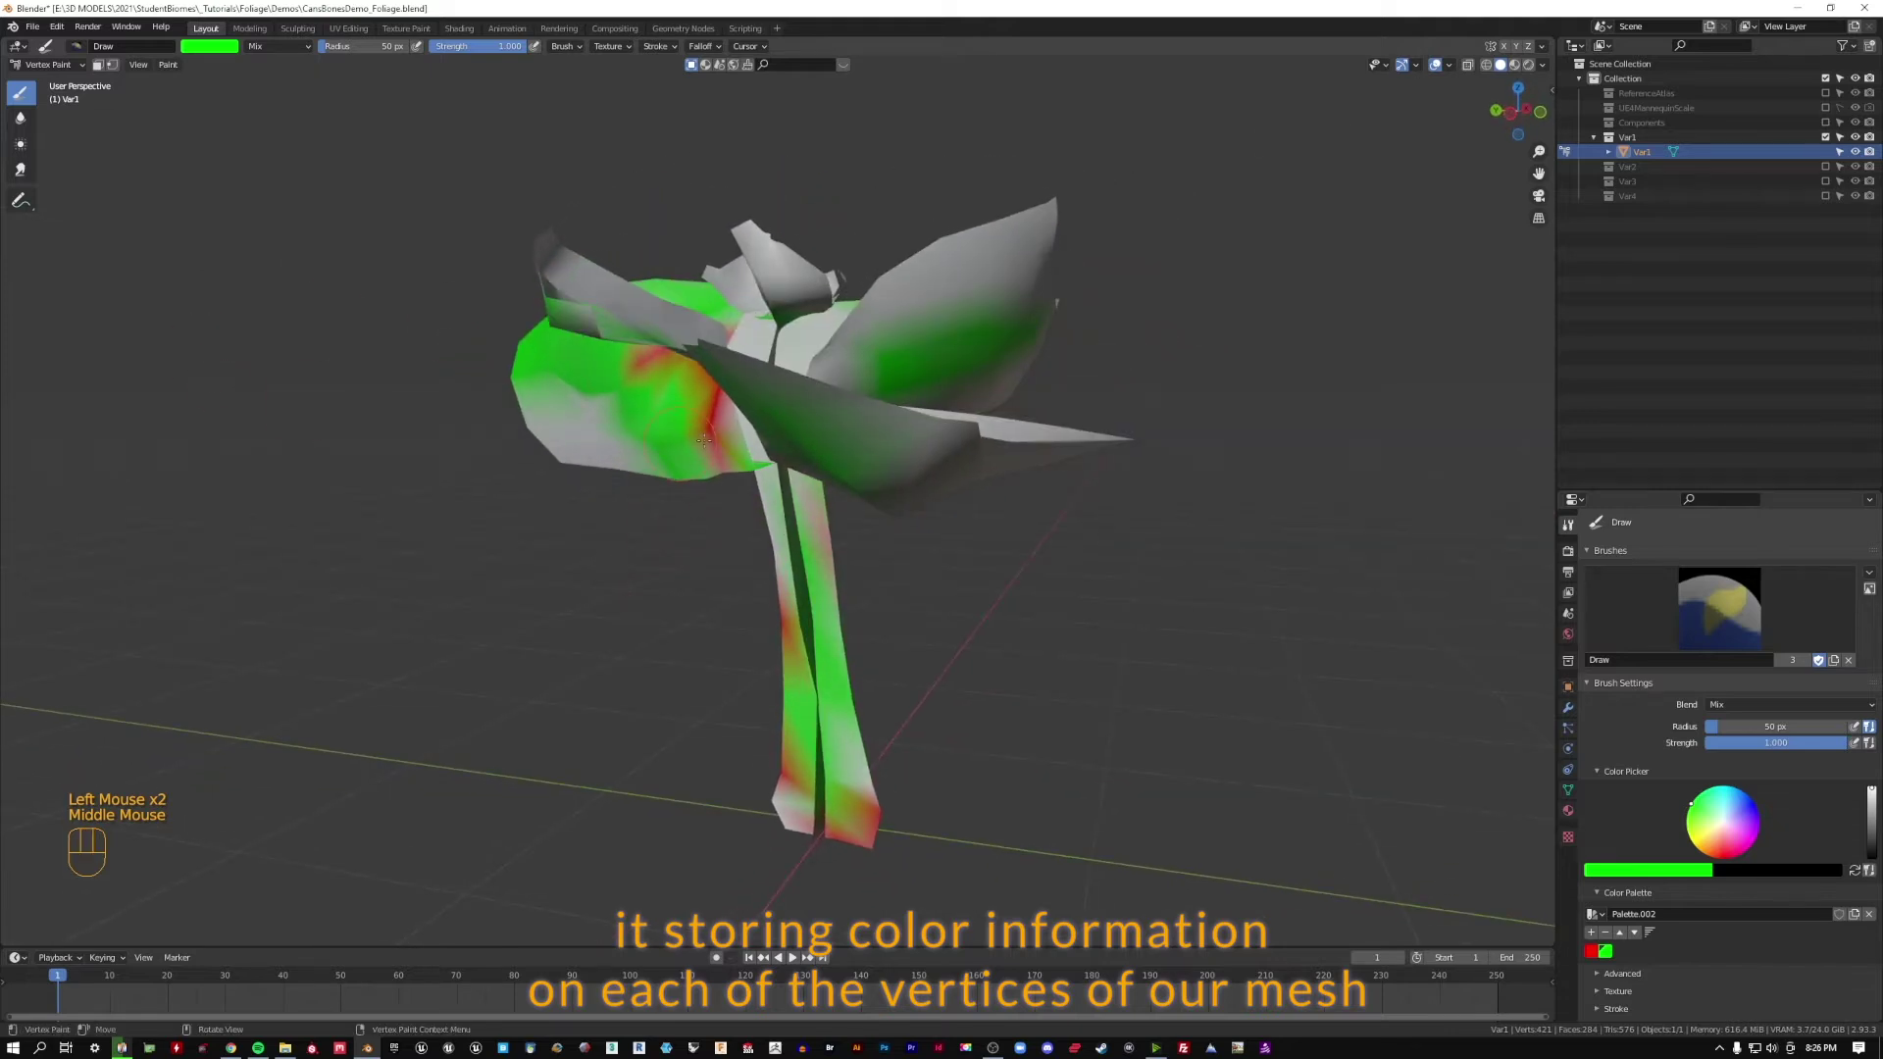
- Examine the individual vertices of Var1's leaves and stem in Edit Mode with vertex selection
key(Tab)
key(a)
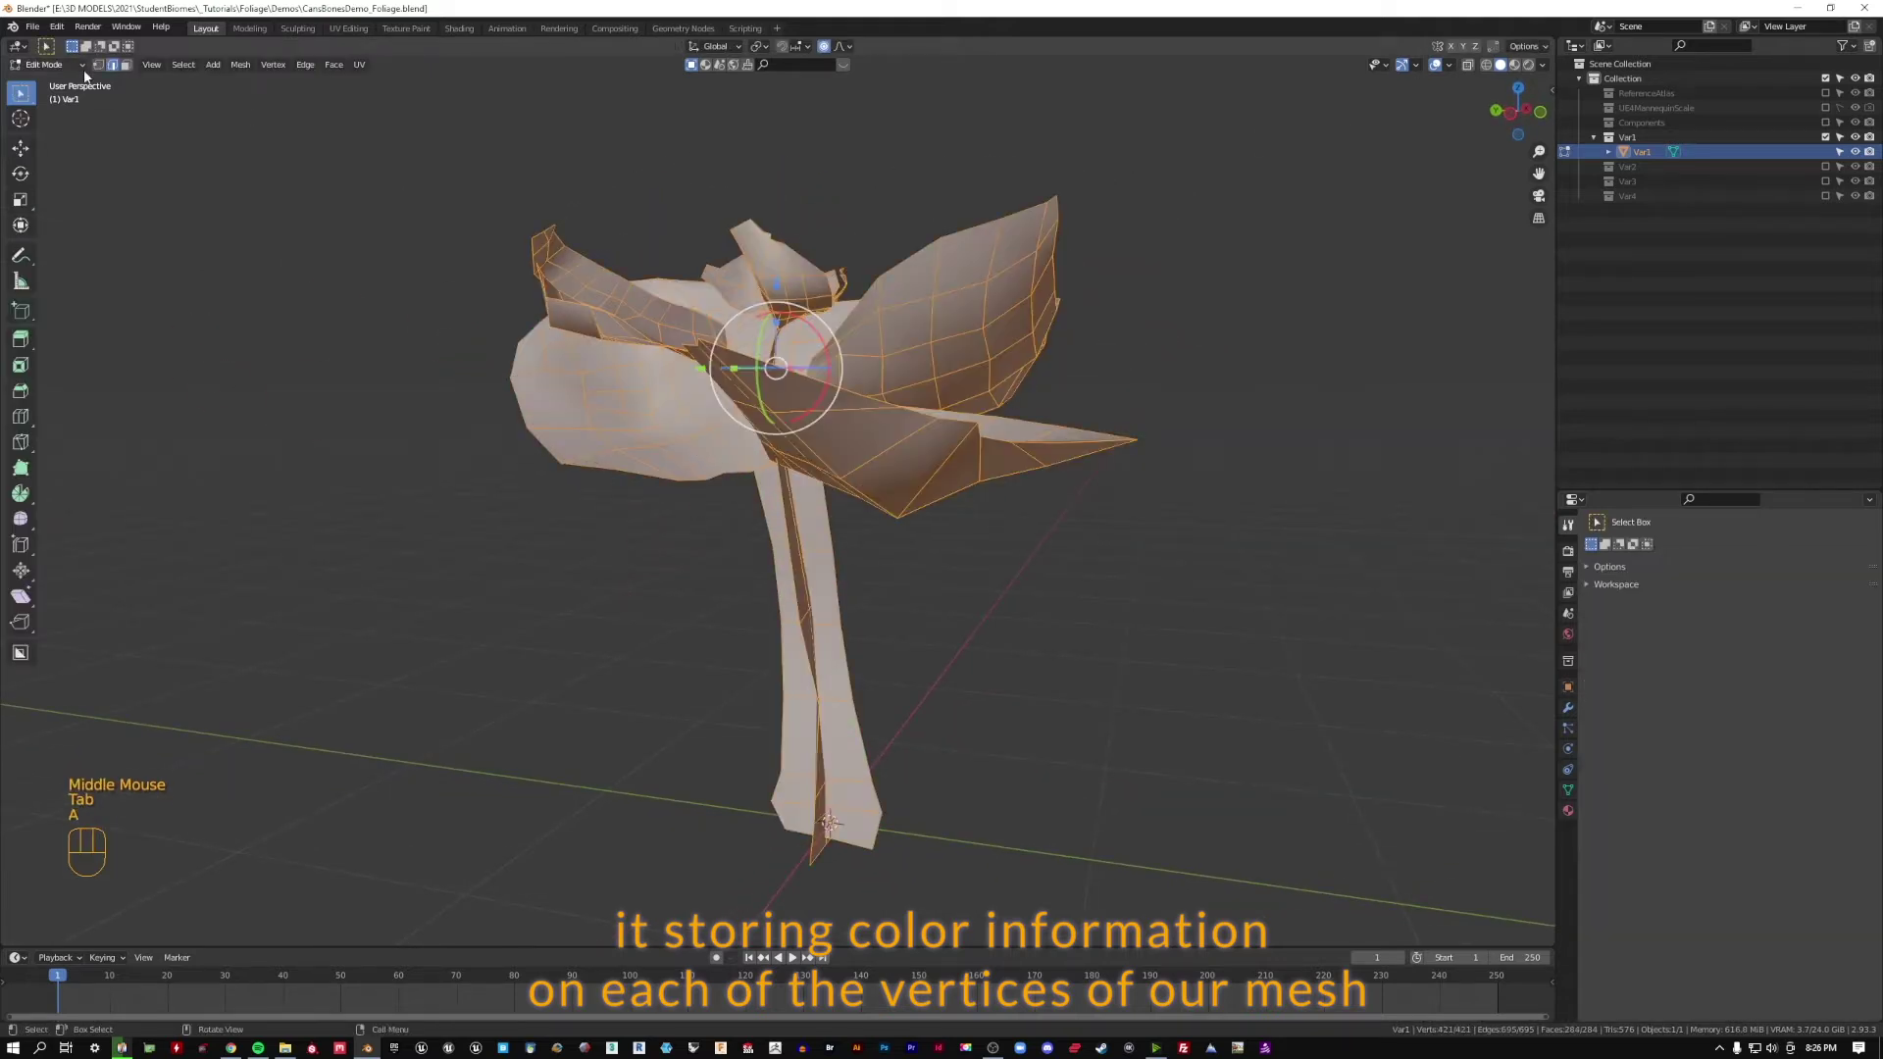
click(632, 652)
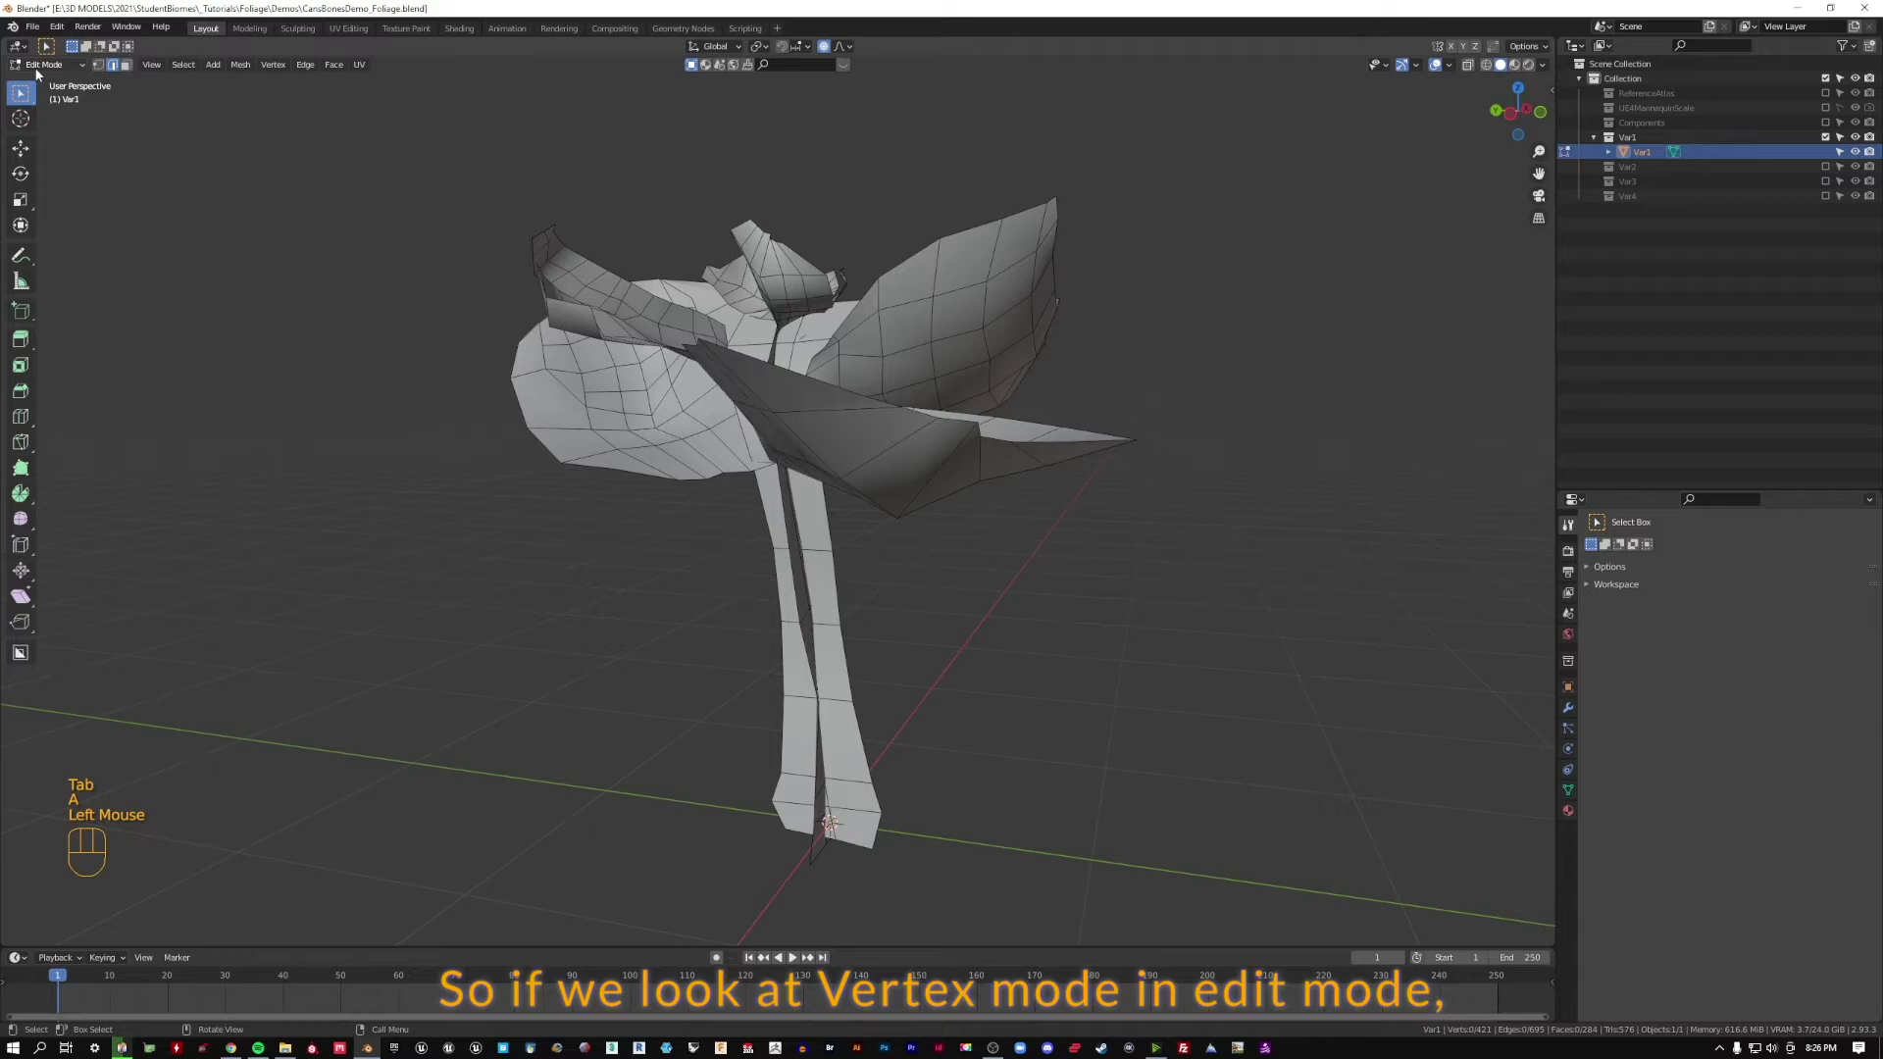
scroll(713, 493, up, 2)
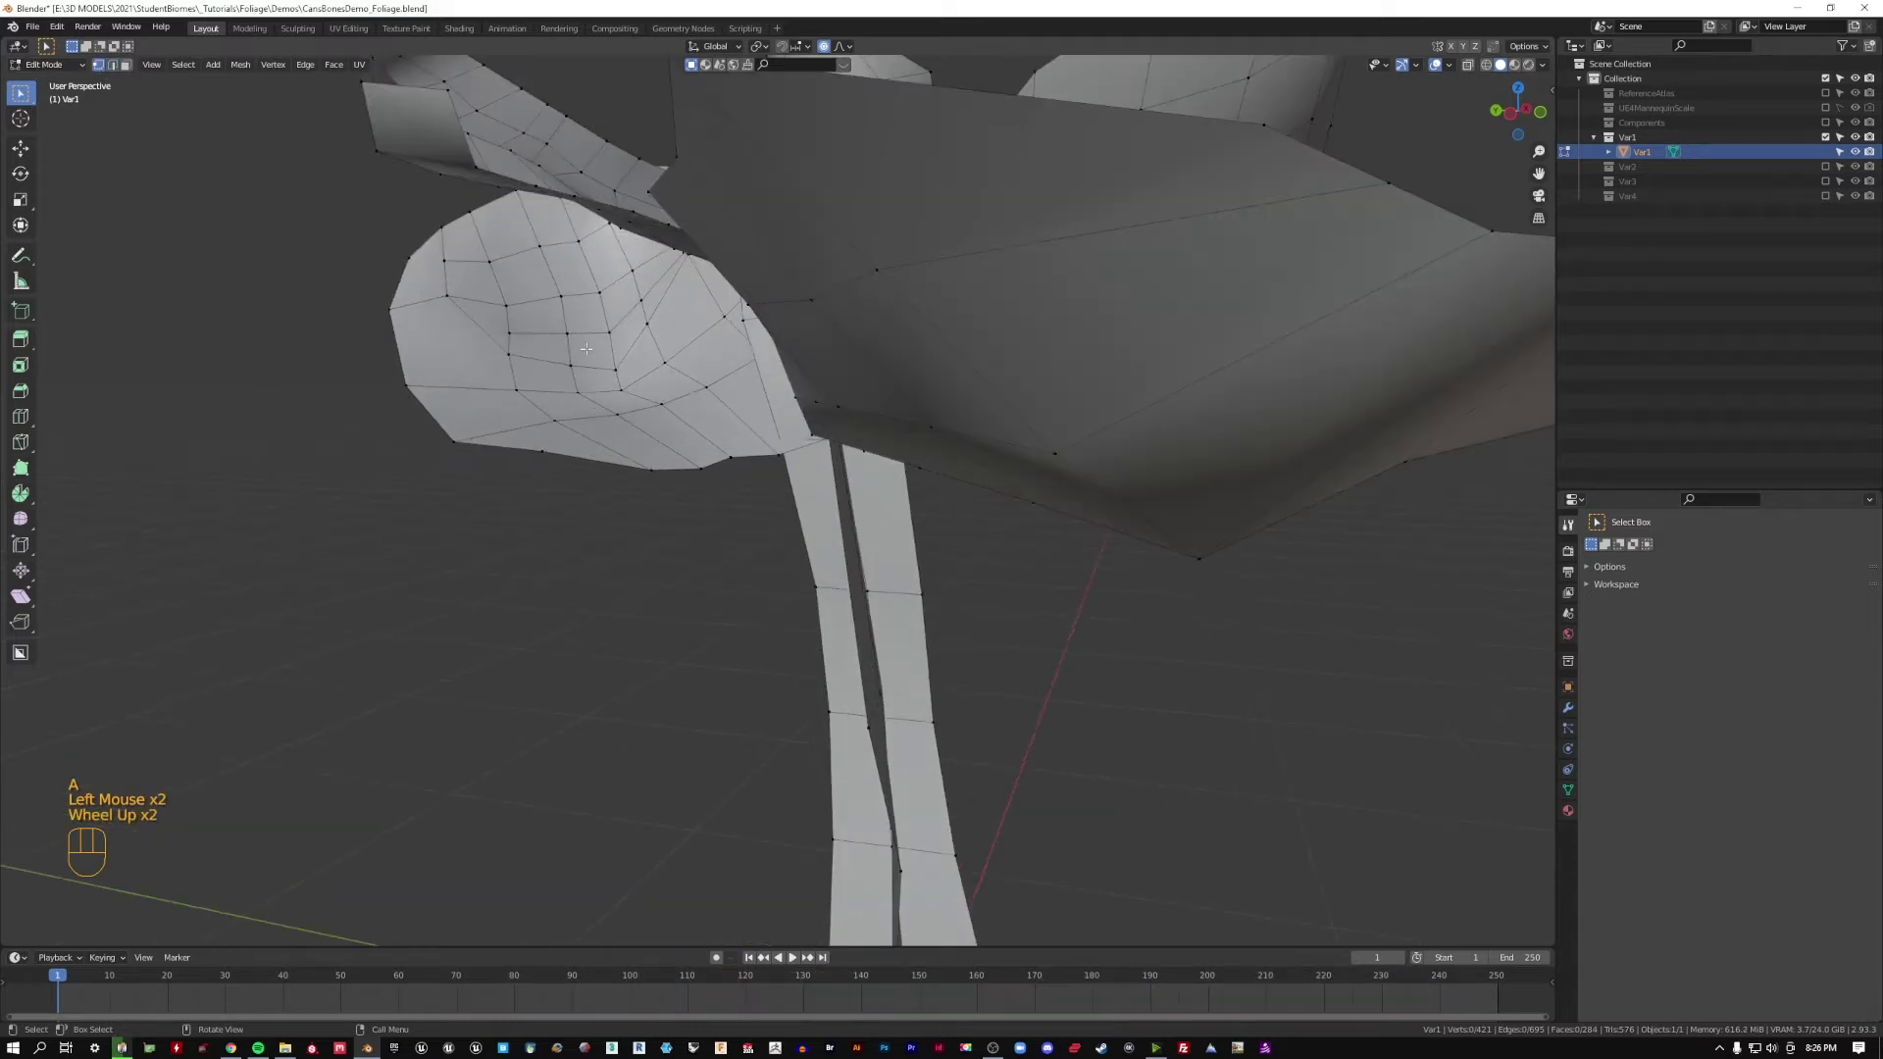
click(520, 383)
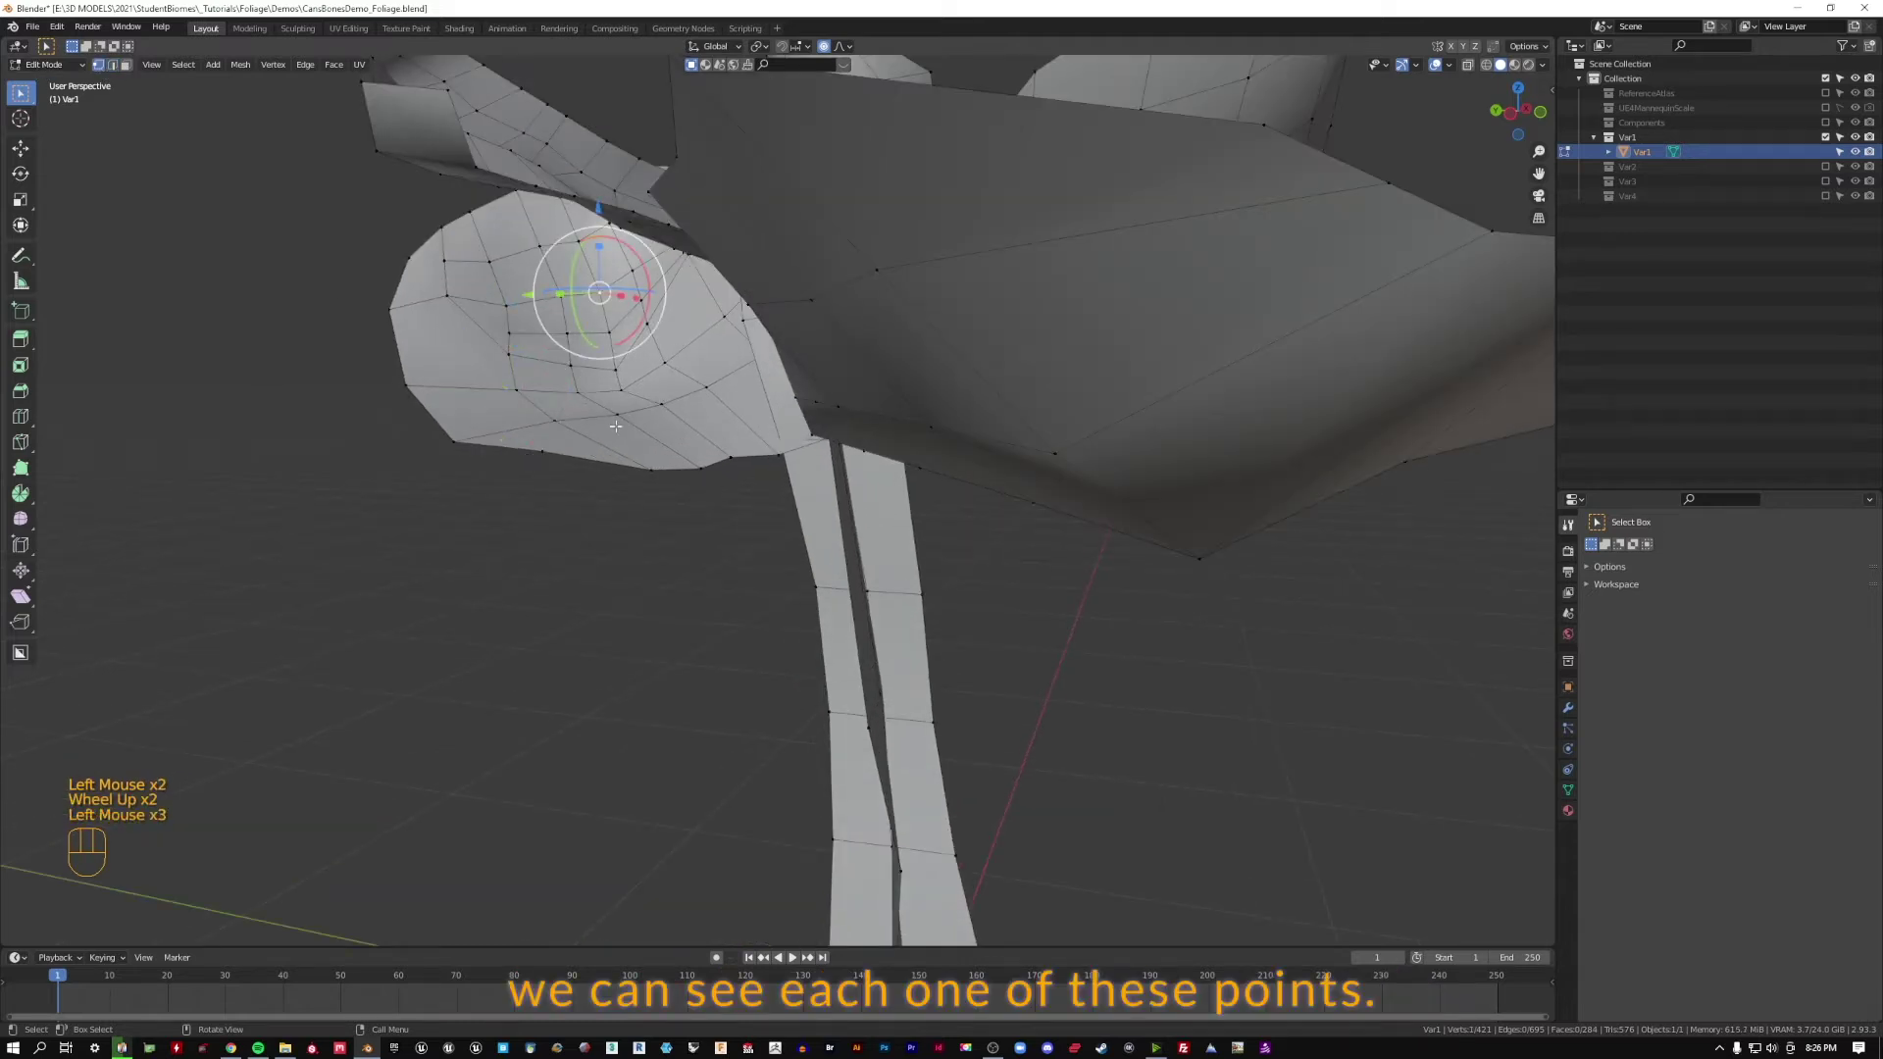
middle_drag(811, 425, 932, 462)
scroll(813, 306, down, 2)
scroll(813, 306, up, 1)
middle_drag(813, 306, 708, 506)
- Select all of Var1's vertices, return to Vertex Paint mode, and fill the whole mesh with black
key(a)
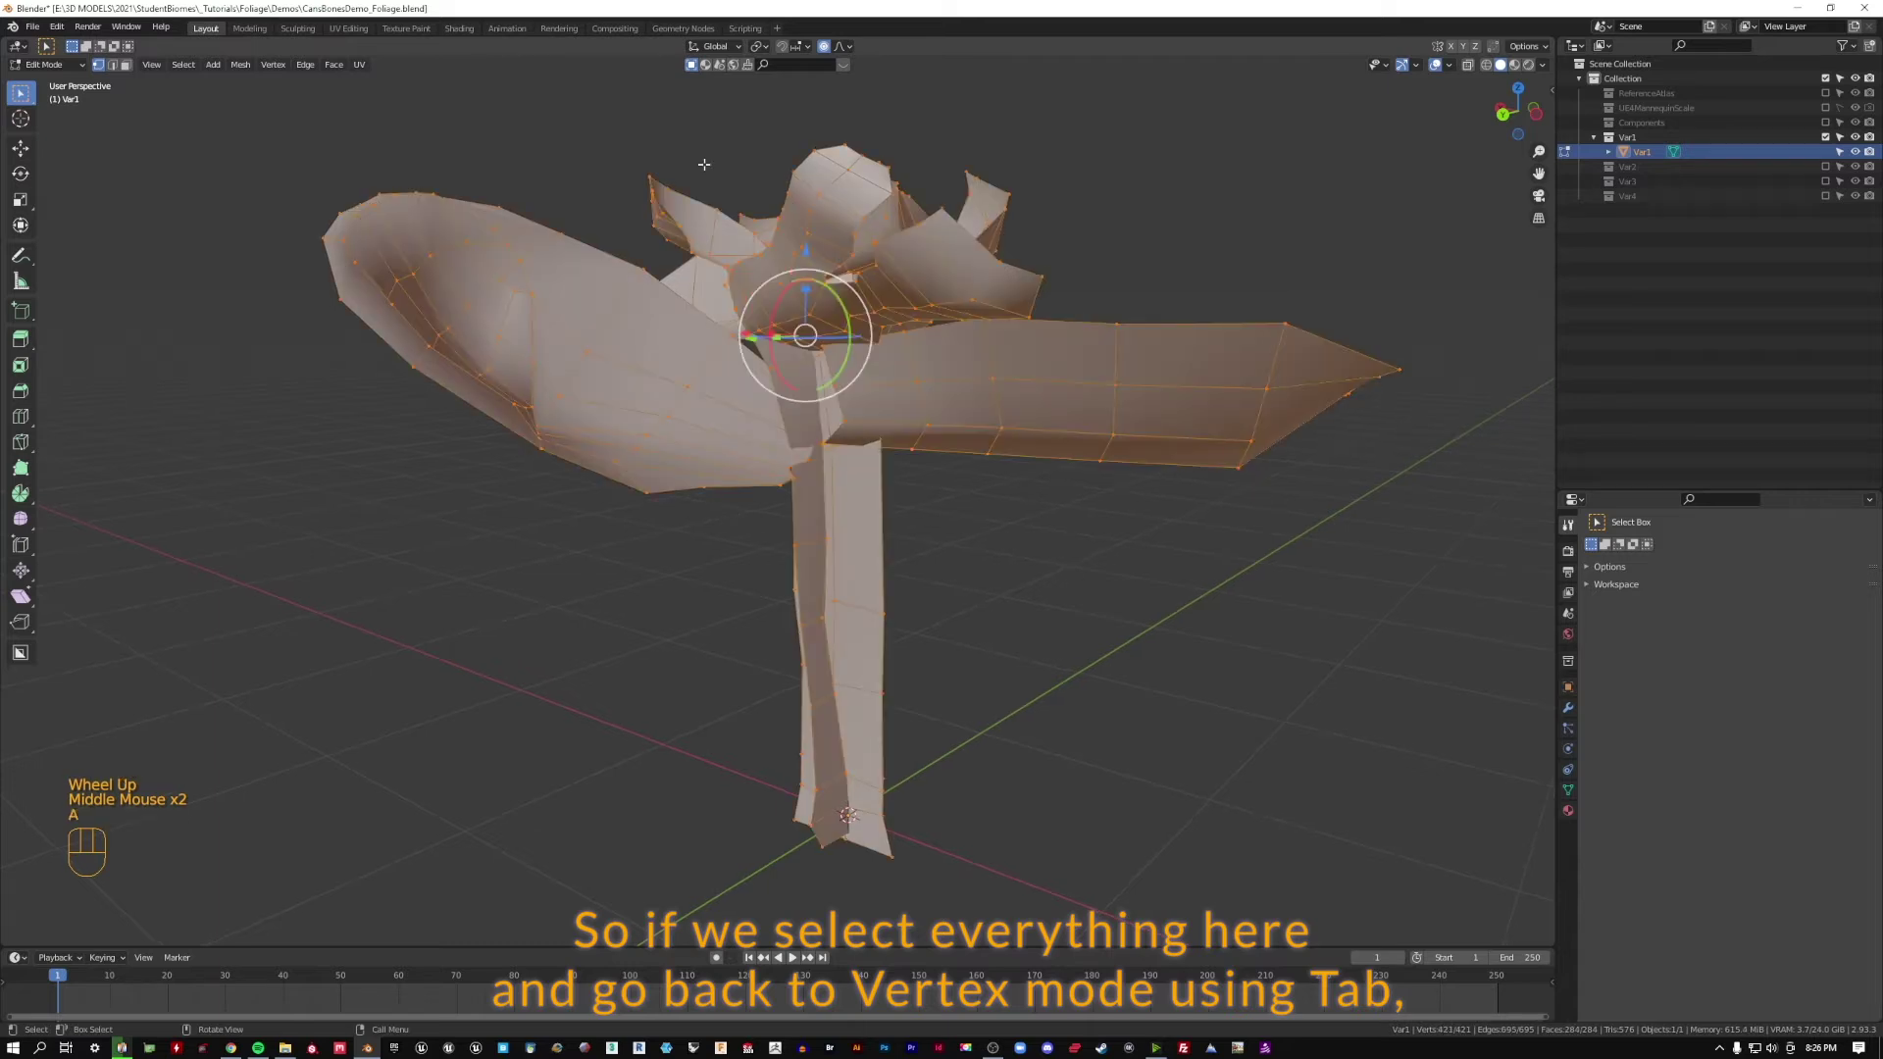
key(Tab)
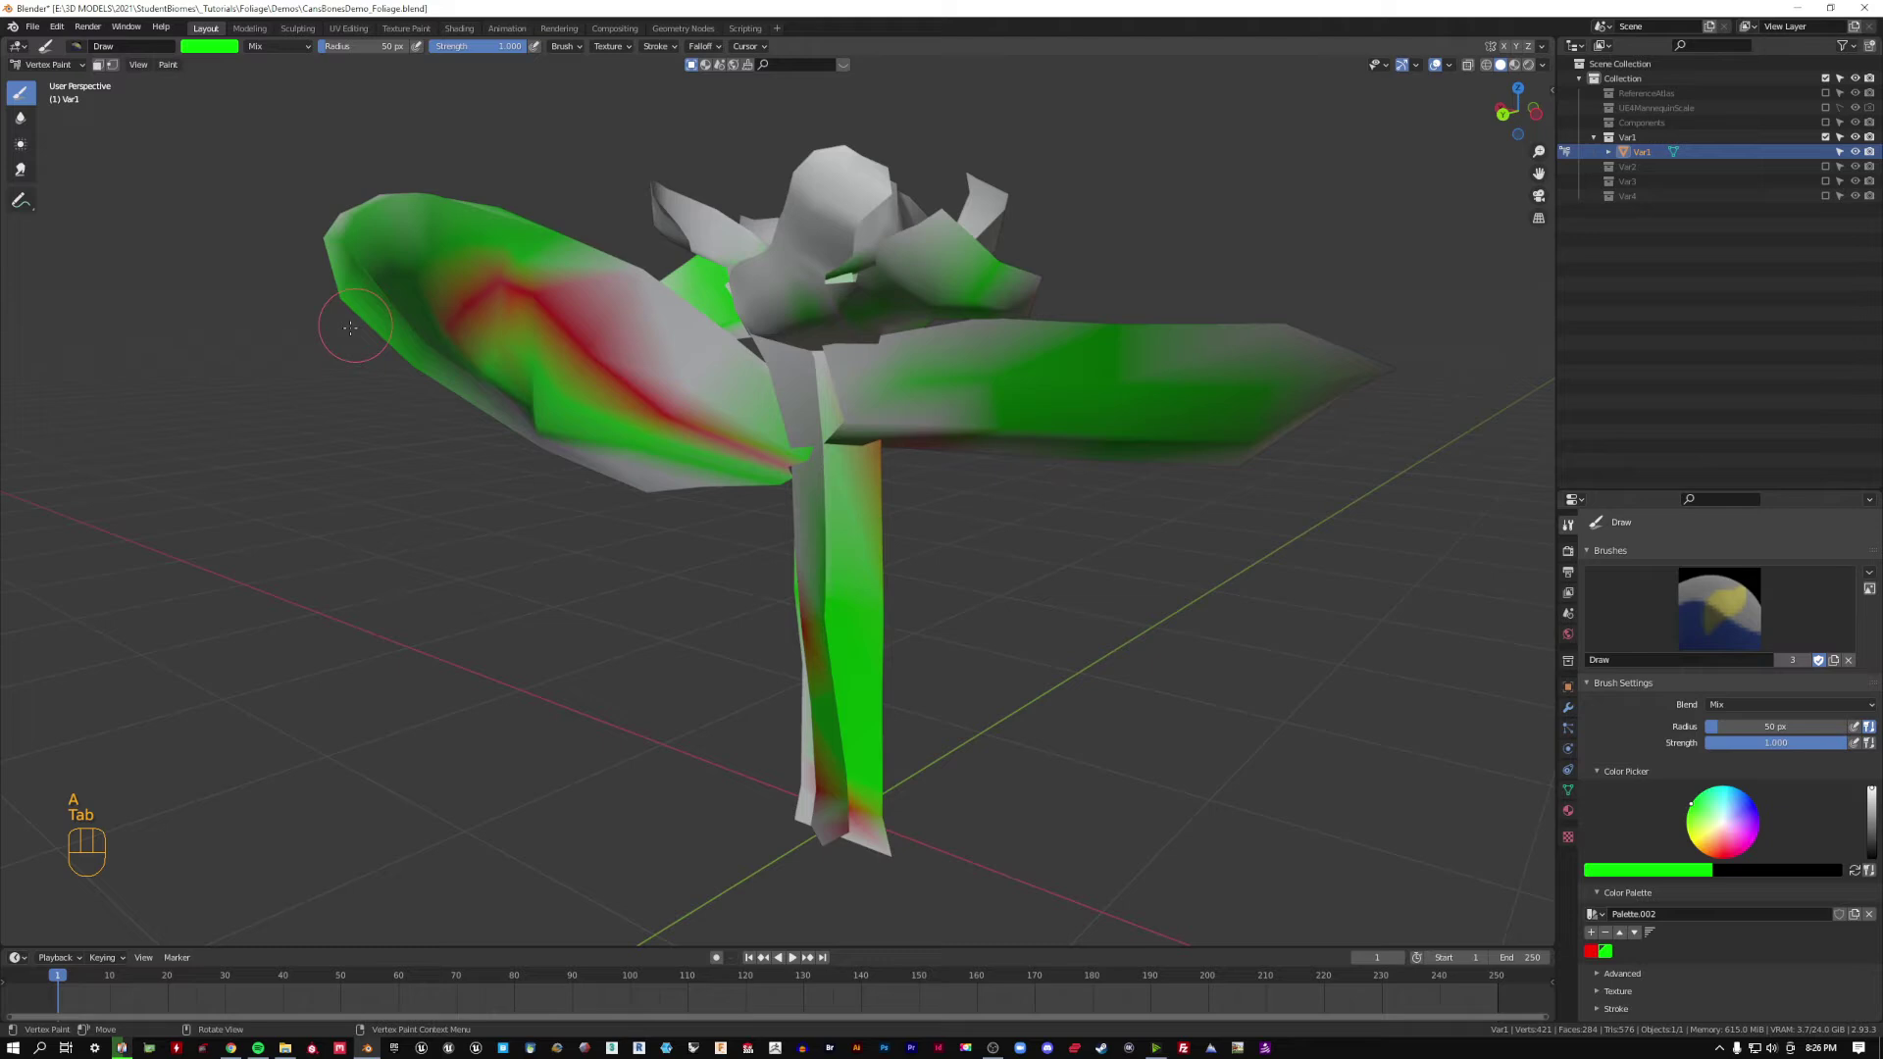
click(235, 47)
drag(308, 129, 308, 168)
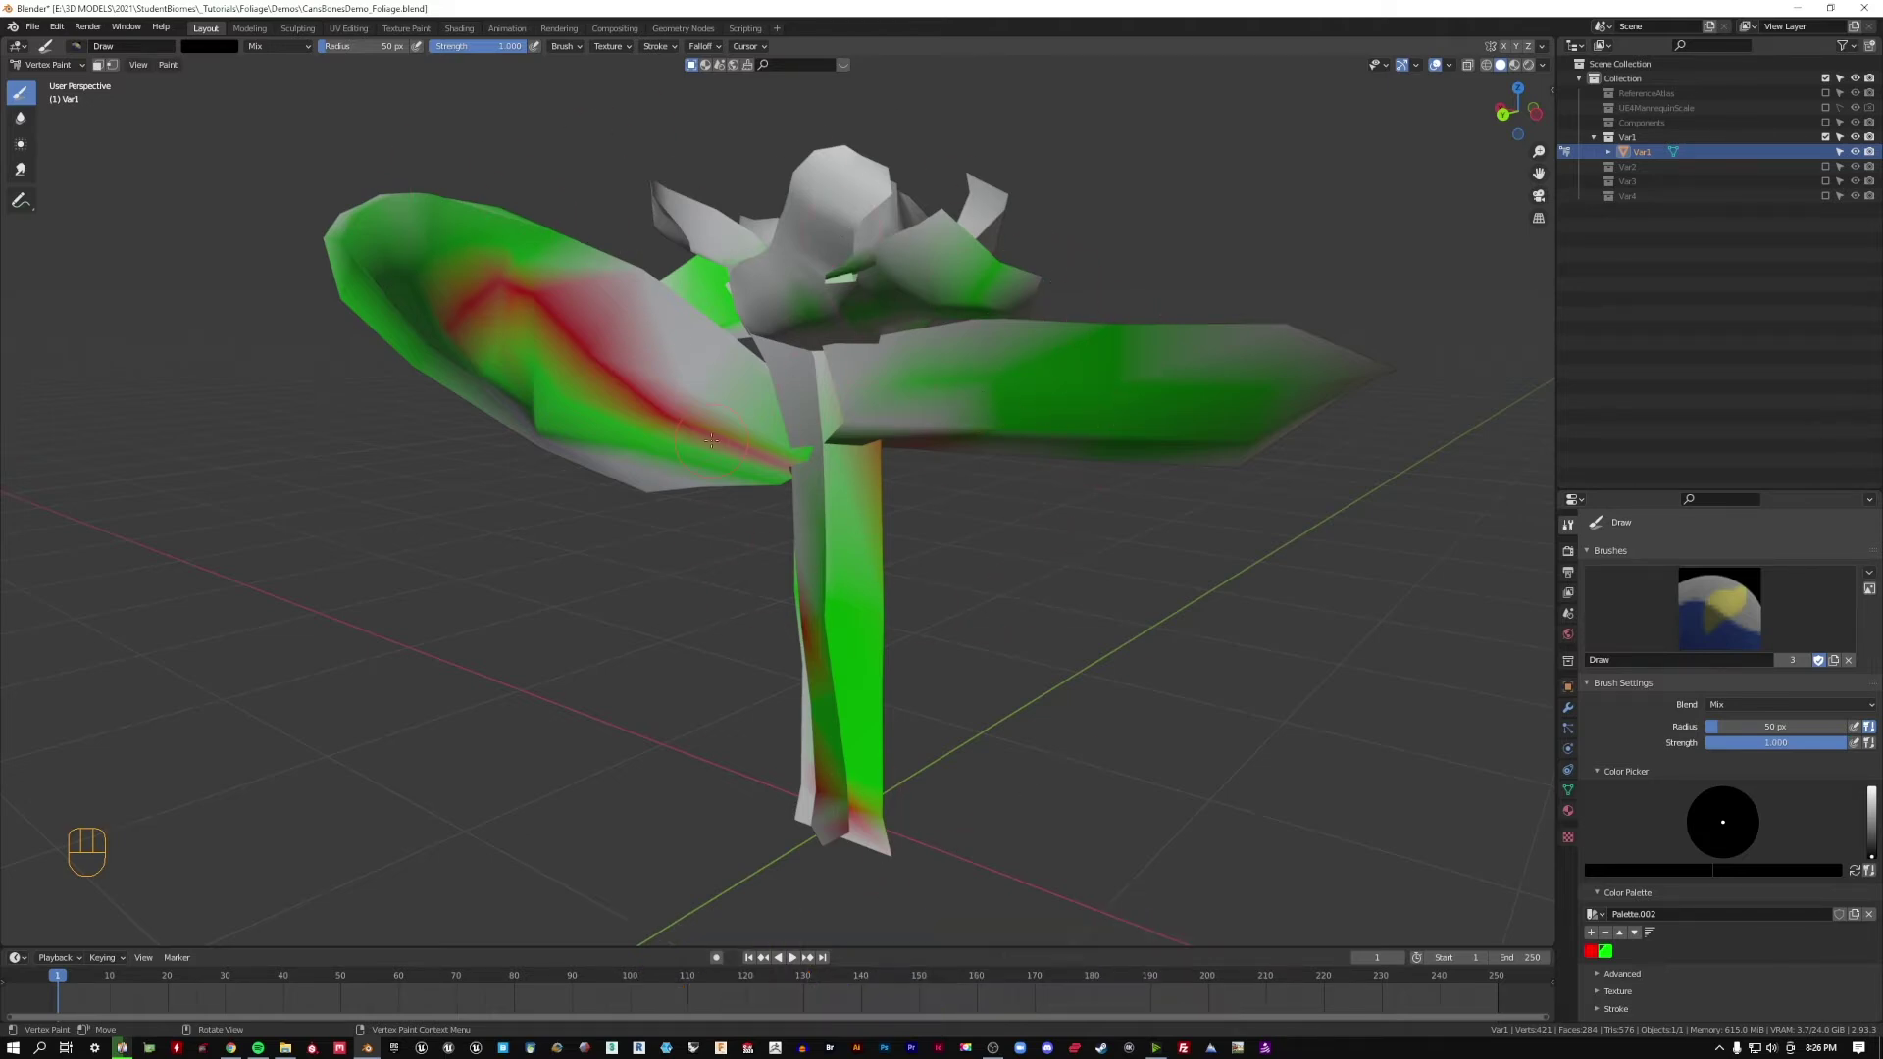
key(shift+k)
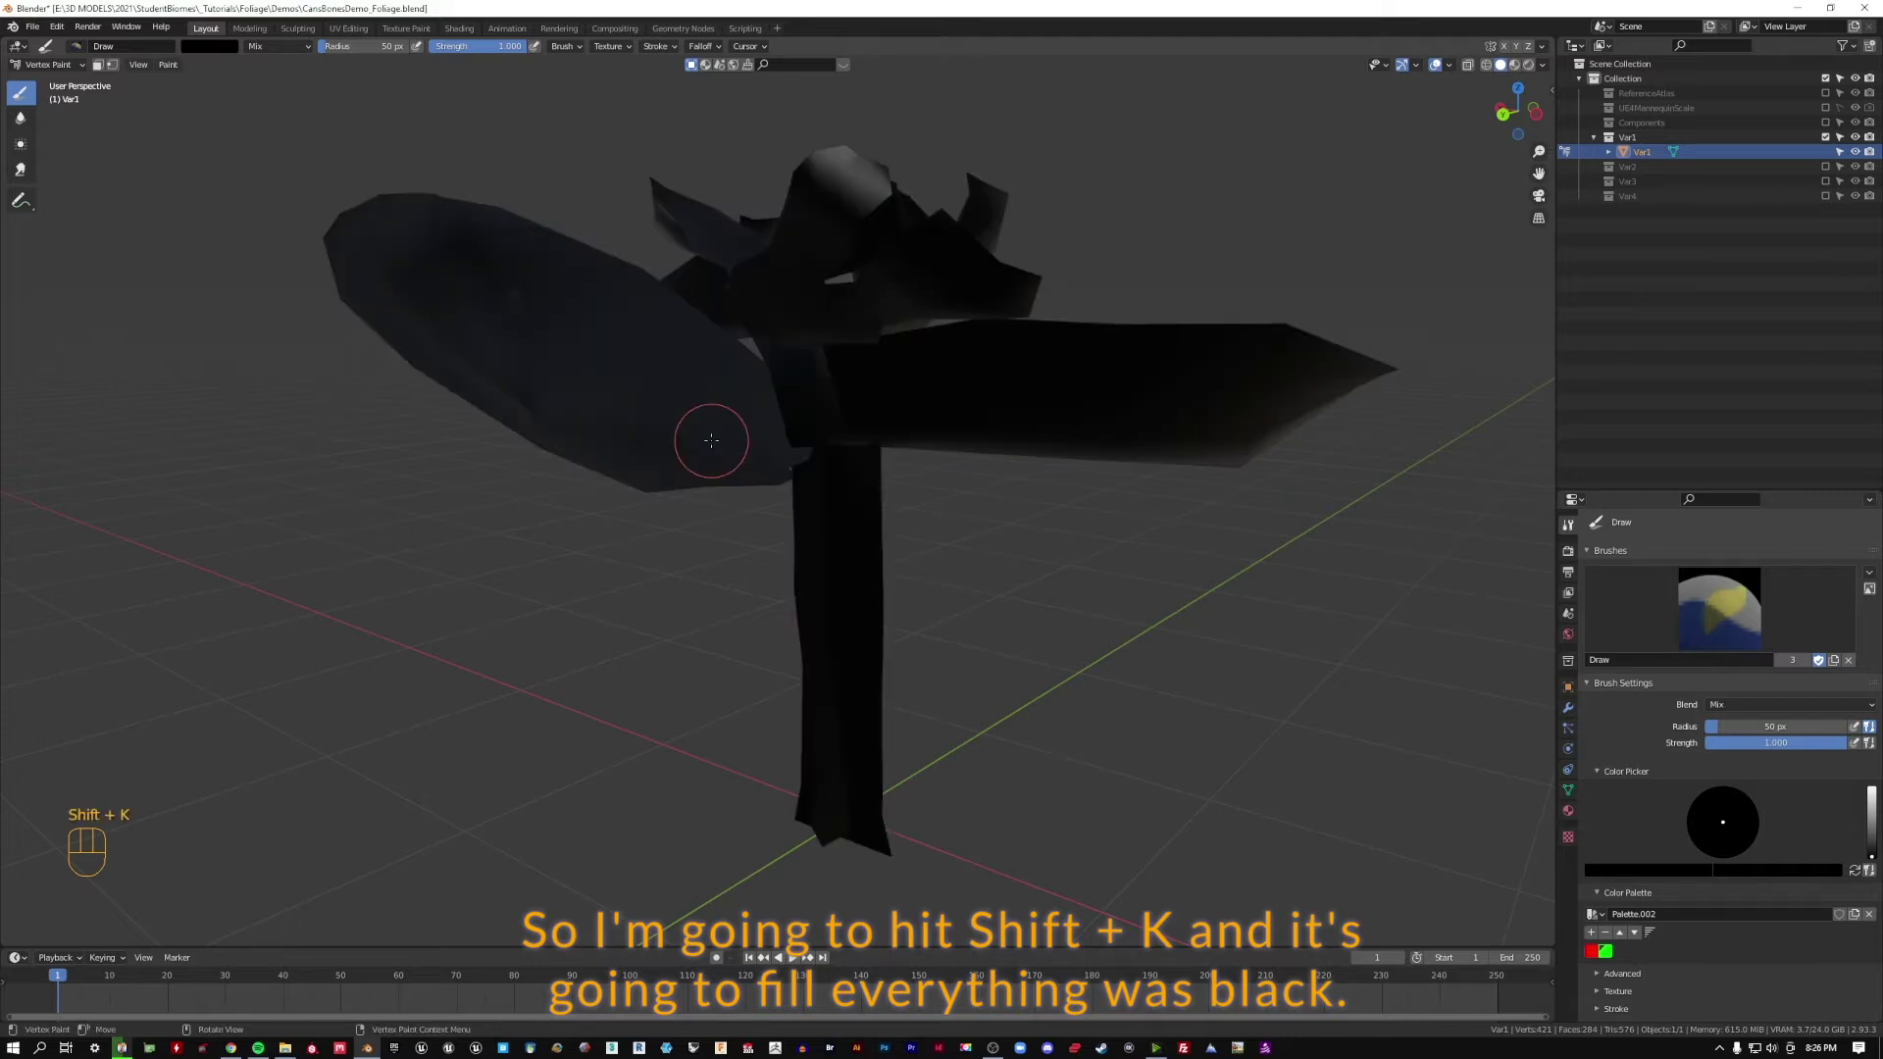
- Set the brush colour to white and paint the base of the stem from all sides
mouse_move(1018, 303)
middle_down()
mouse_move(996, 547)
mouse_move(943, 577)
mouse_move(967, 493)
middle_up()
scroll(995, 546, down, 2)
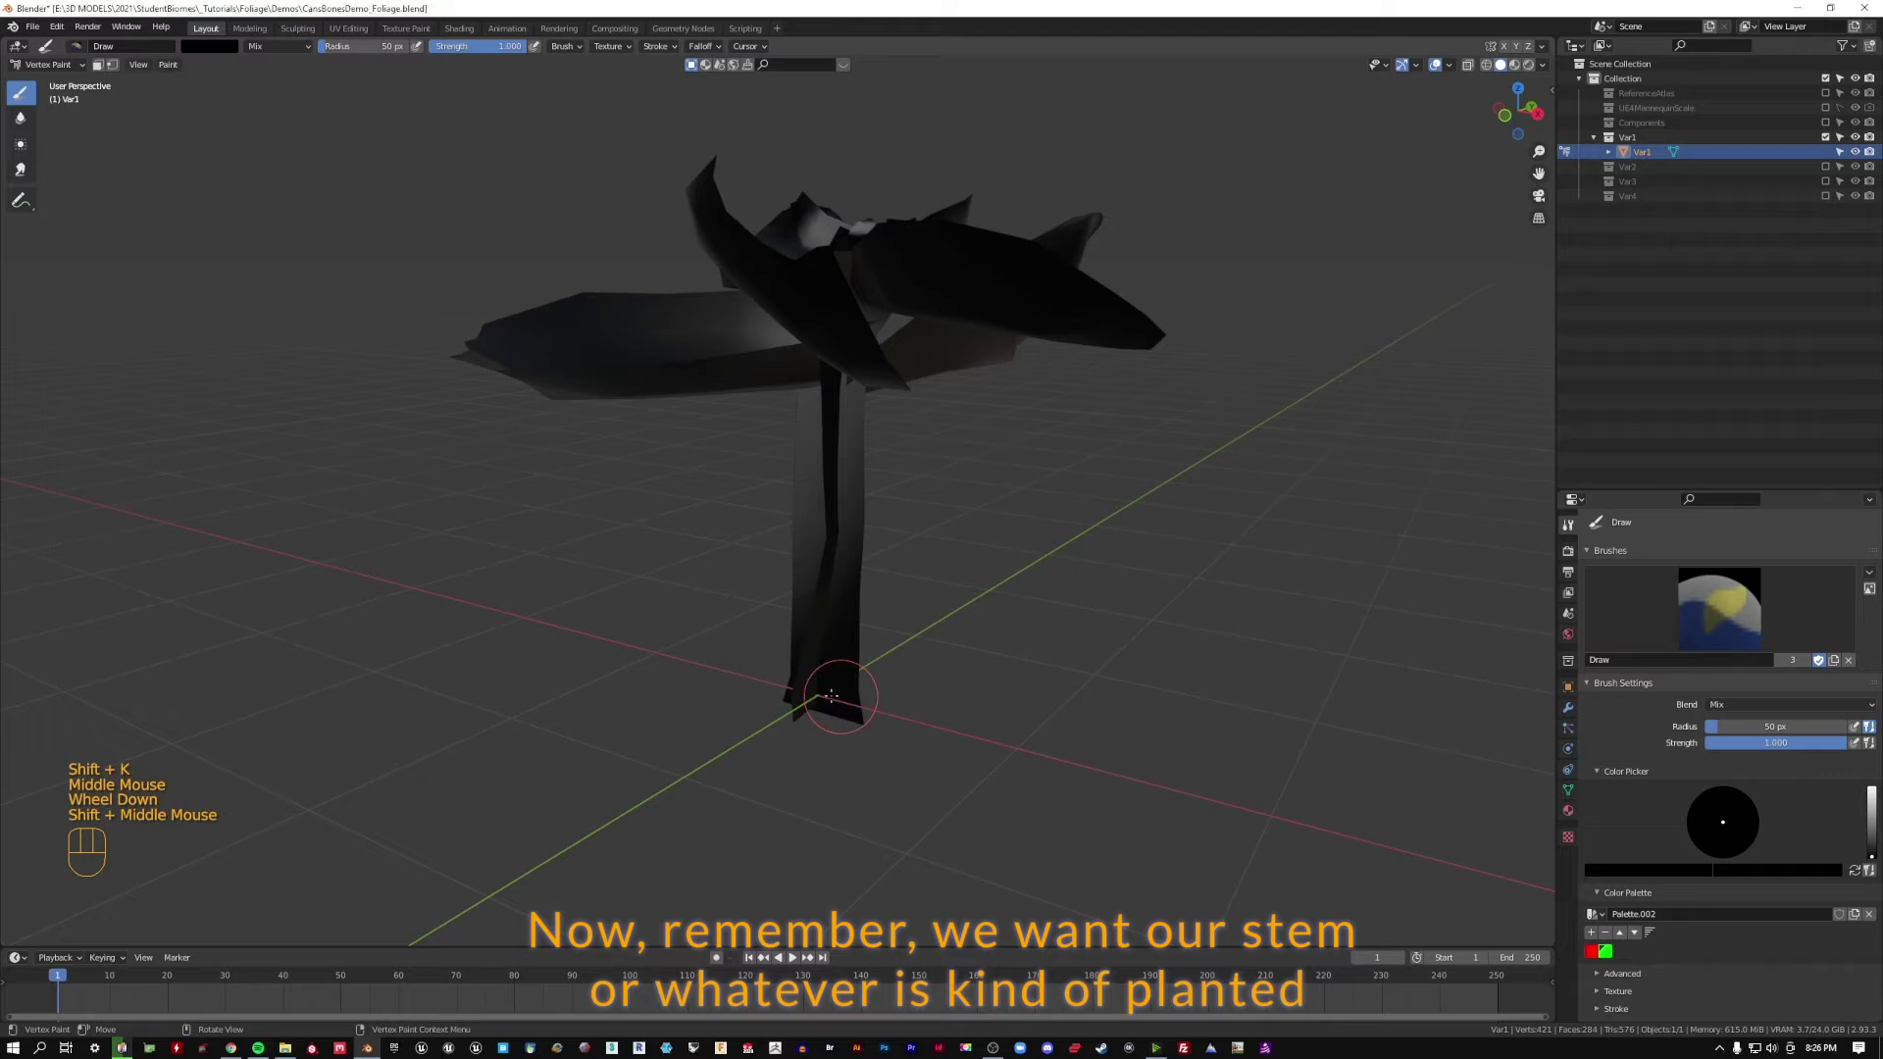
middle_drag(831, 695, 803, 608)
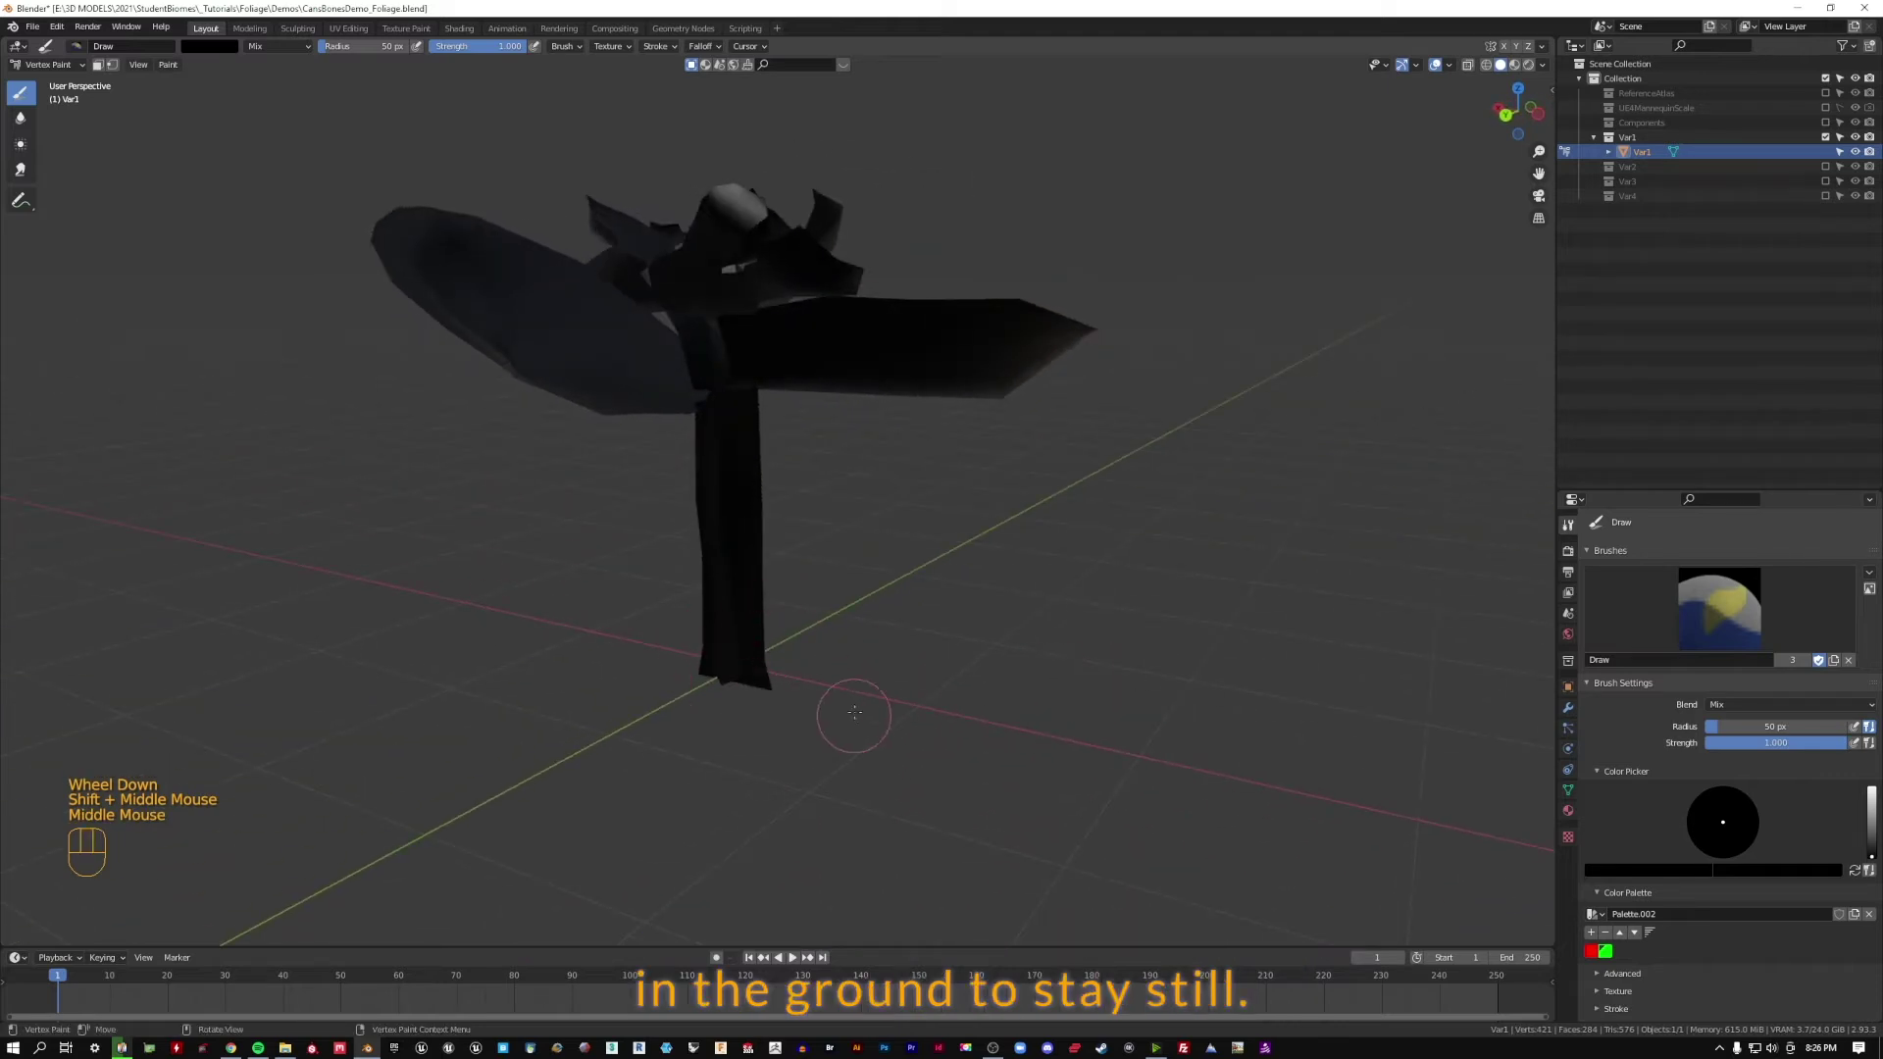
click(196, 49)
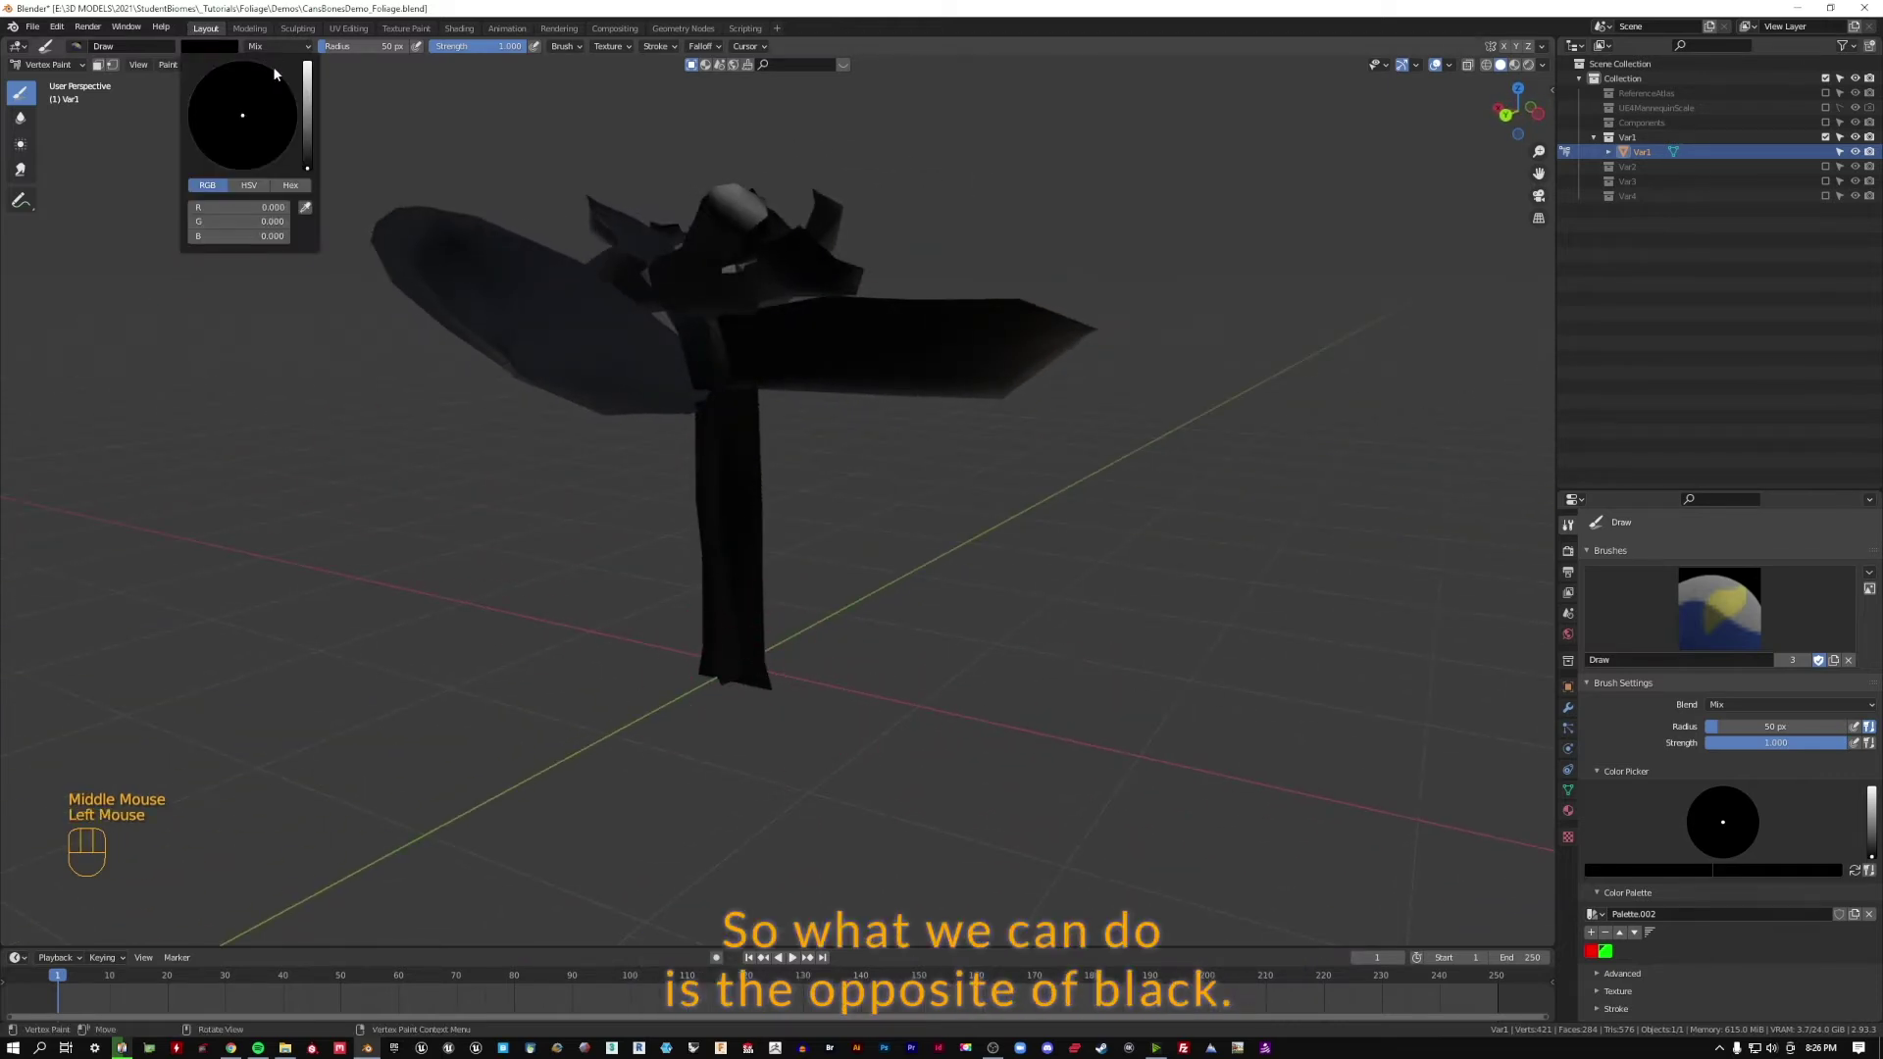
drag(310, 139, 308, 71)
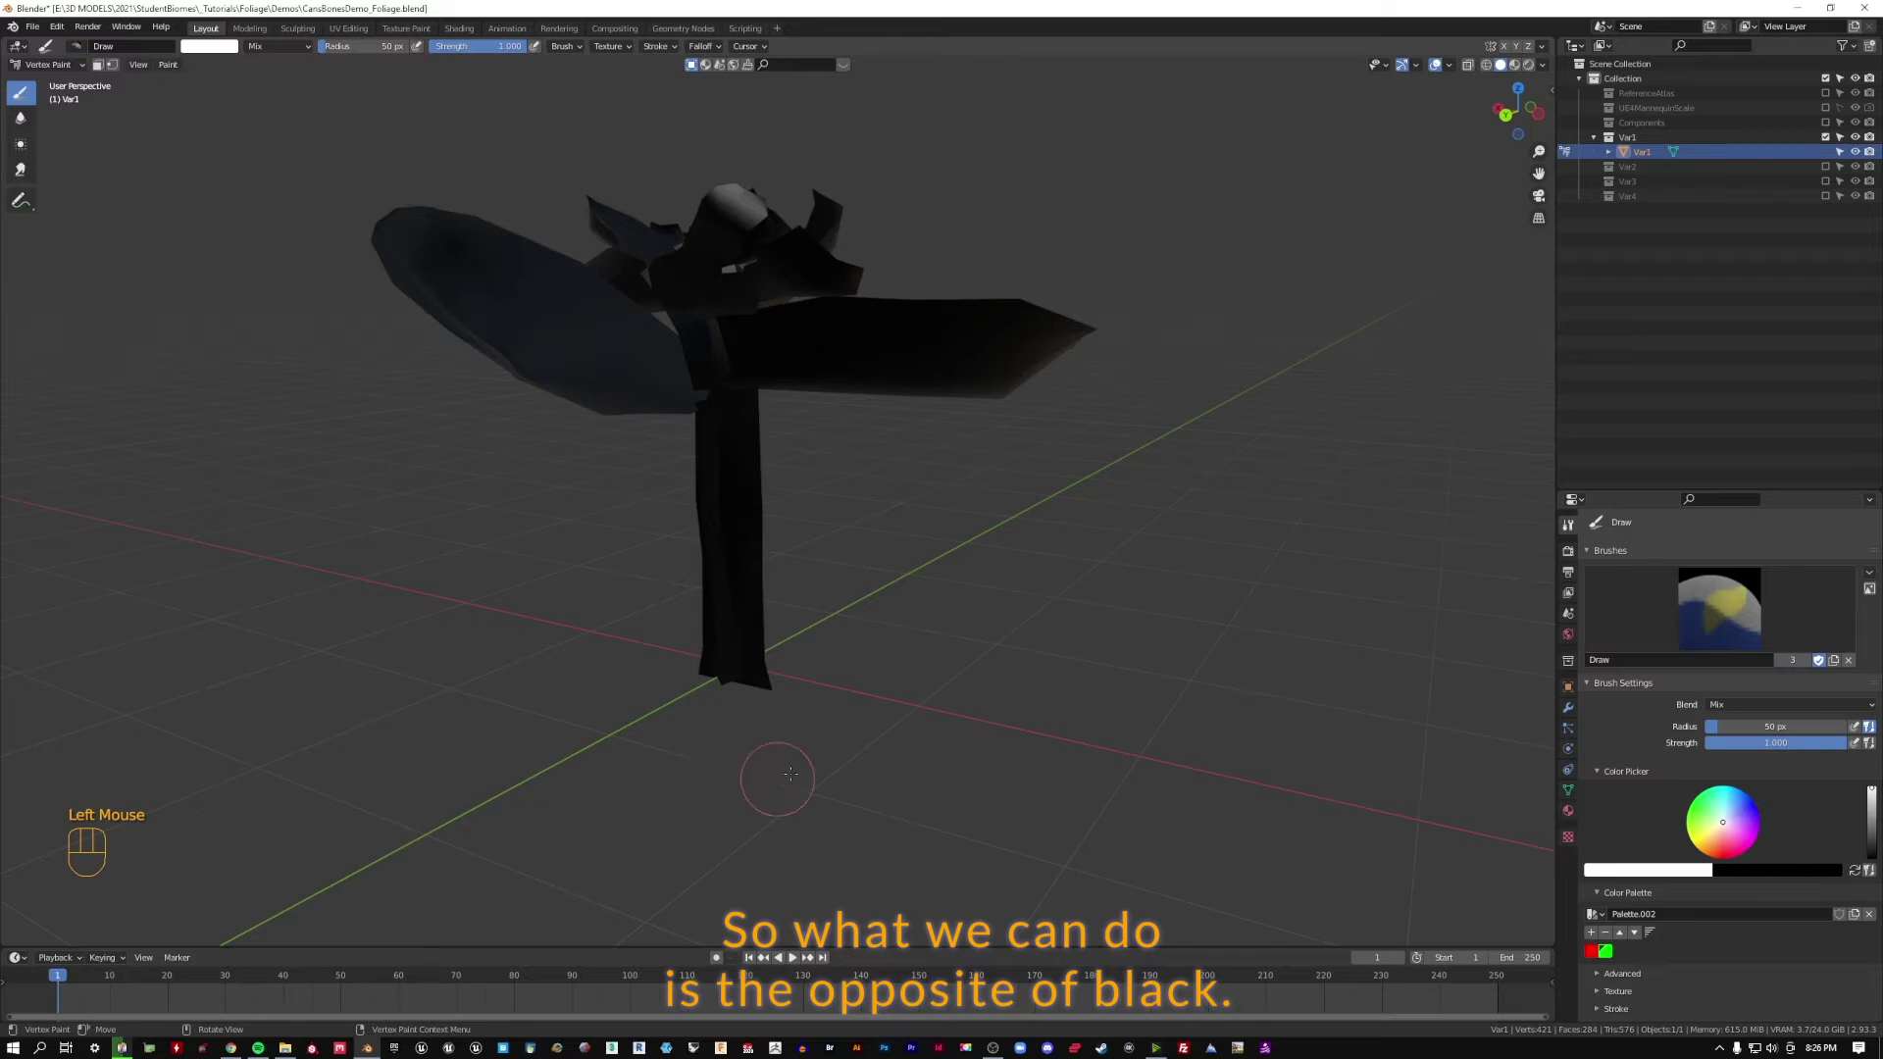
scroll(790, 774, down, 2)
middle_drag(791, 774, 669, 656)
drag(744, 689, 691, 692)
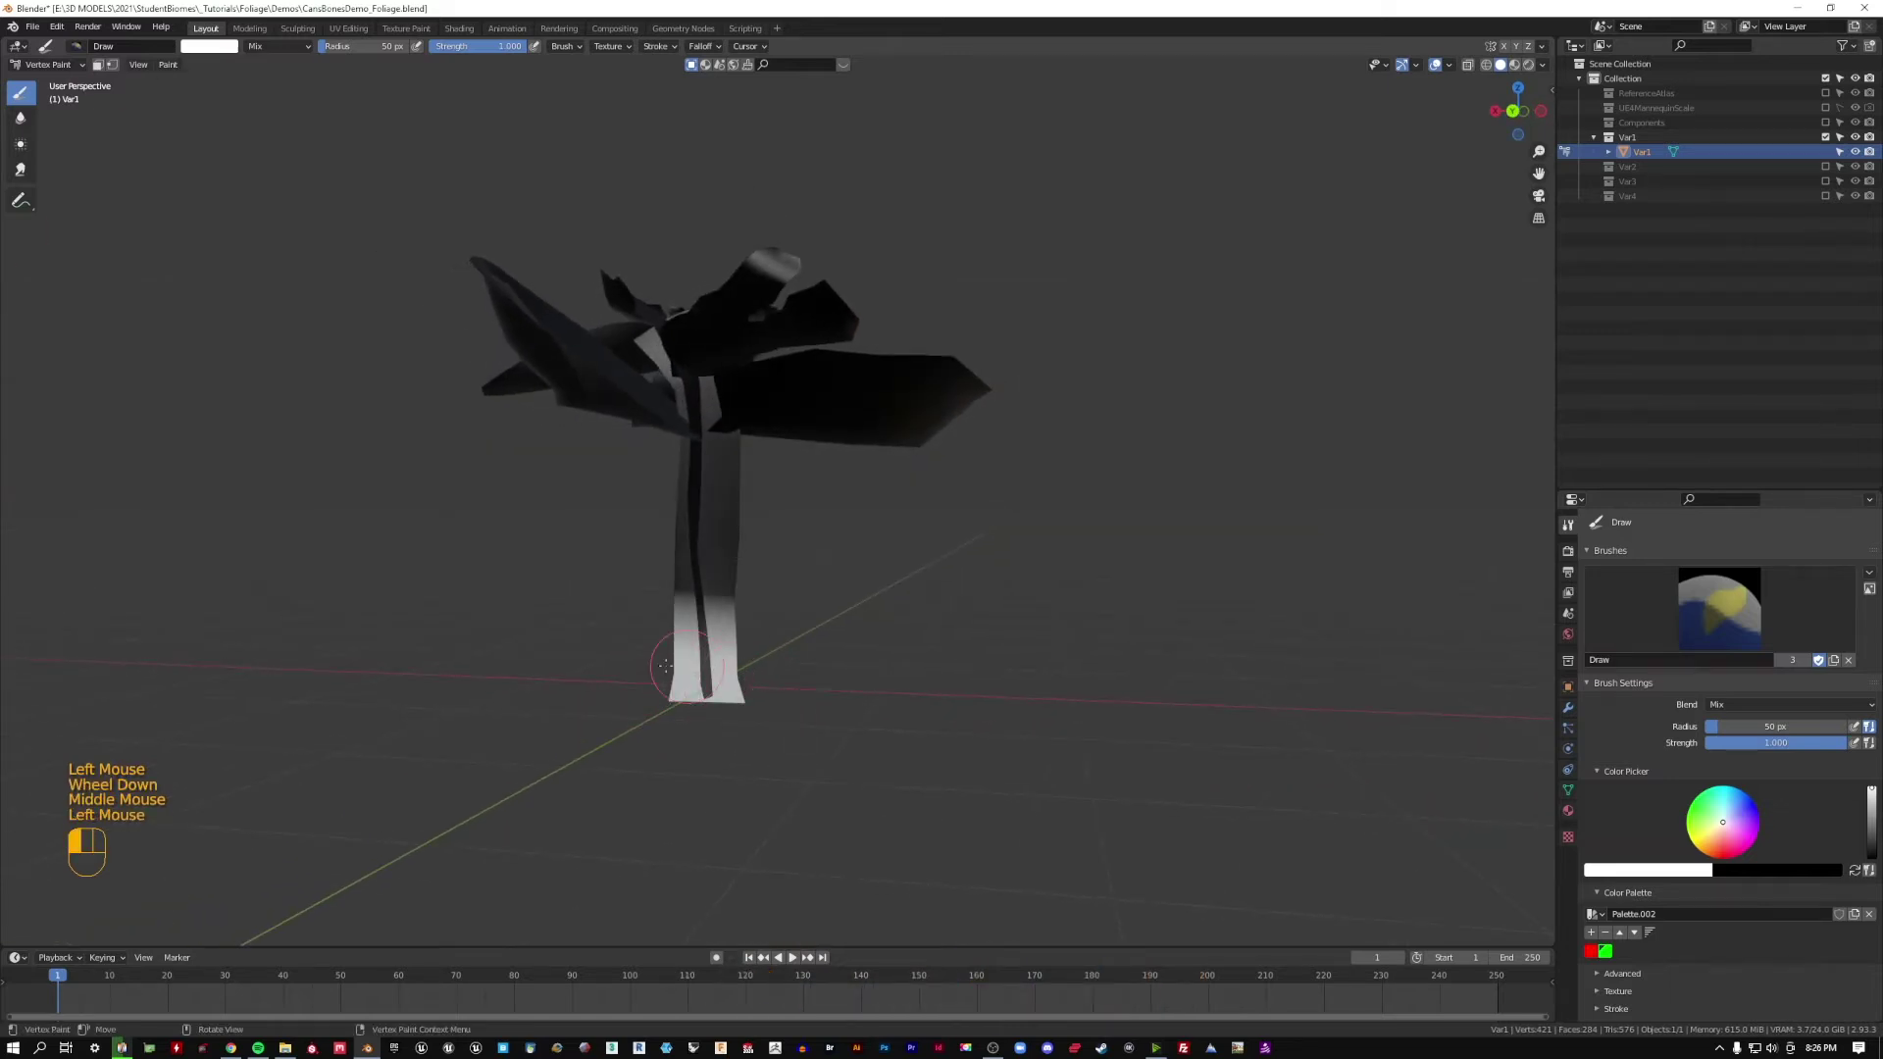
mouse_move(691, 692)
middle_down()
mouse_move(841, 692)
mouse_move(979, 660)
middle_up()
click(941, 657)
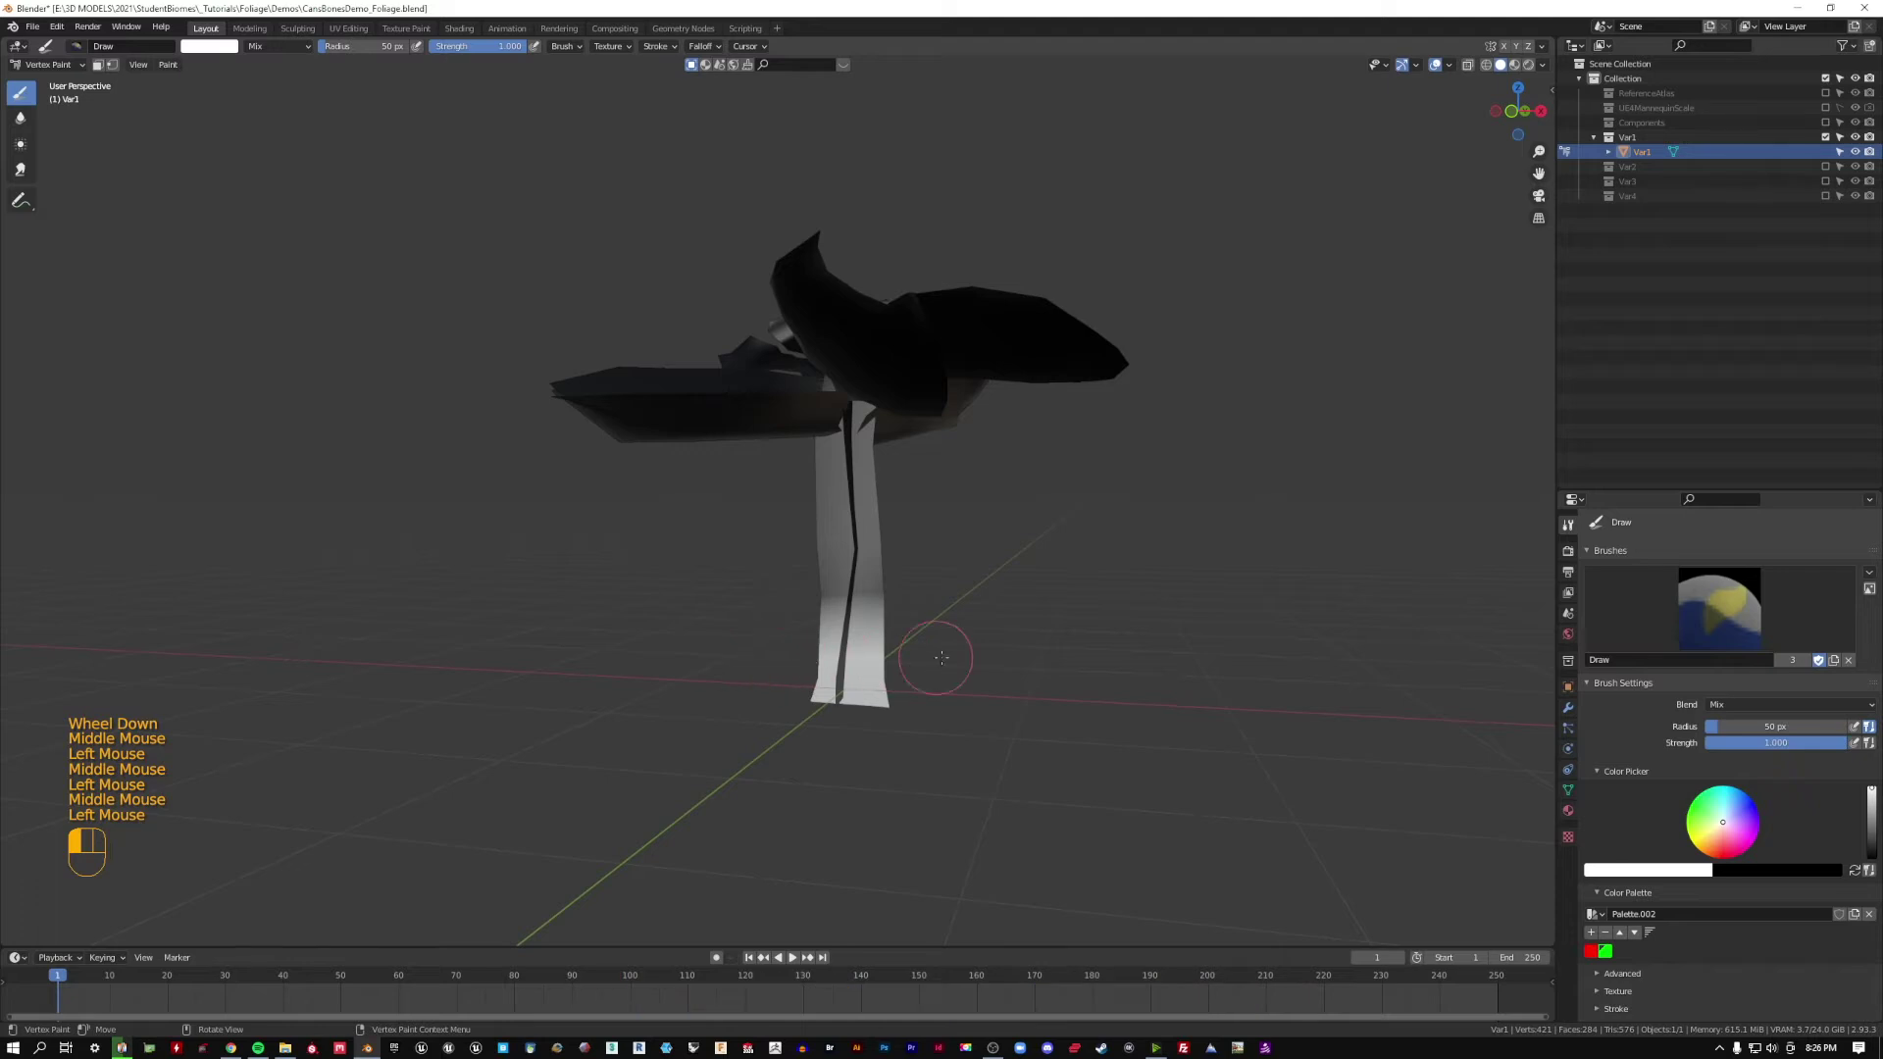
- Lower the brush strength to 0.430 and paint a softer white around the middle of the stem
click(505, 49)
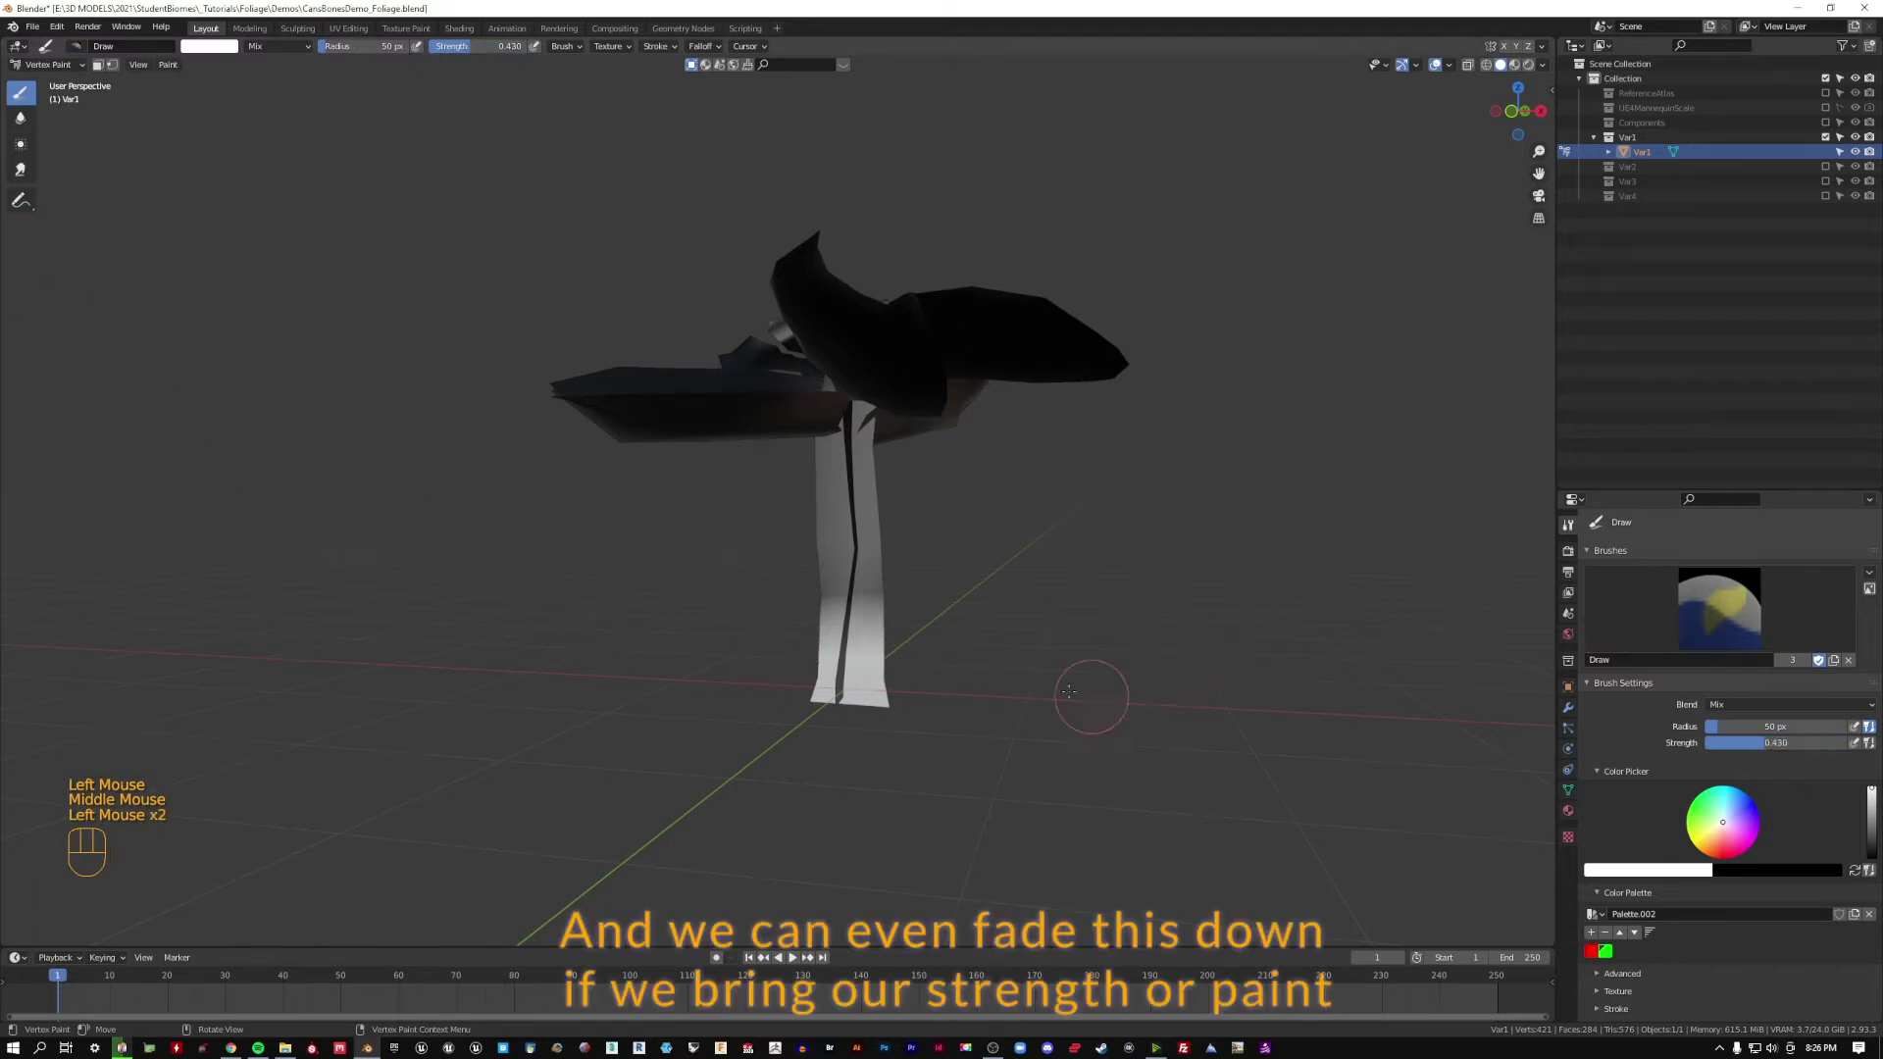
middle_drag(875, 582, 687, 577)
click(674, 576)
middle_drag(885, 581, 745, 573)
click(744, 572)
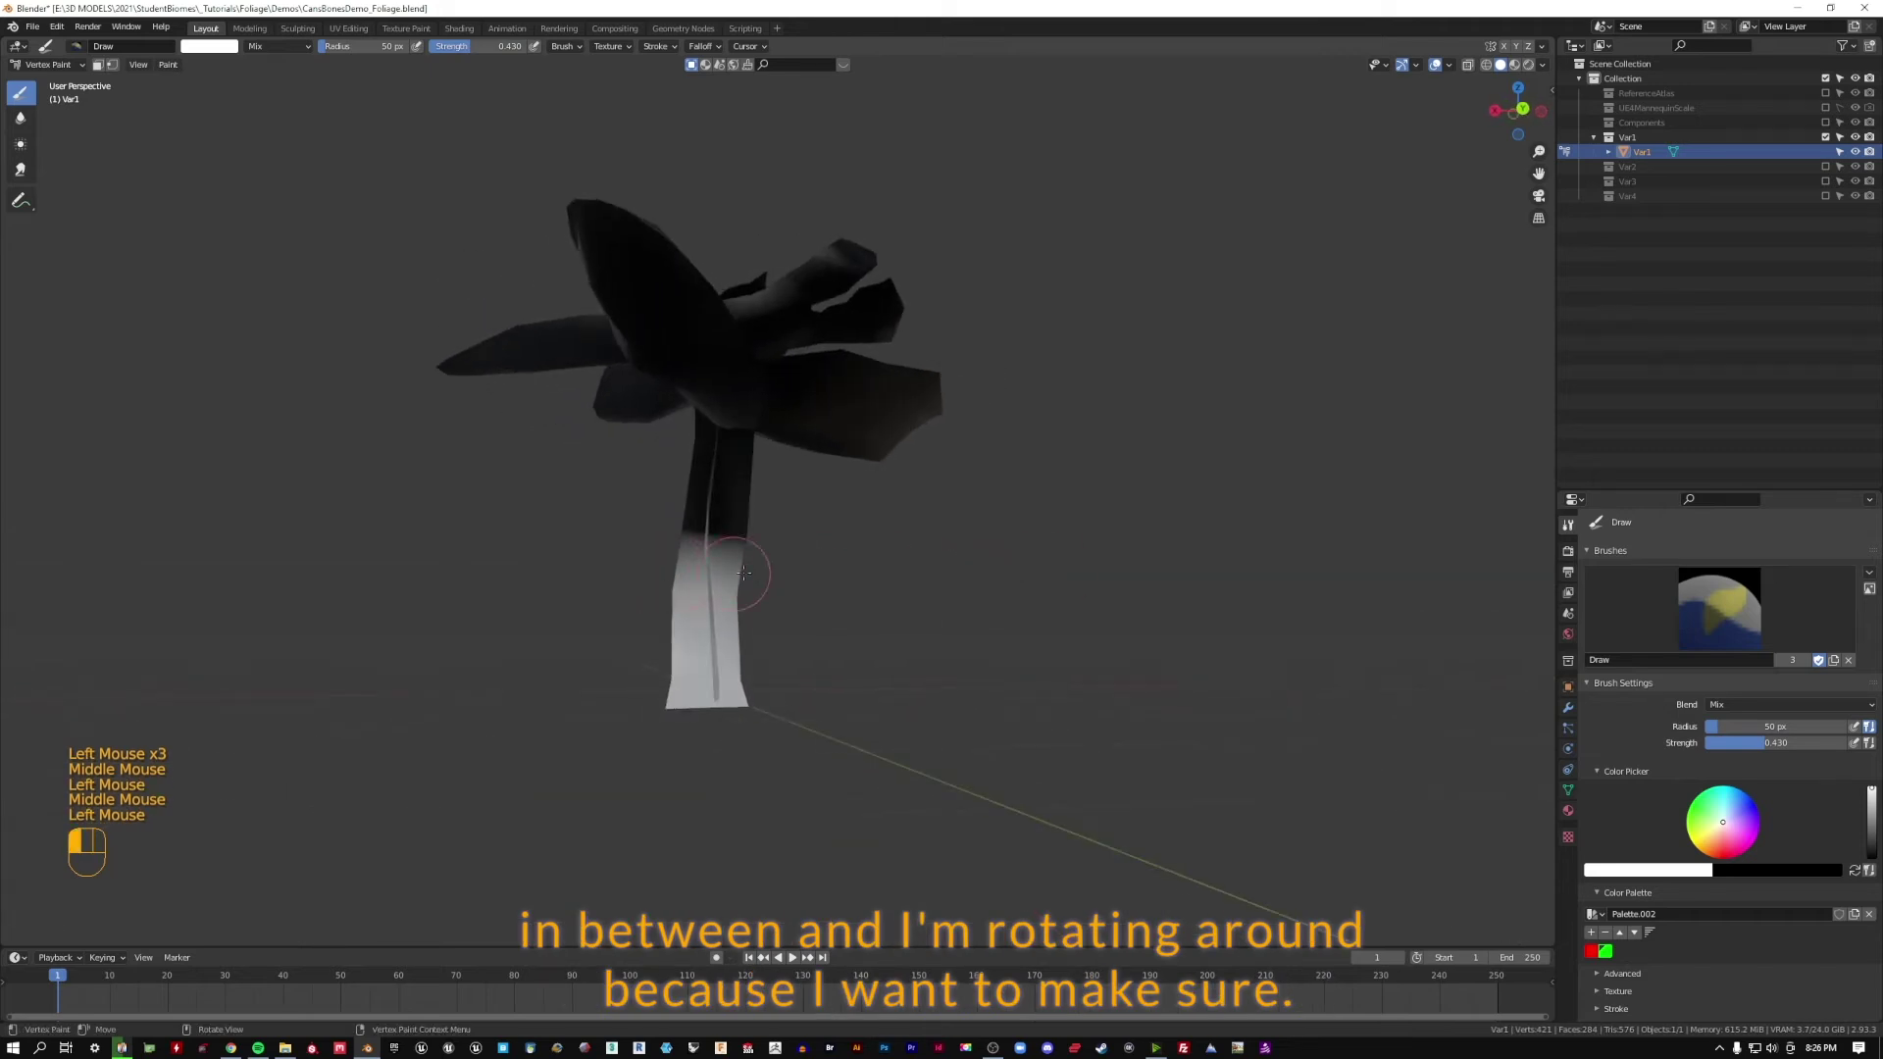
- Undo the last dab, reduce the brush strength to about 0.18, and blend the white faintly up the stem
key(ctrl+z)
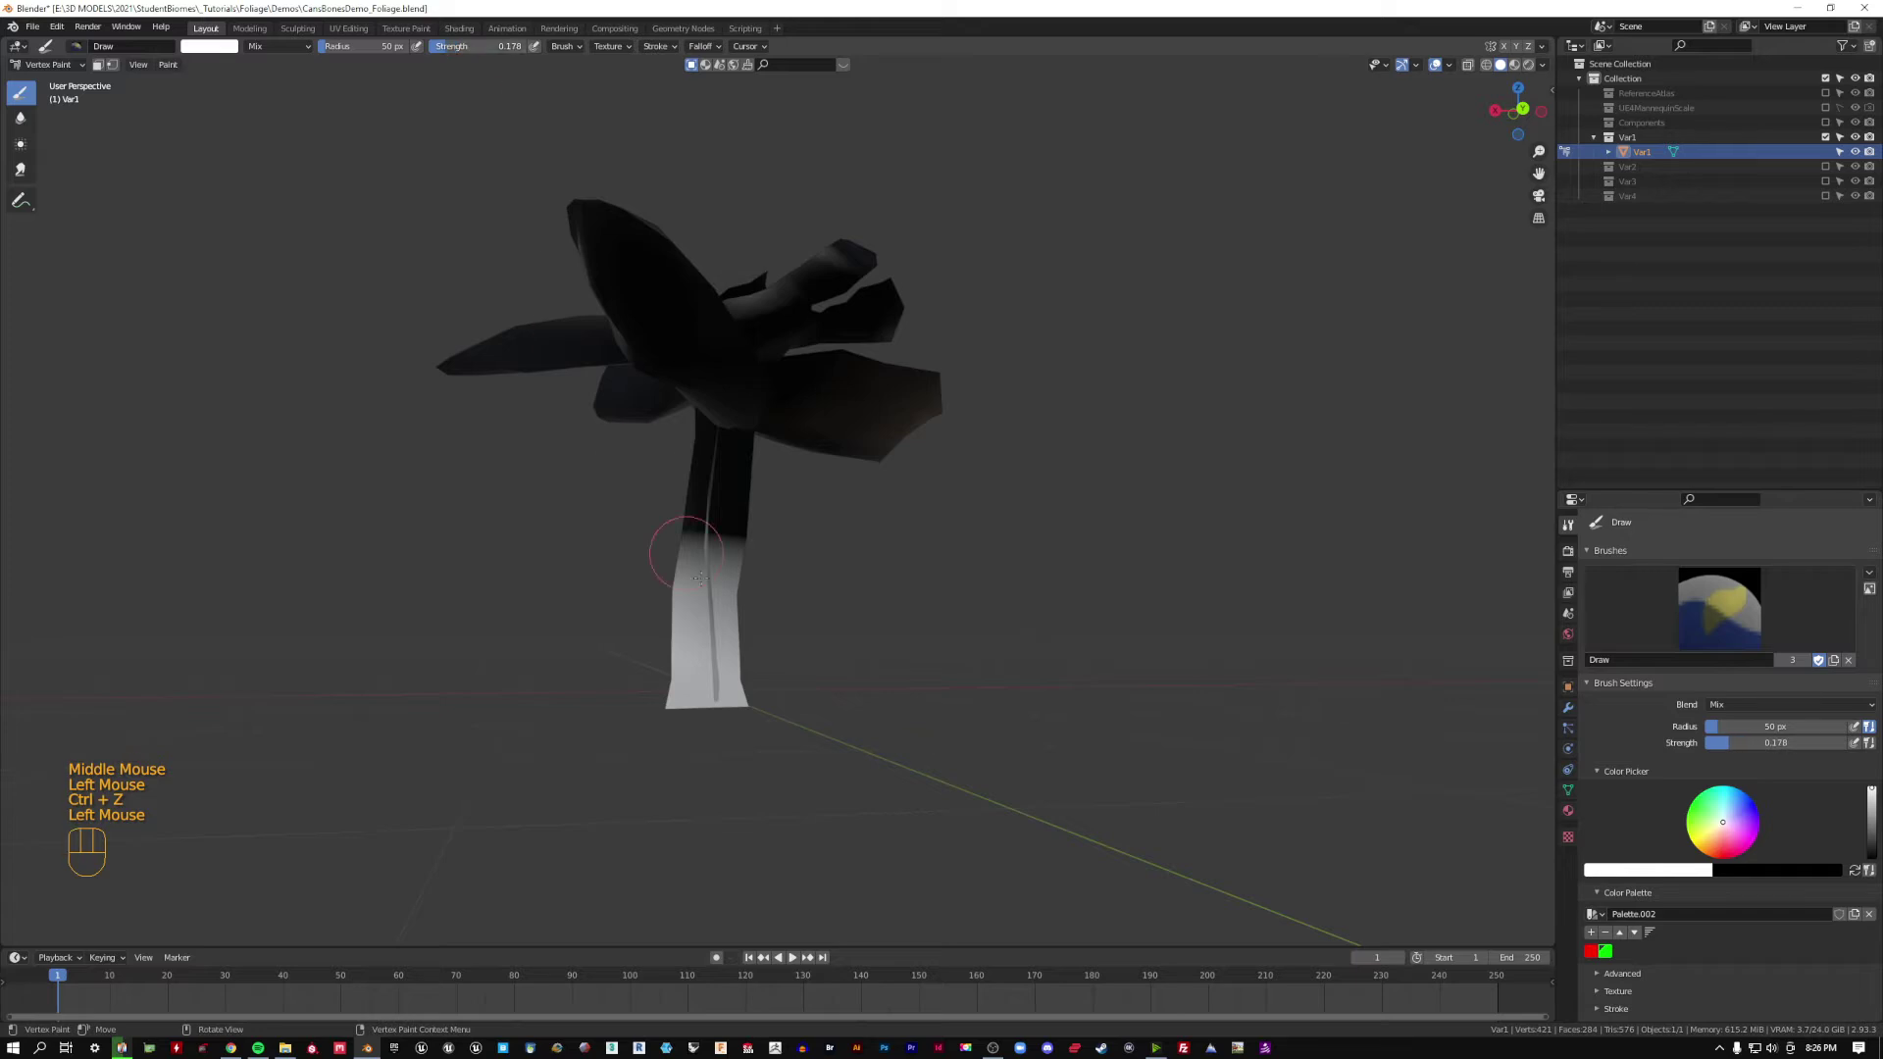
drag(764, 529, 651, 526)
mouse_move(651, 525)
middle_down()
mouse_move(706, 504)
mouse_move(902, 530)
middle_up()
click(706, 505)
- Return to Object Mode, then disable the Var1 collection and enable the Var2 collection
mouse_move(1017, 534)
middle_down()
mouse_move(1122, 525)
mouse_move(991, 525)
mouse_move(1010, 530)
middle_up()
click(48, 64)
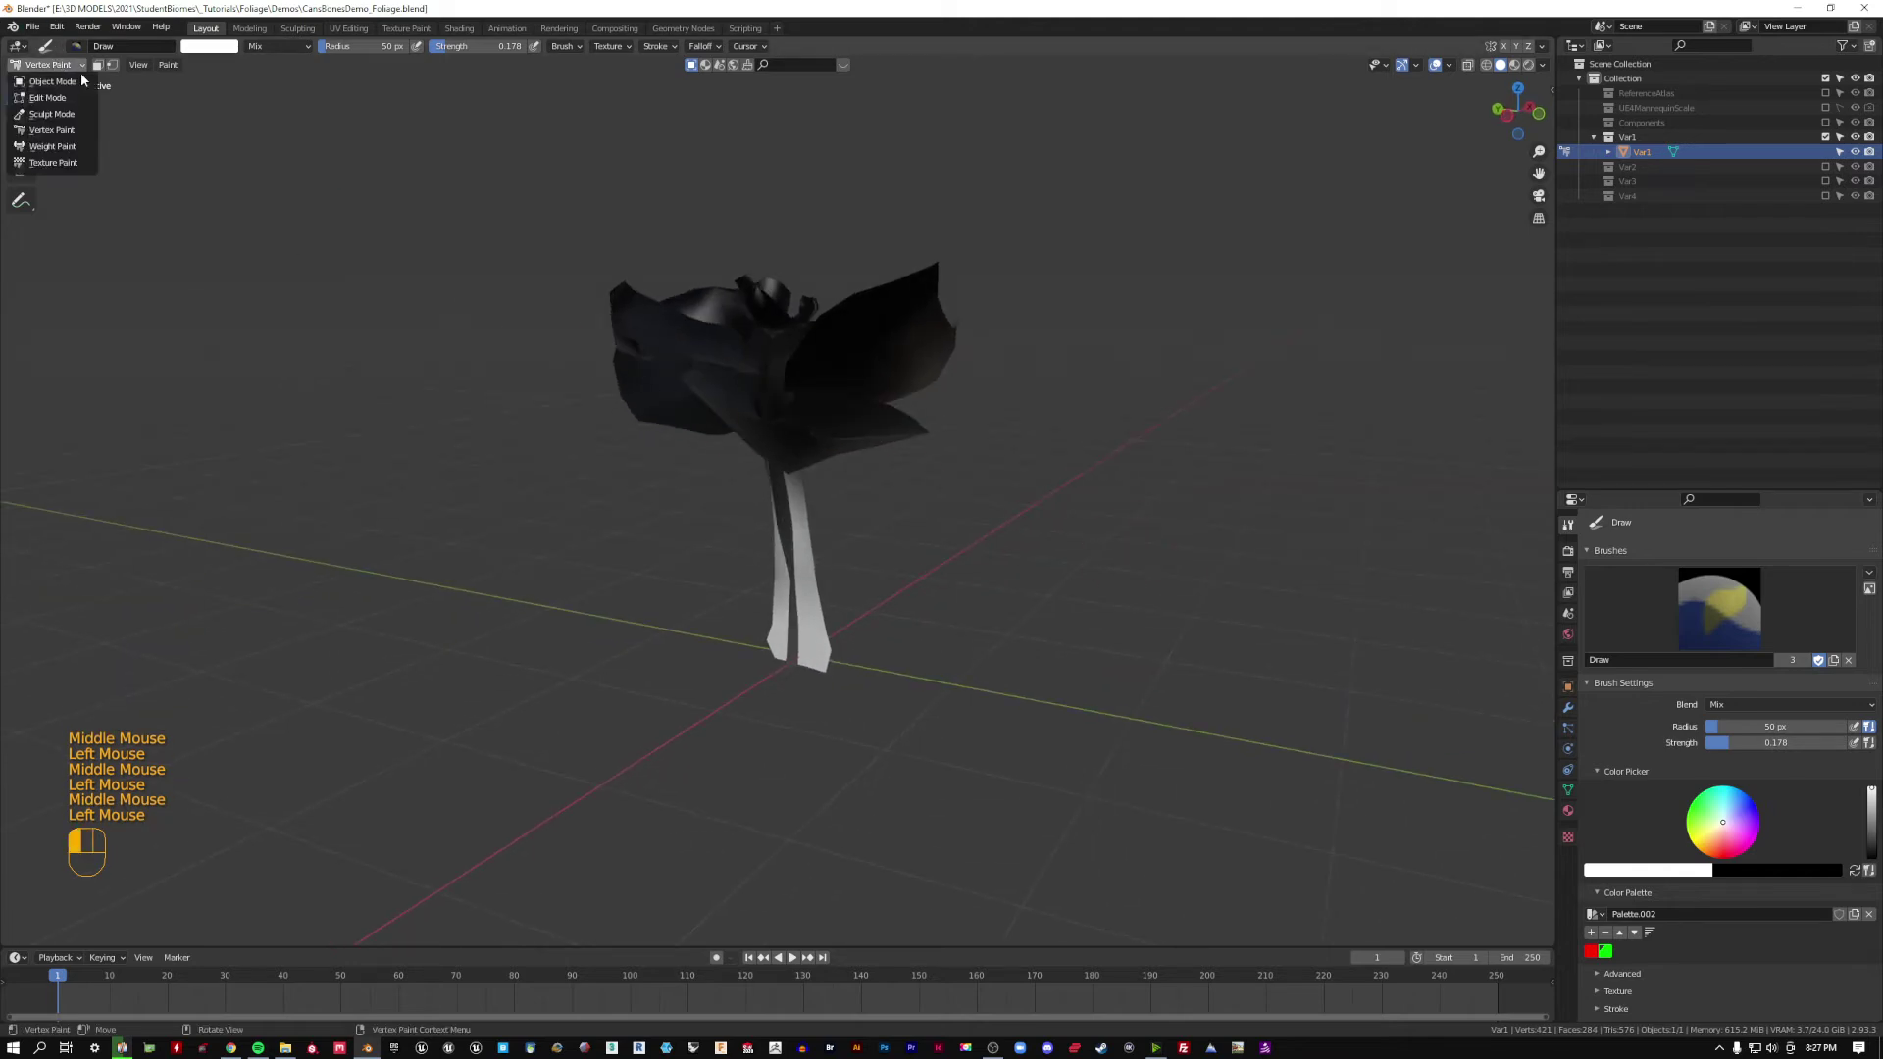
click(39, 76)
click(638, 555)
middle_drag(639, 555, 785, 485)
click(1825, 137)
click(1825, 152)
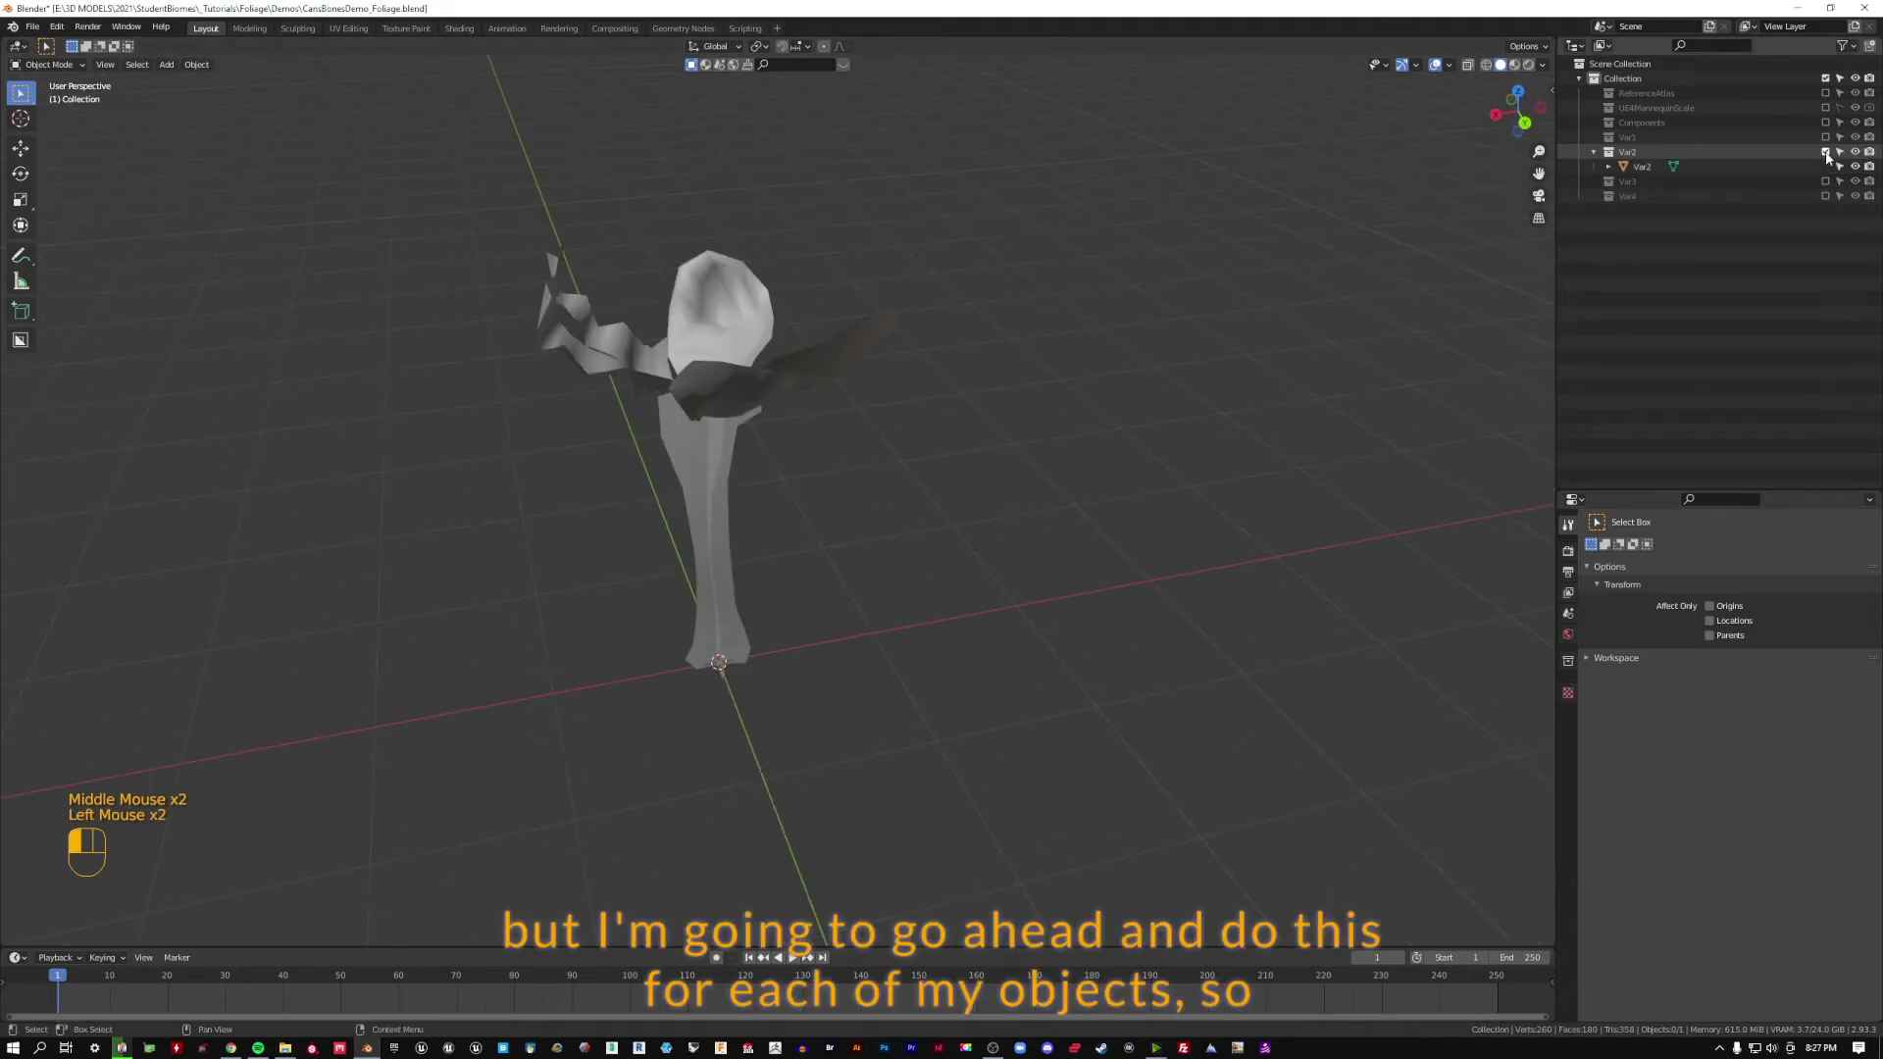
- Select the Var2 mesh, check in Edit Mode that all its vertices are selected, and switch it to Vertex Paint mode
middle_drag(1020, 495, 1093, 502)
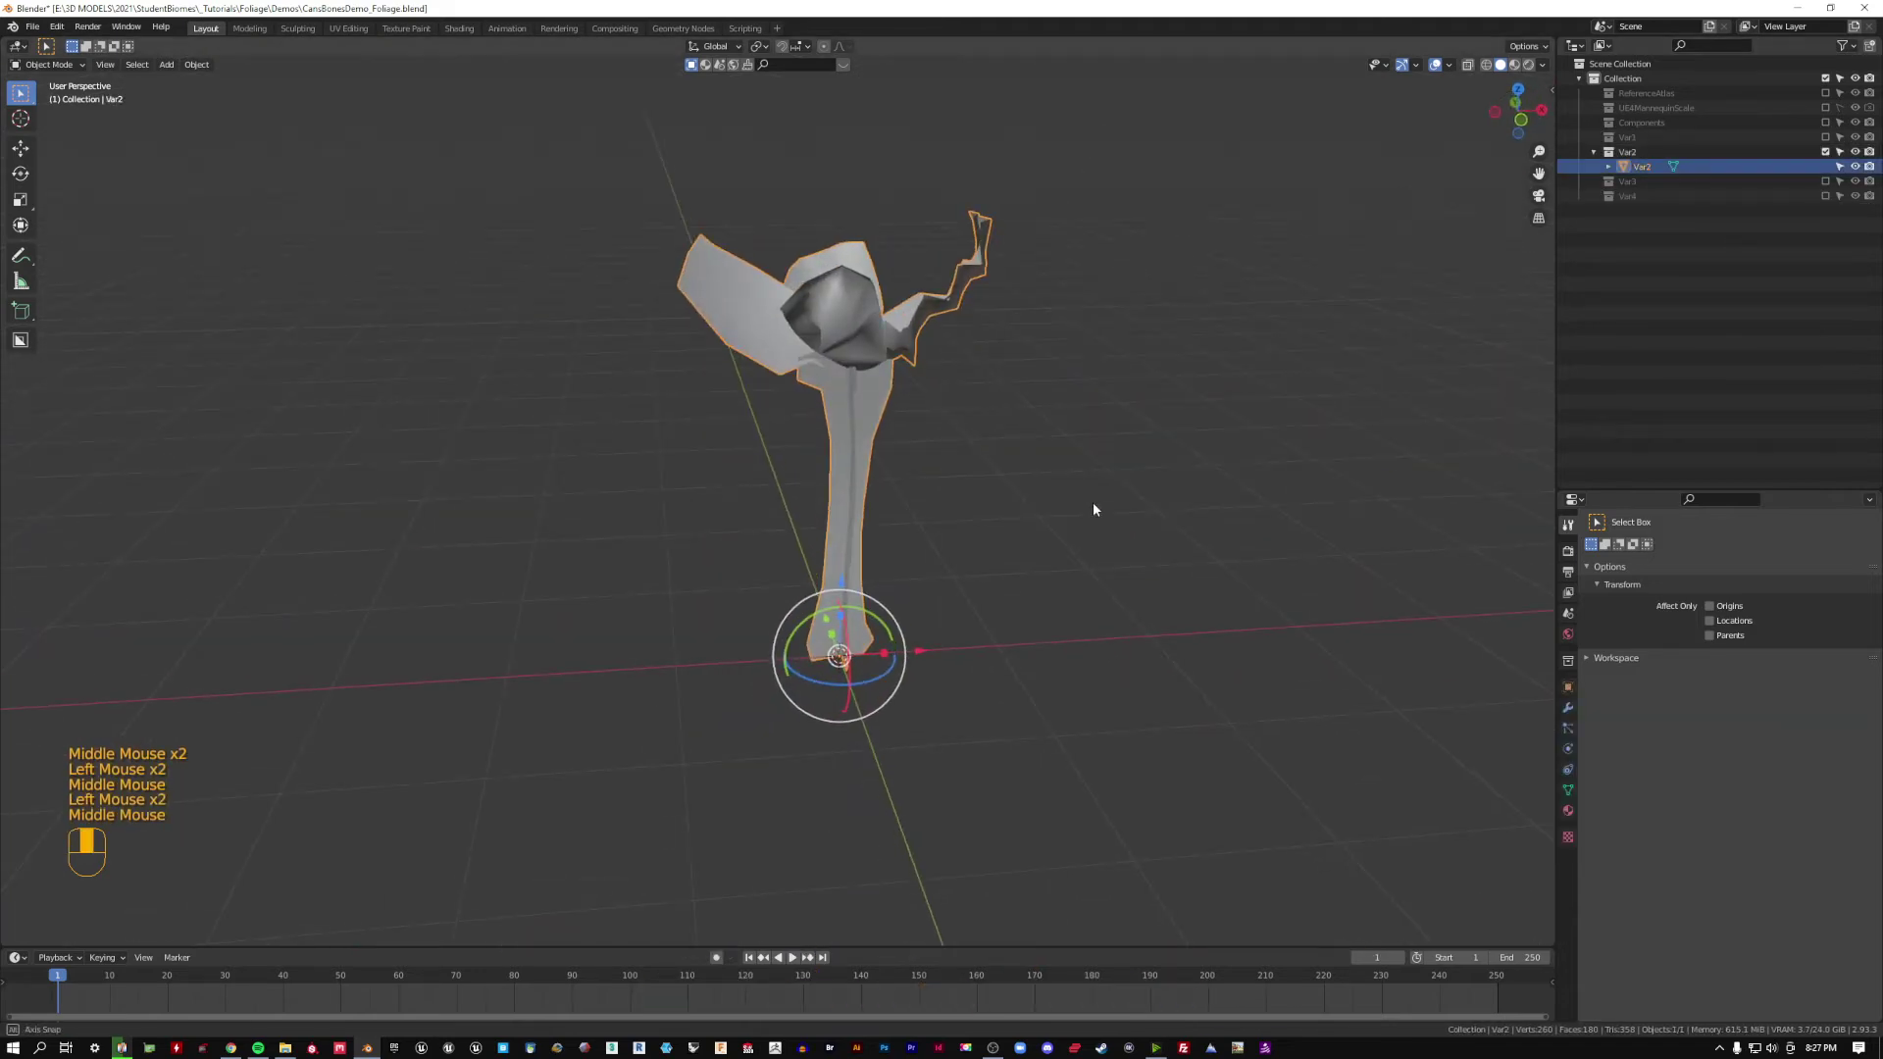
key(Tab)
shift+middle_drag(1234, 383, 1070, 406)
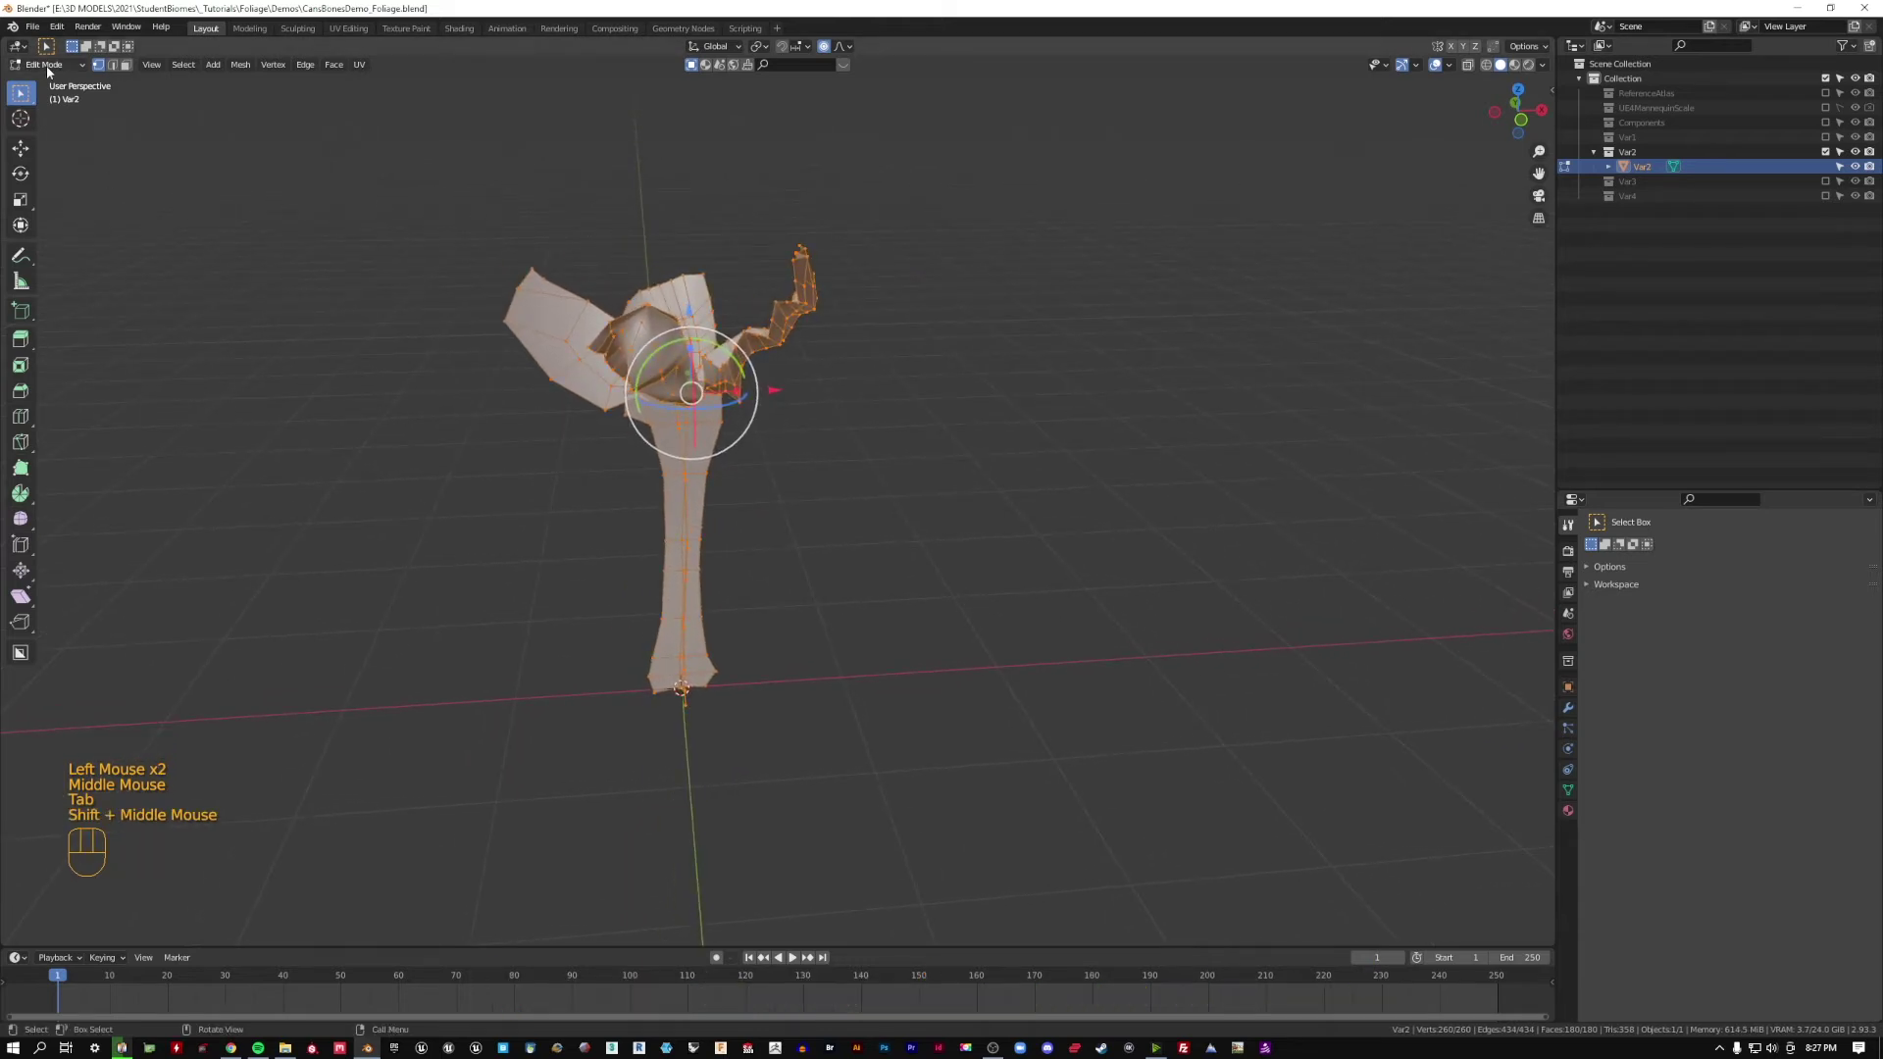
click(47, 71)
click(49, 128)
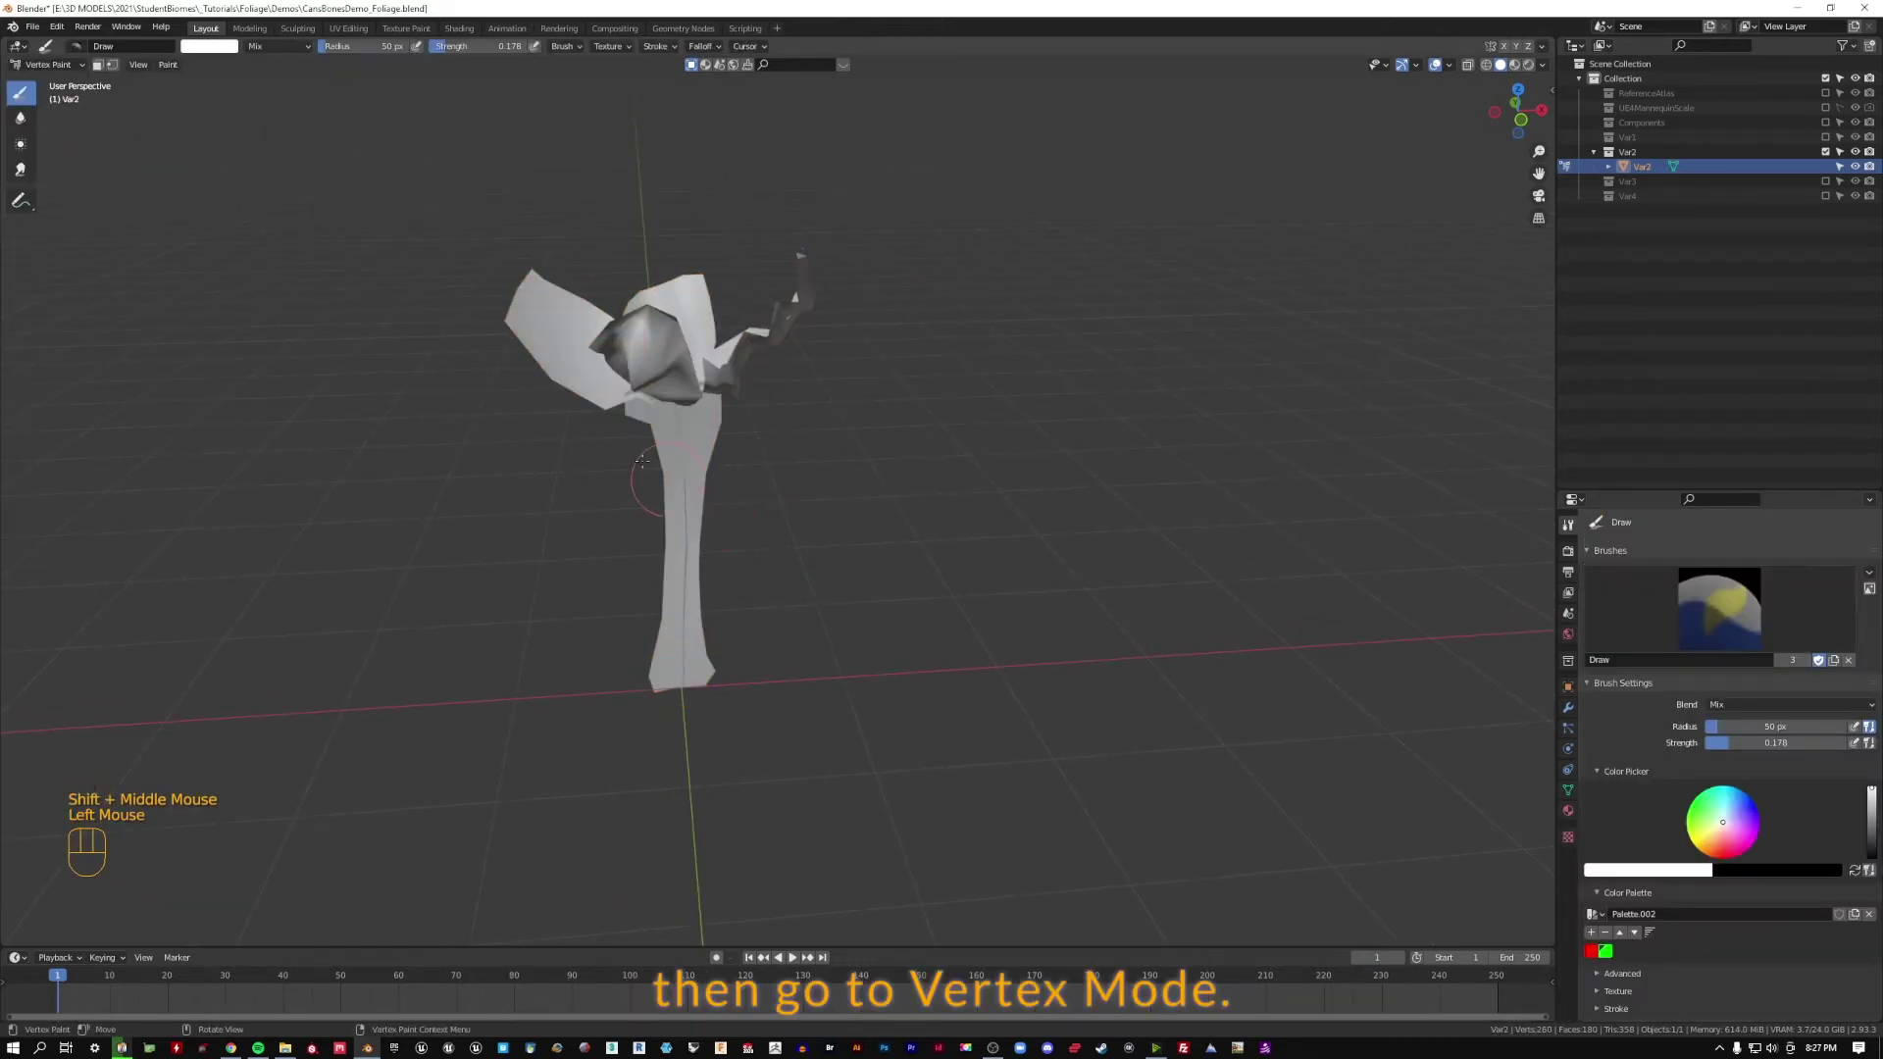
- Set the brush colour to pure black and fill the whole Var2 mesh with it
click(209, 46)
drag(306, 98, 307, 167)
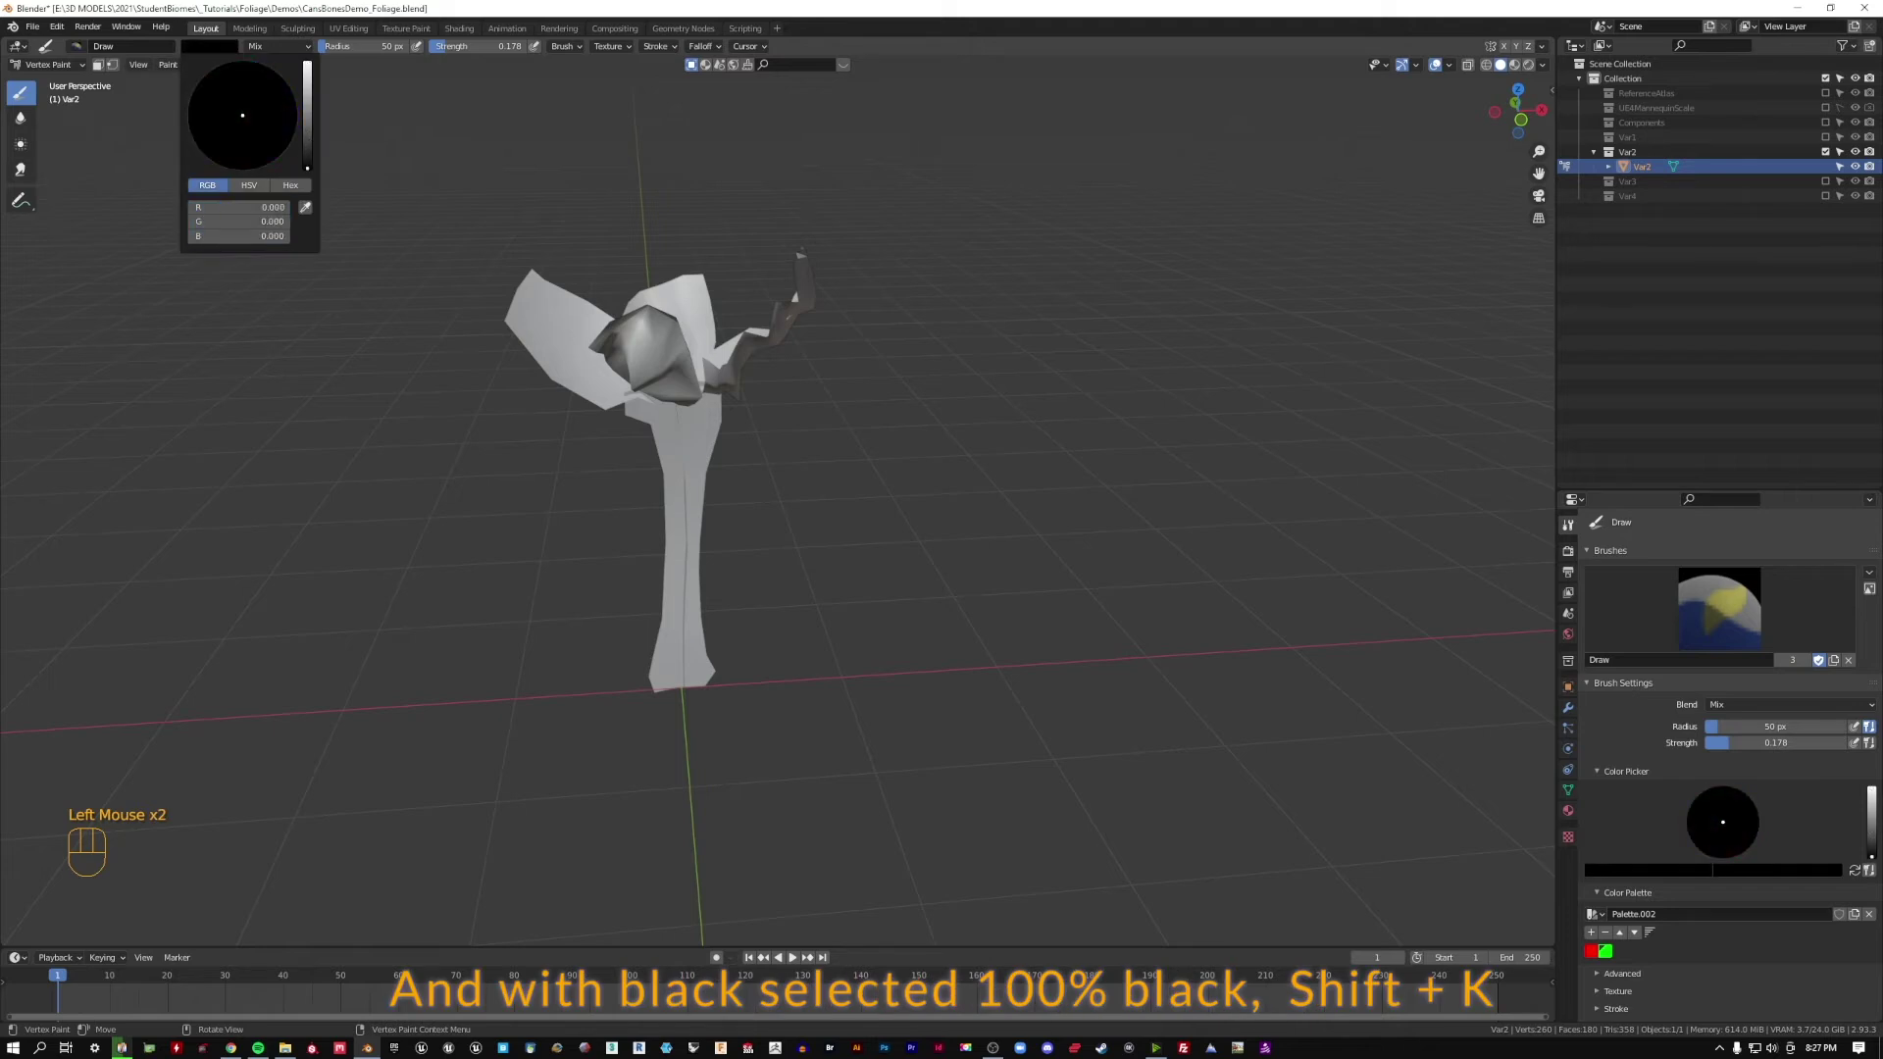
key(shift+k)
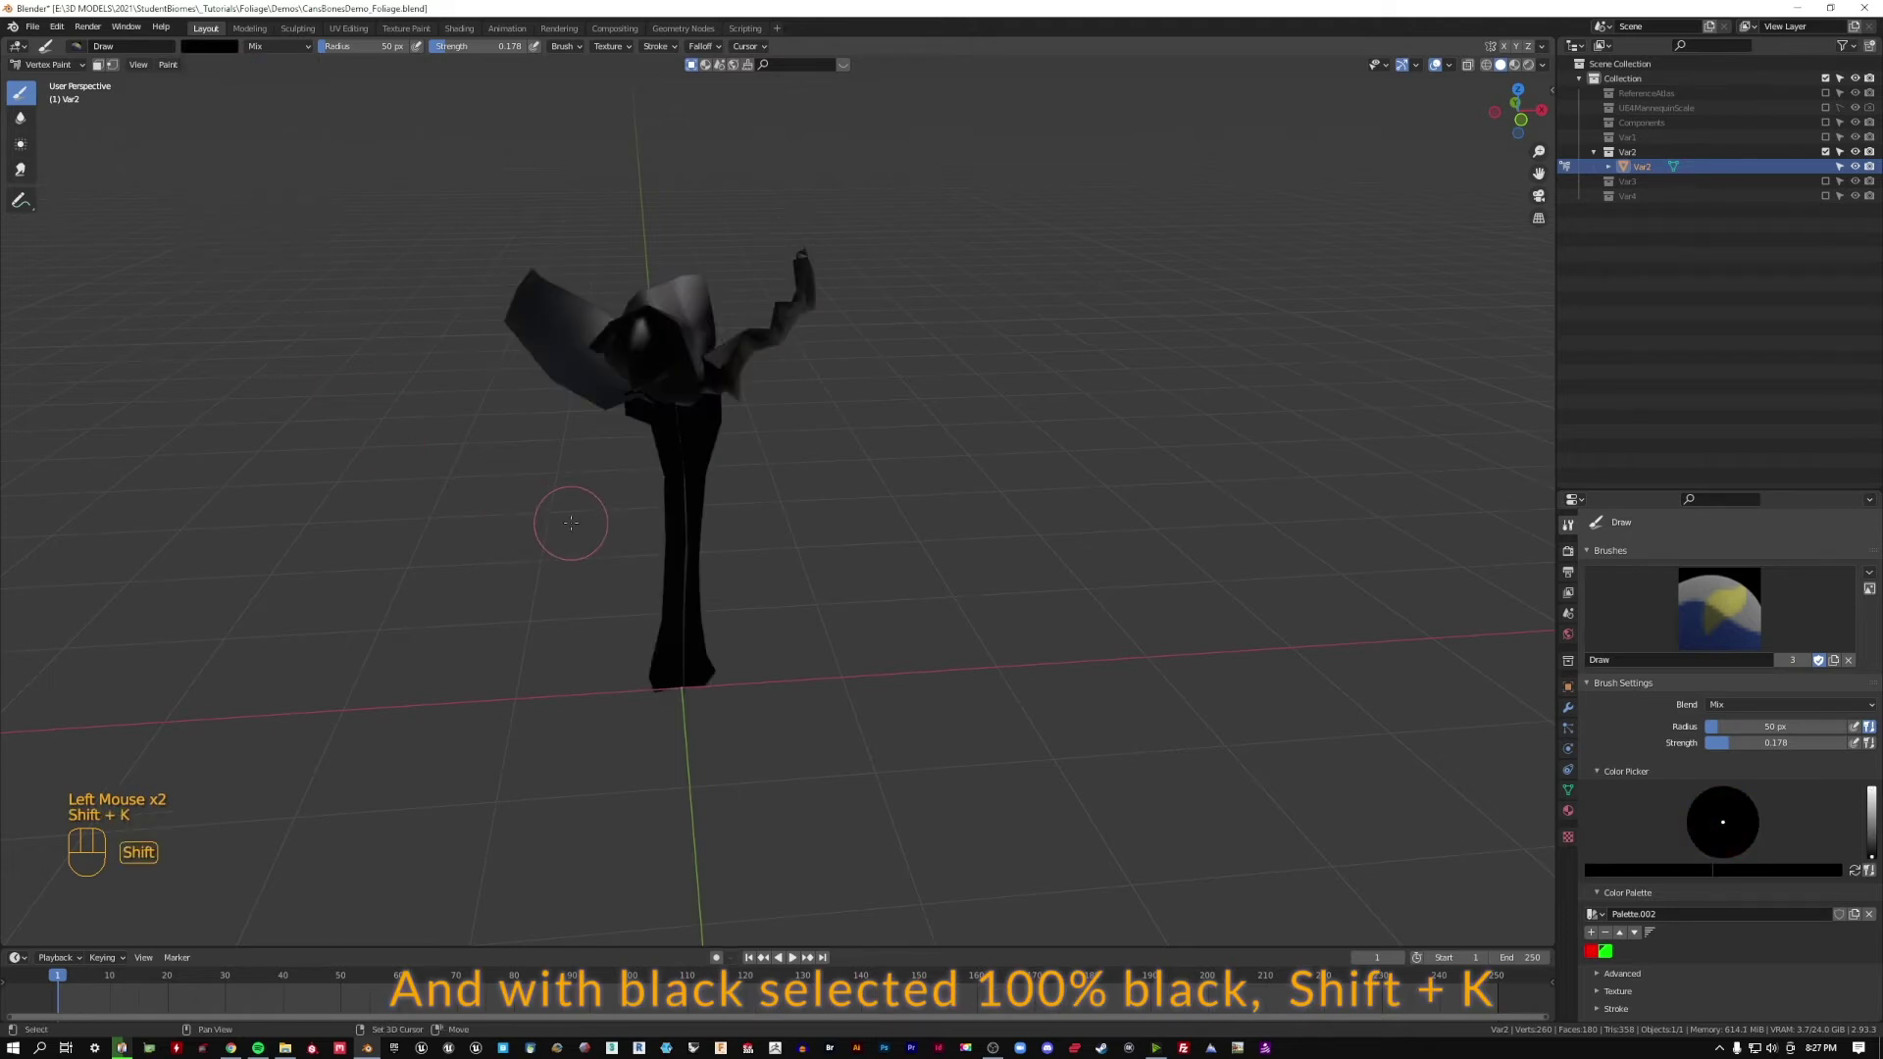
- Set the brush colour to white and paint the base of Var2's stem faintly from several sides
click(196, 48)
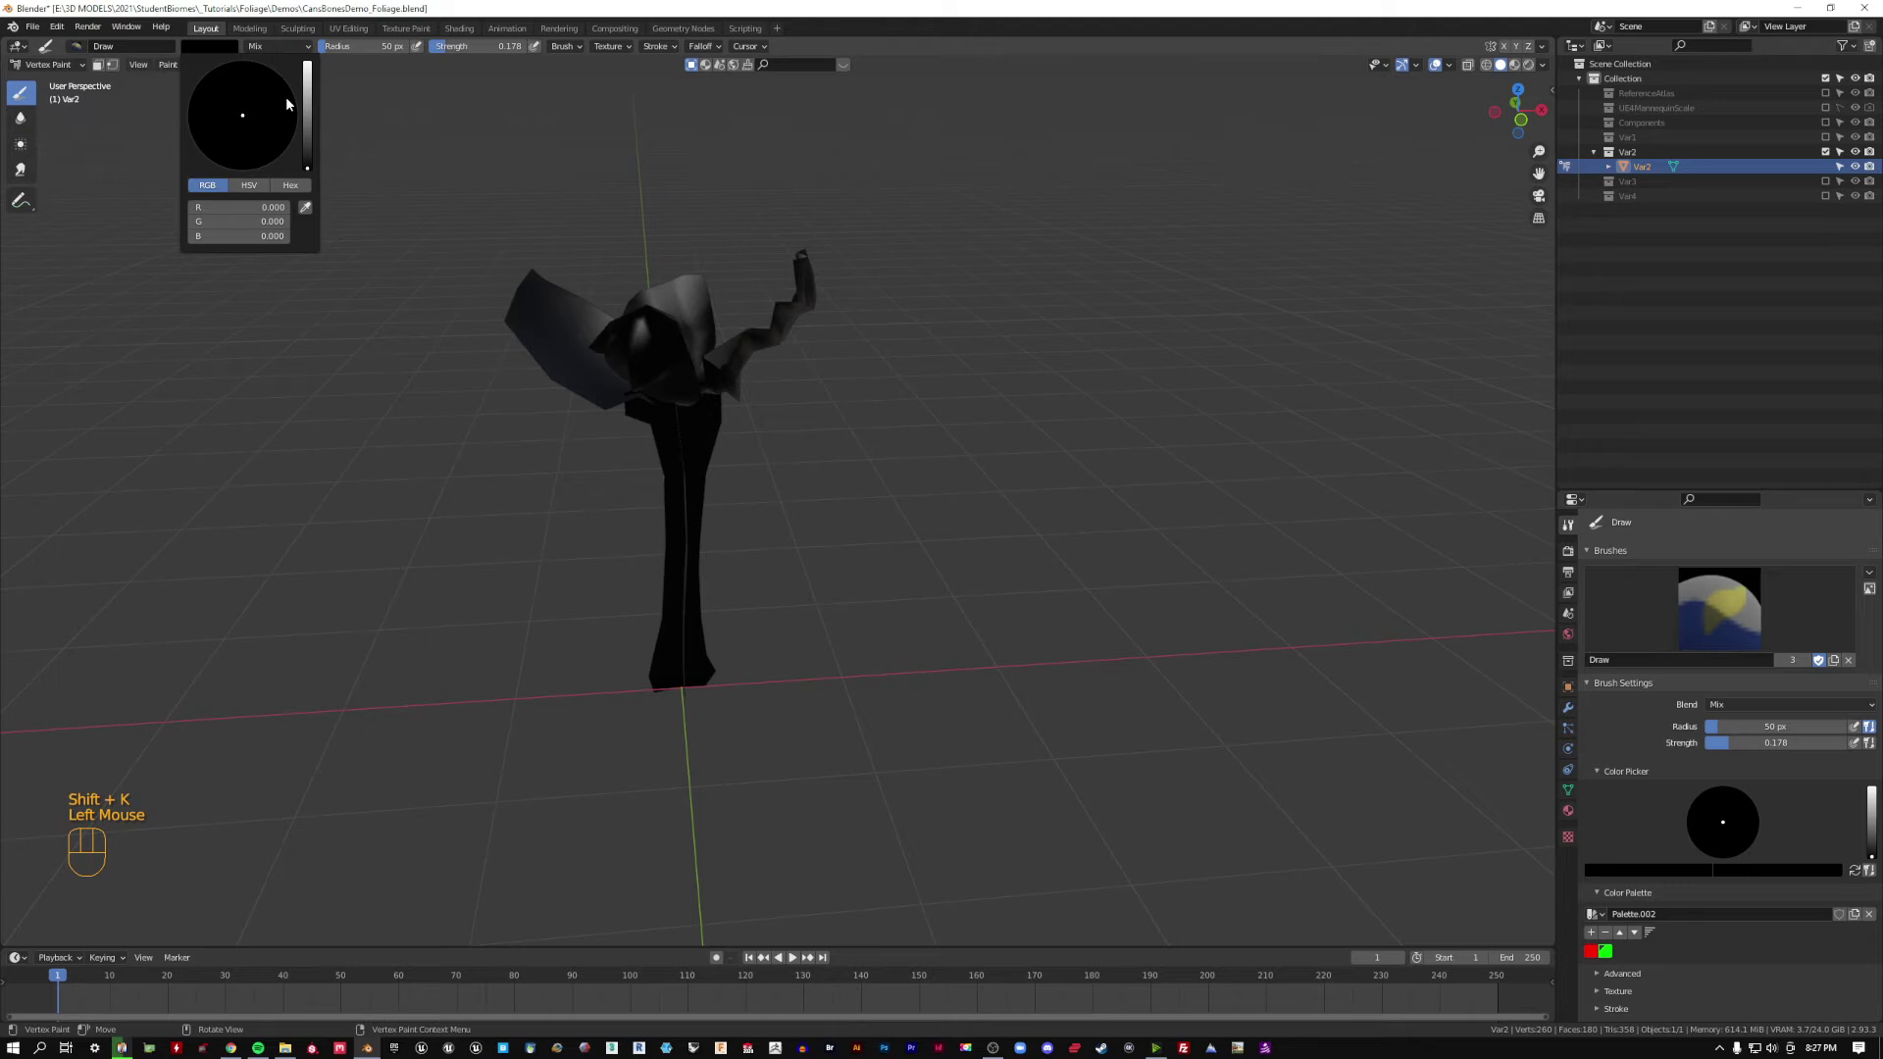
drag(306, 110, 306, 61)
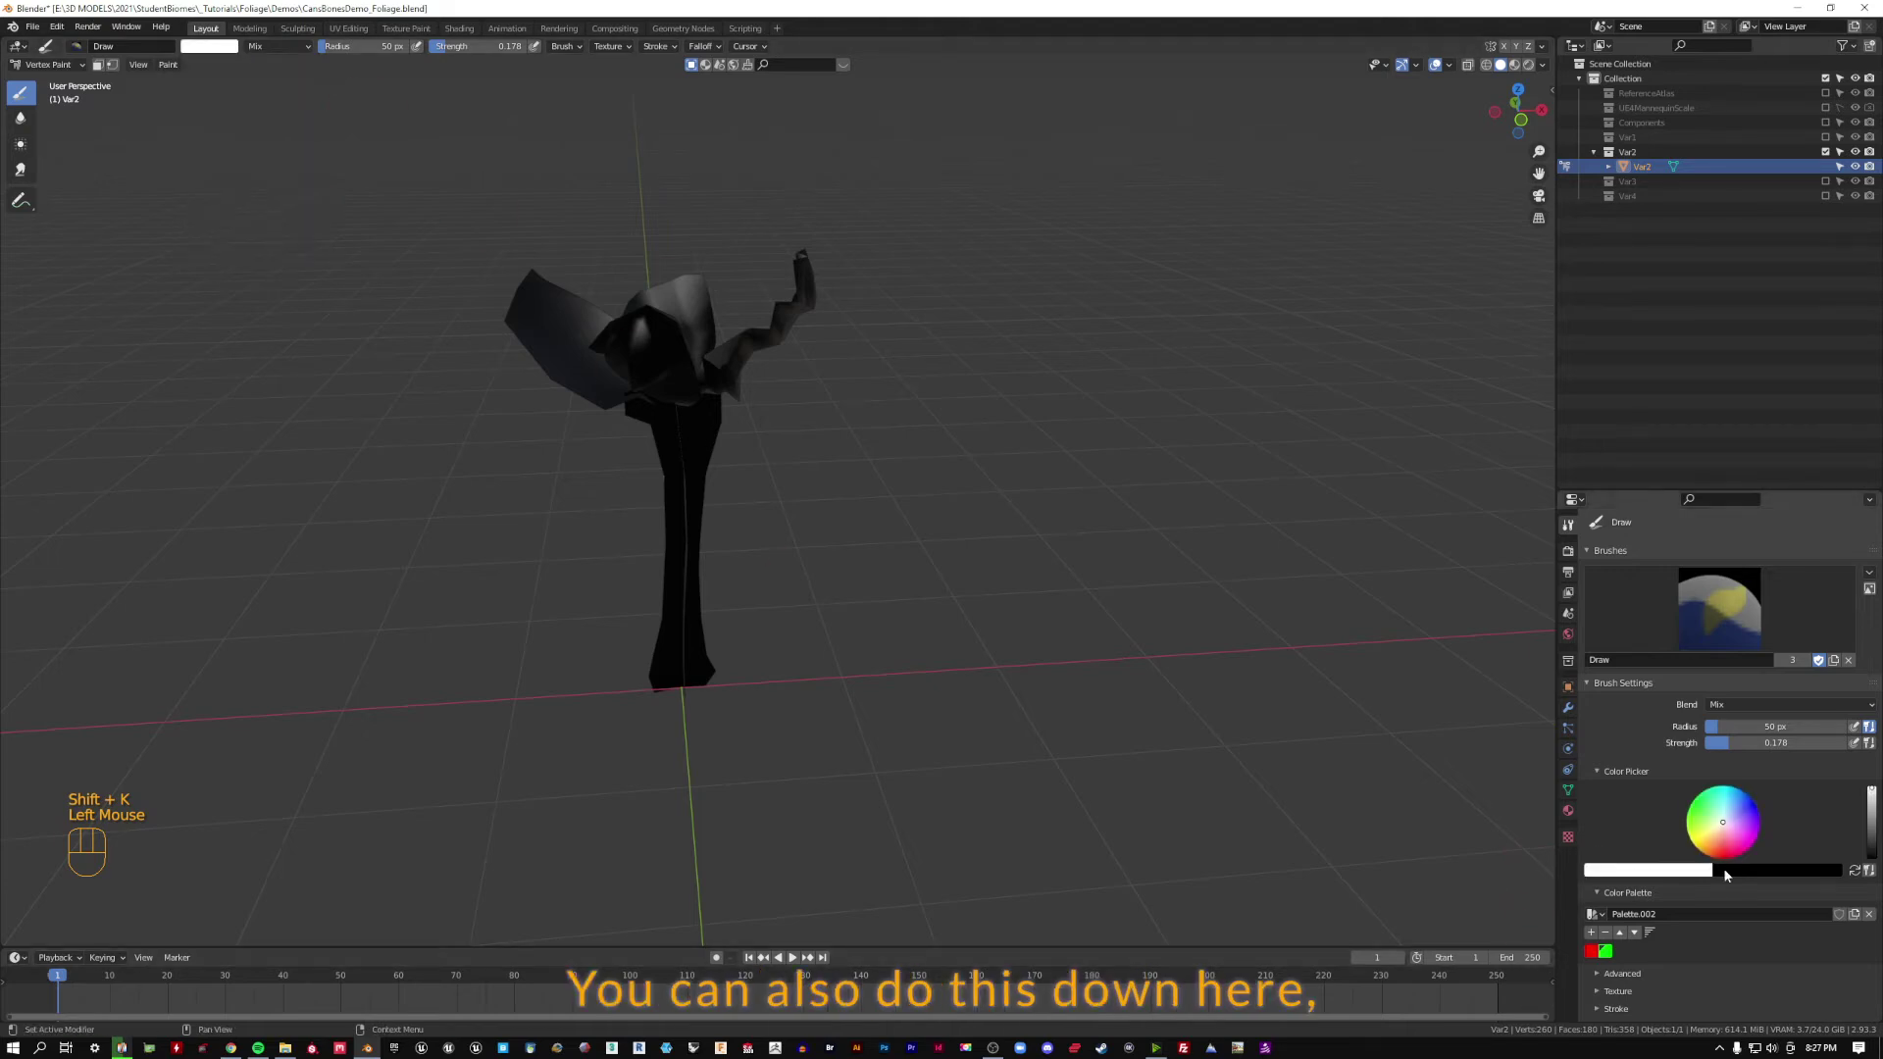
middle_drag(730, 735, 765, 704)
drag(687, 698, 740, 684)
mouse_move(849, 683)
middle_down()
mouse_move(987, 658)
mouse_move(784, 704)
middle_up()
drag(784, 704, 769, 744)
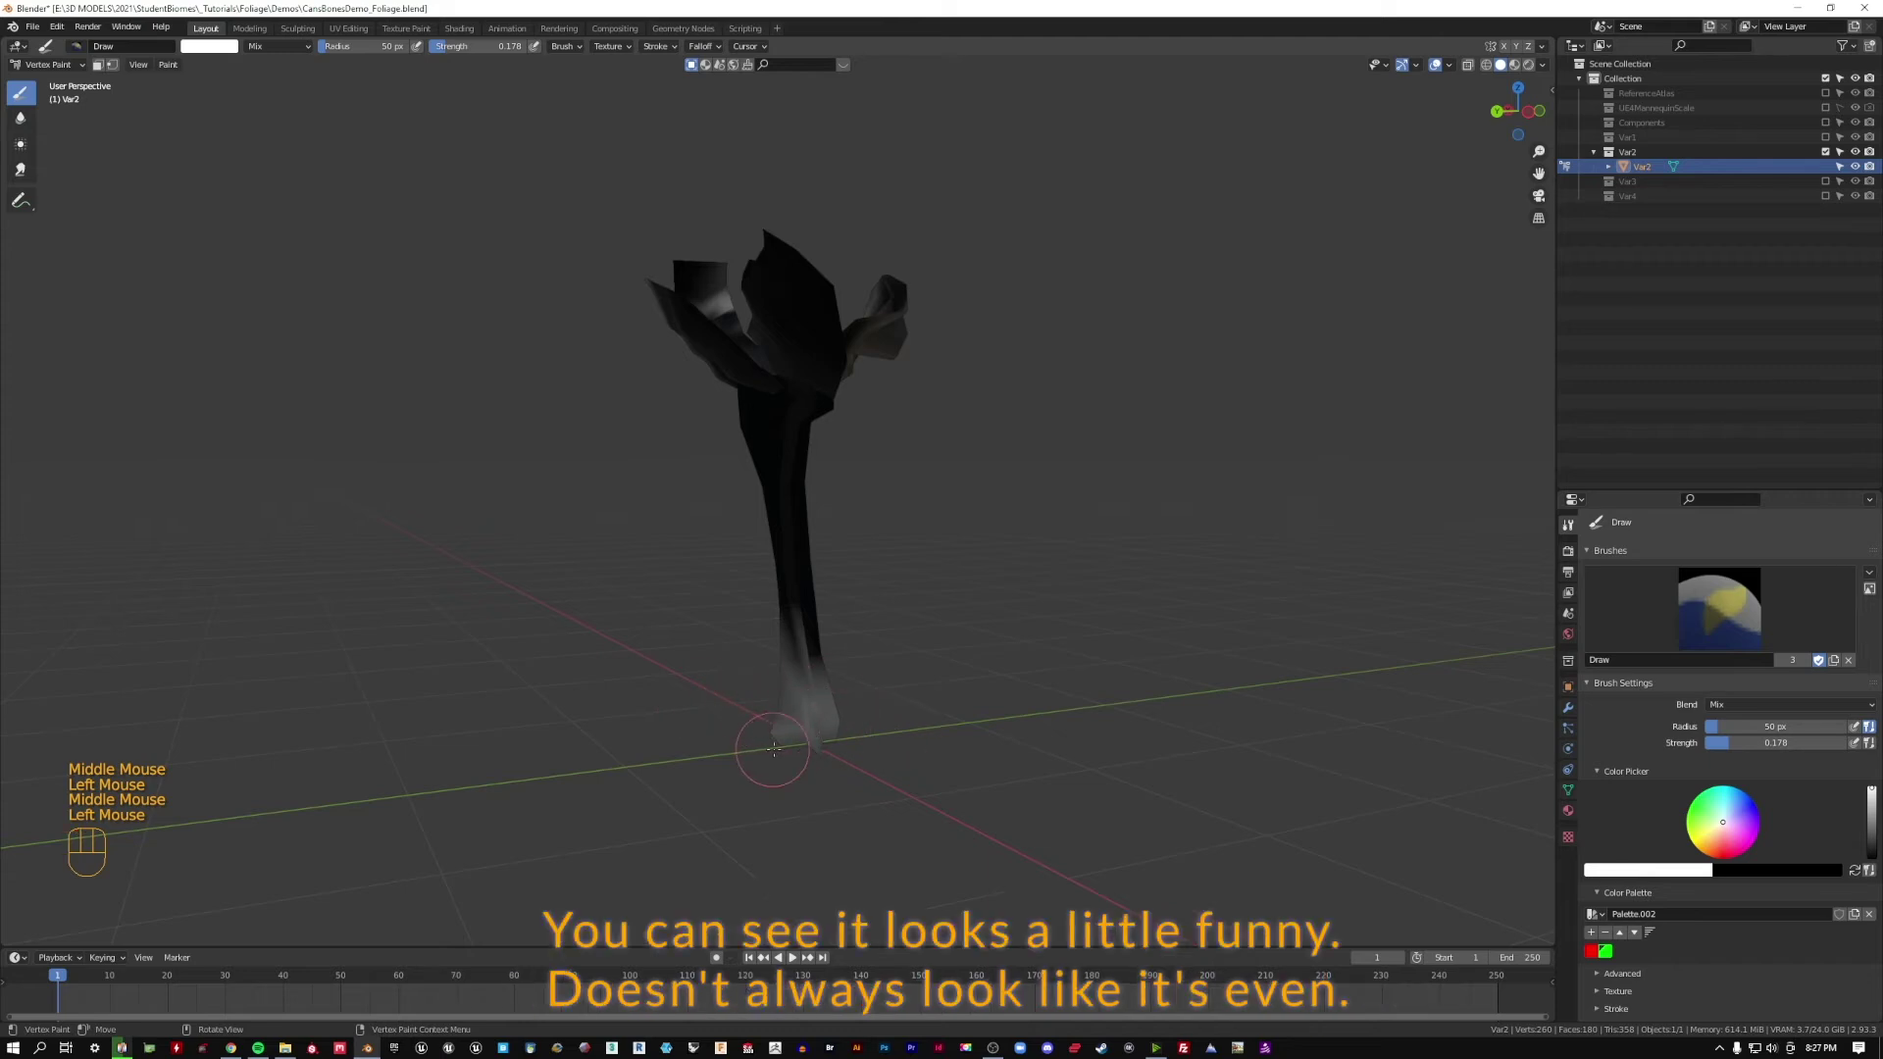
- Paint more white on Var2's lower stem up close, checking in Edit Mode where the vertices lie
scroll(749, 666, up, 3)
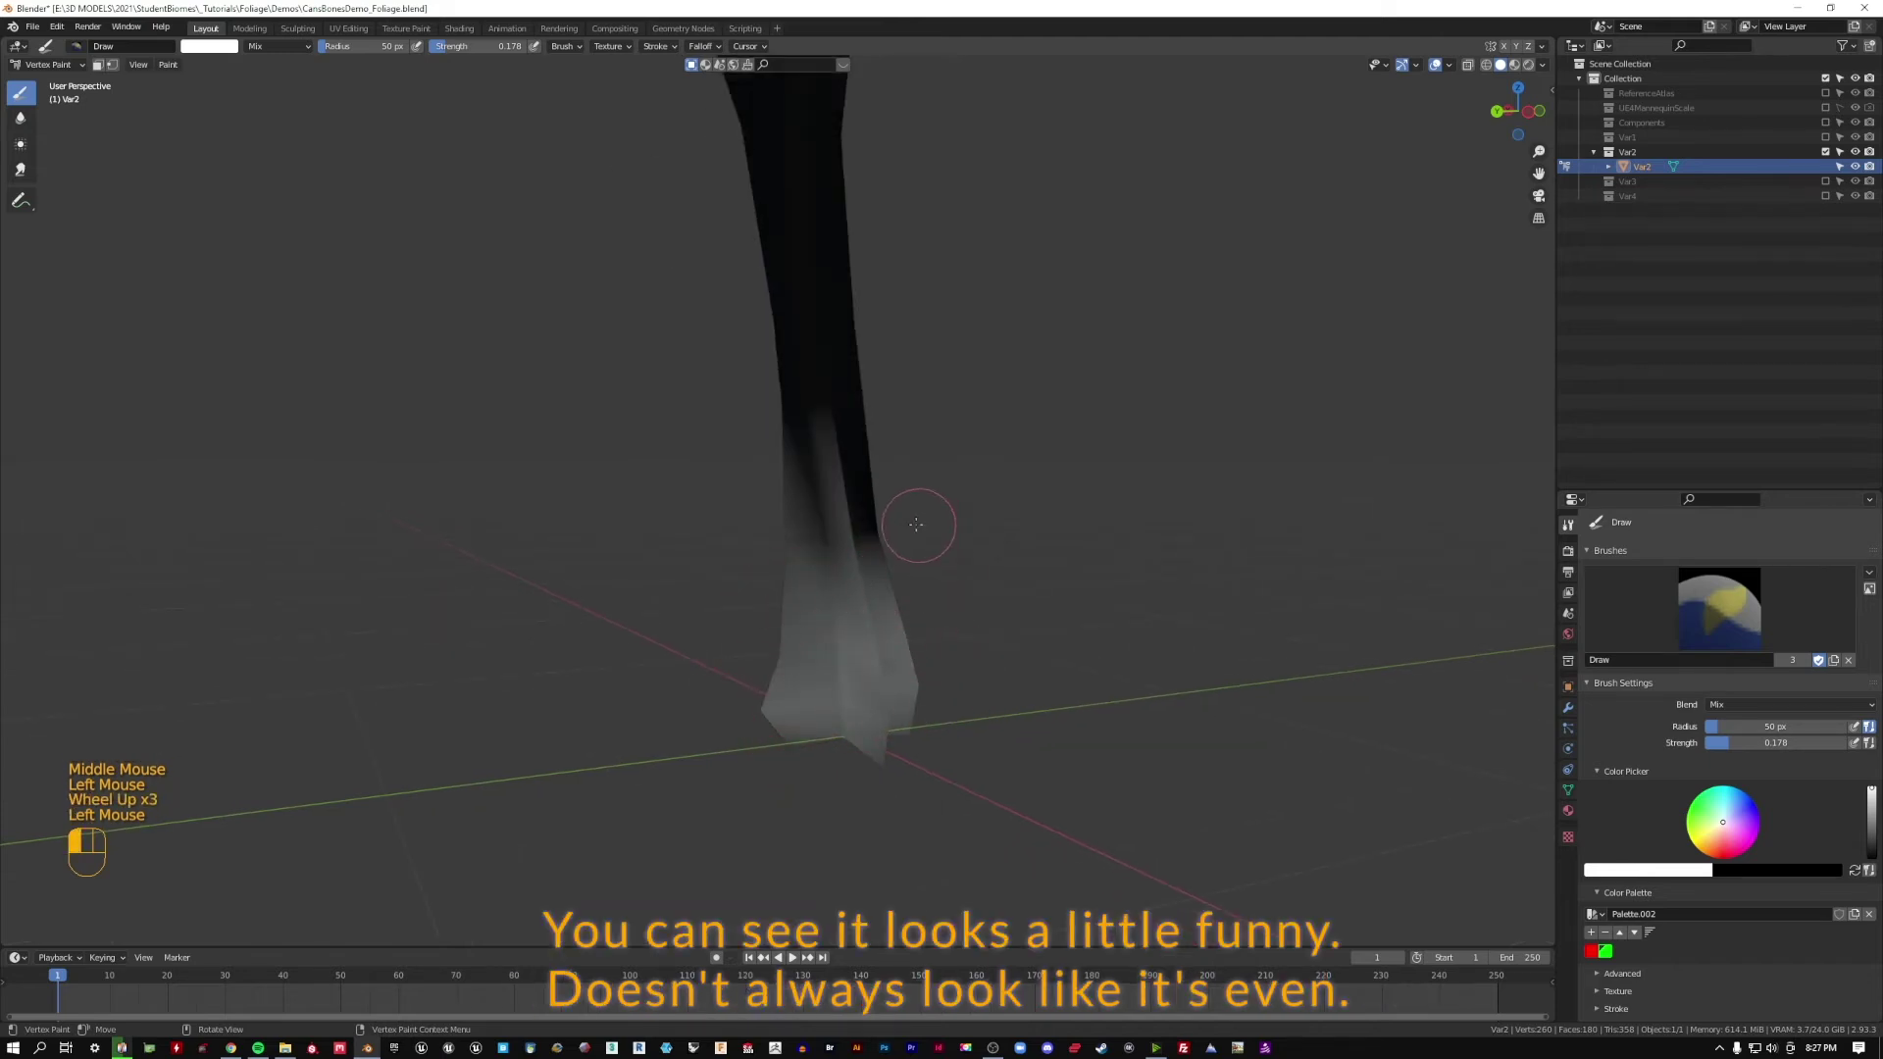
drag(916, 525, 835, 555)
middle_drag(811, 436, 1085, 546)
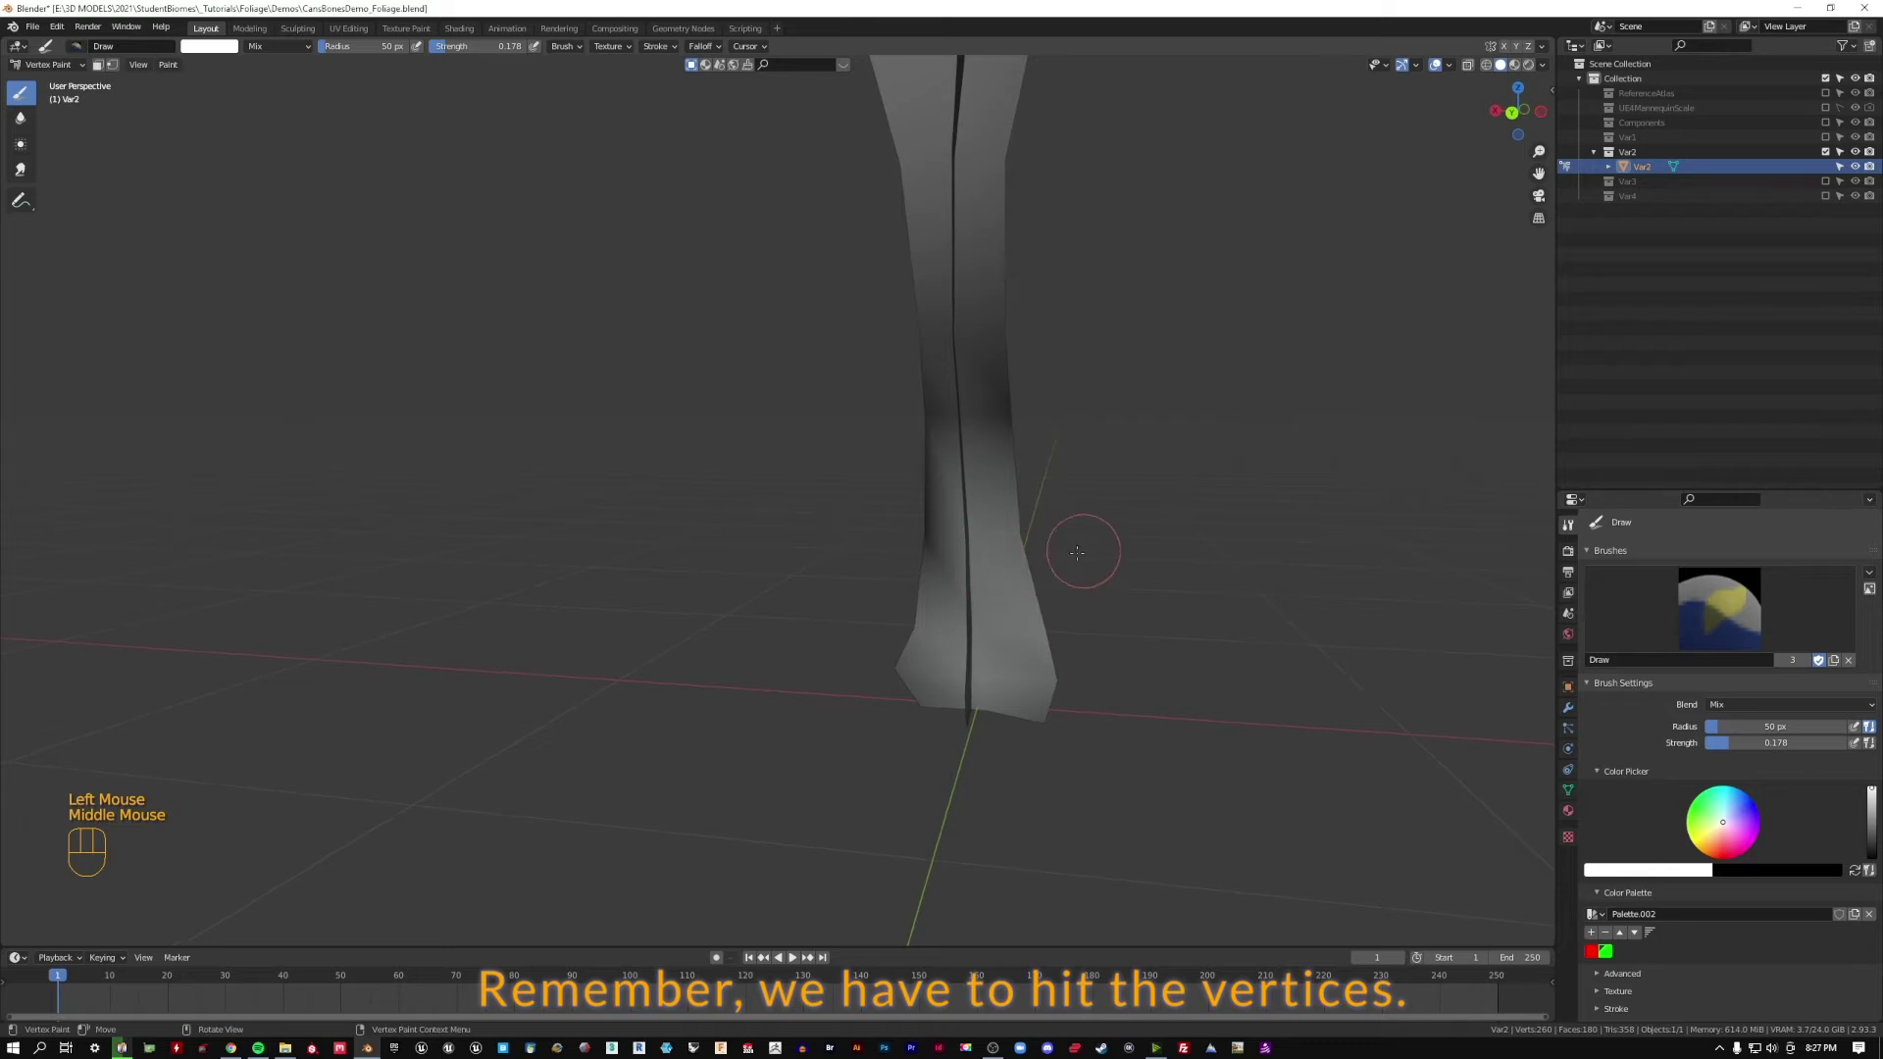
click(891, 491)
key(Tab)
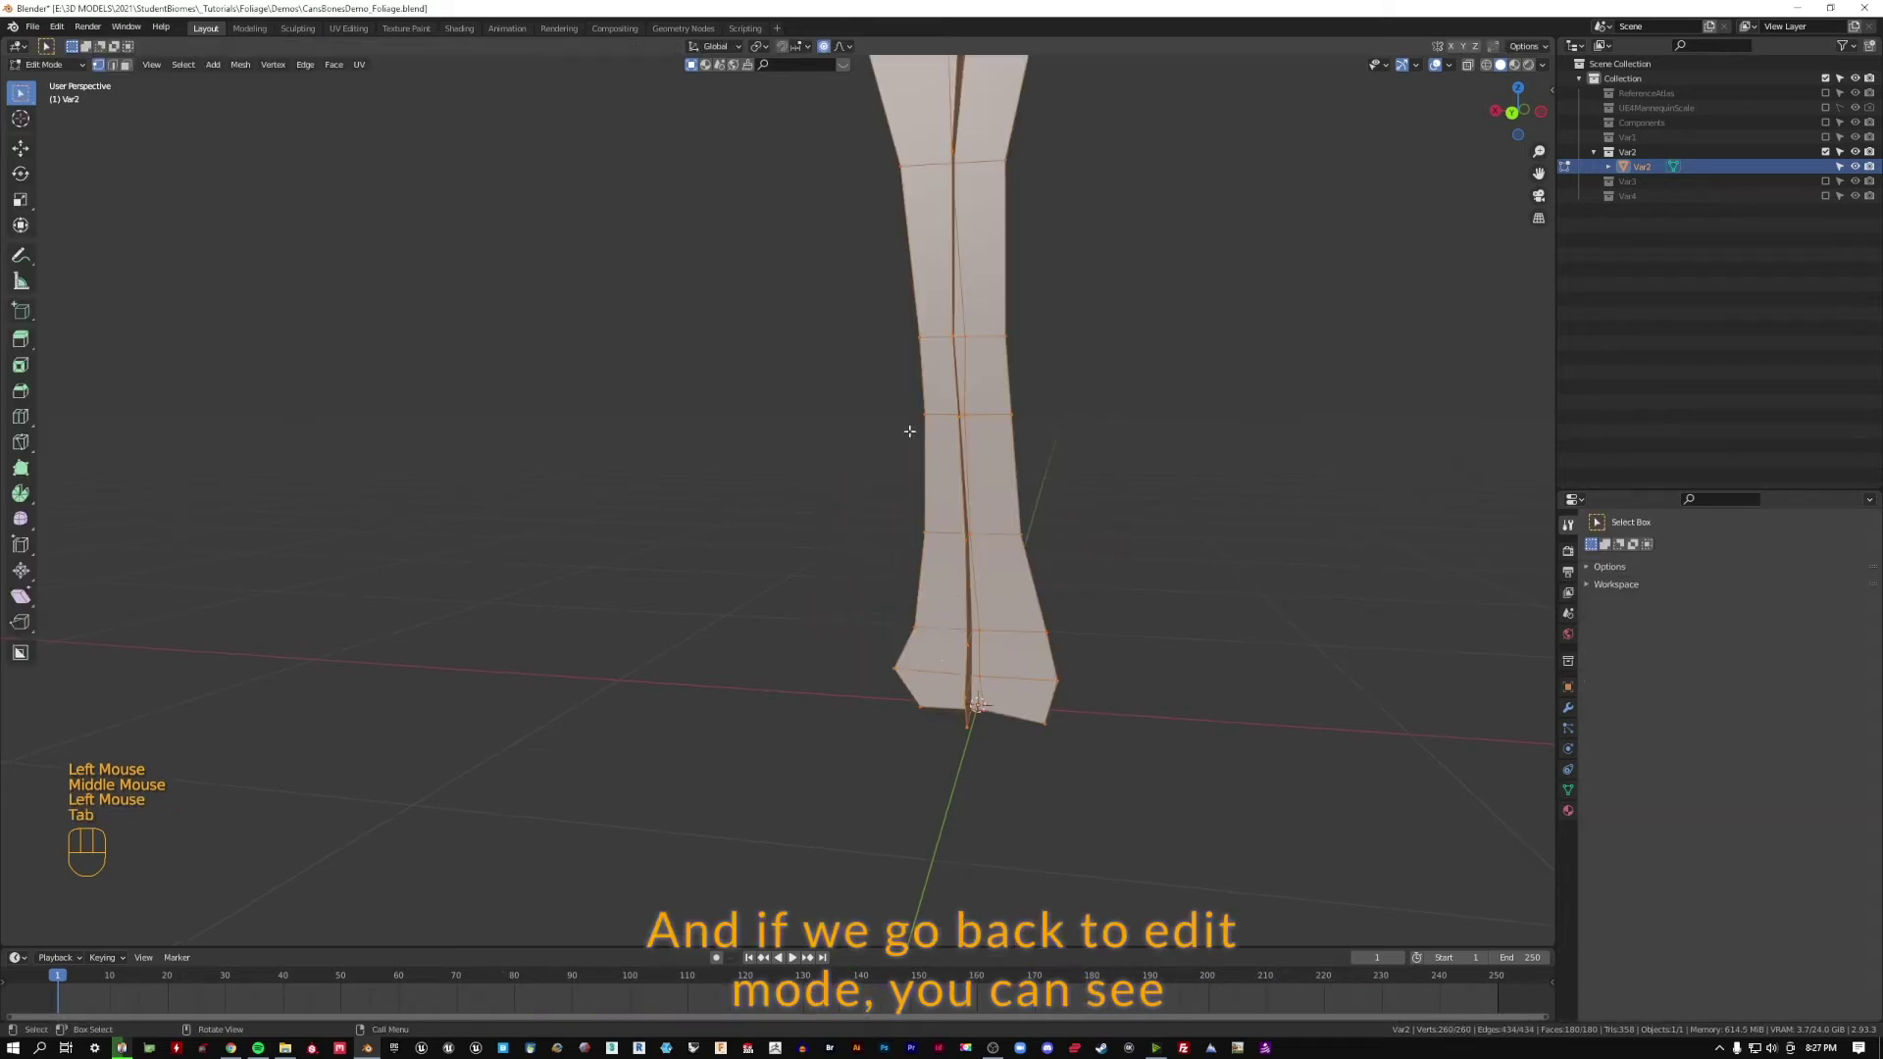
key(Tab)
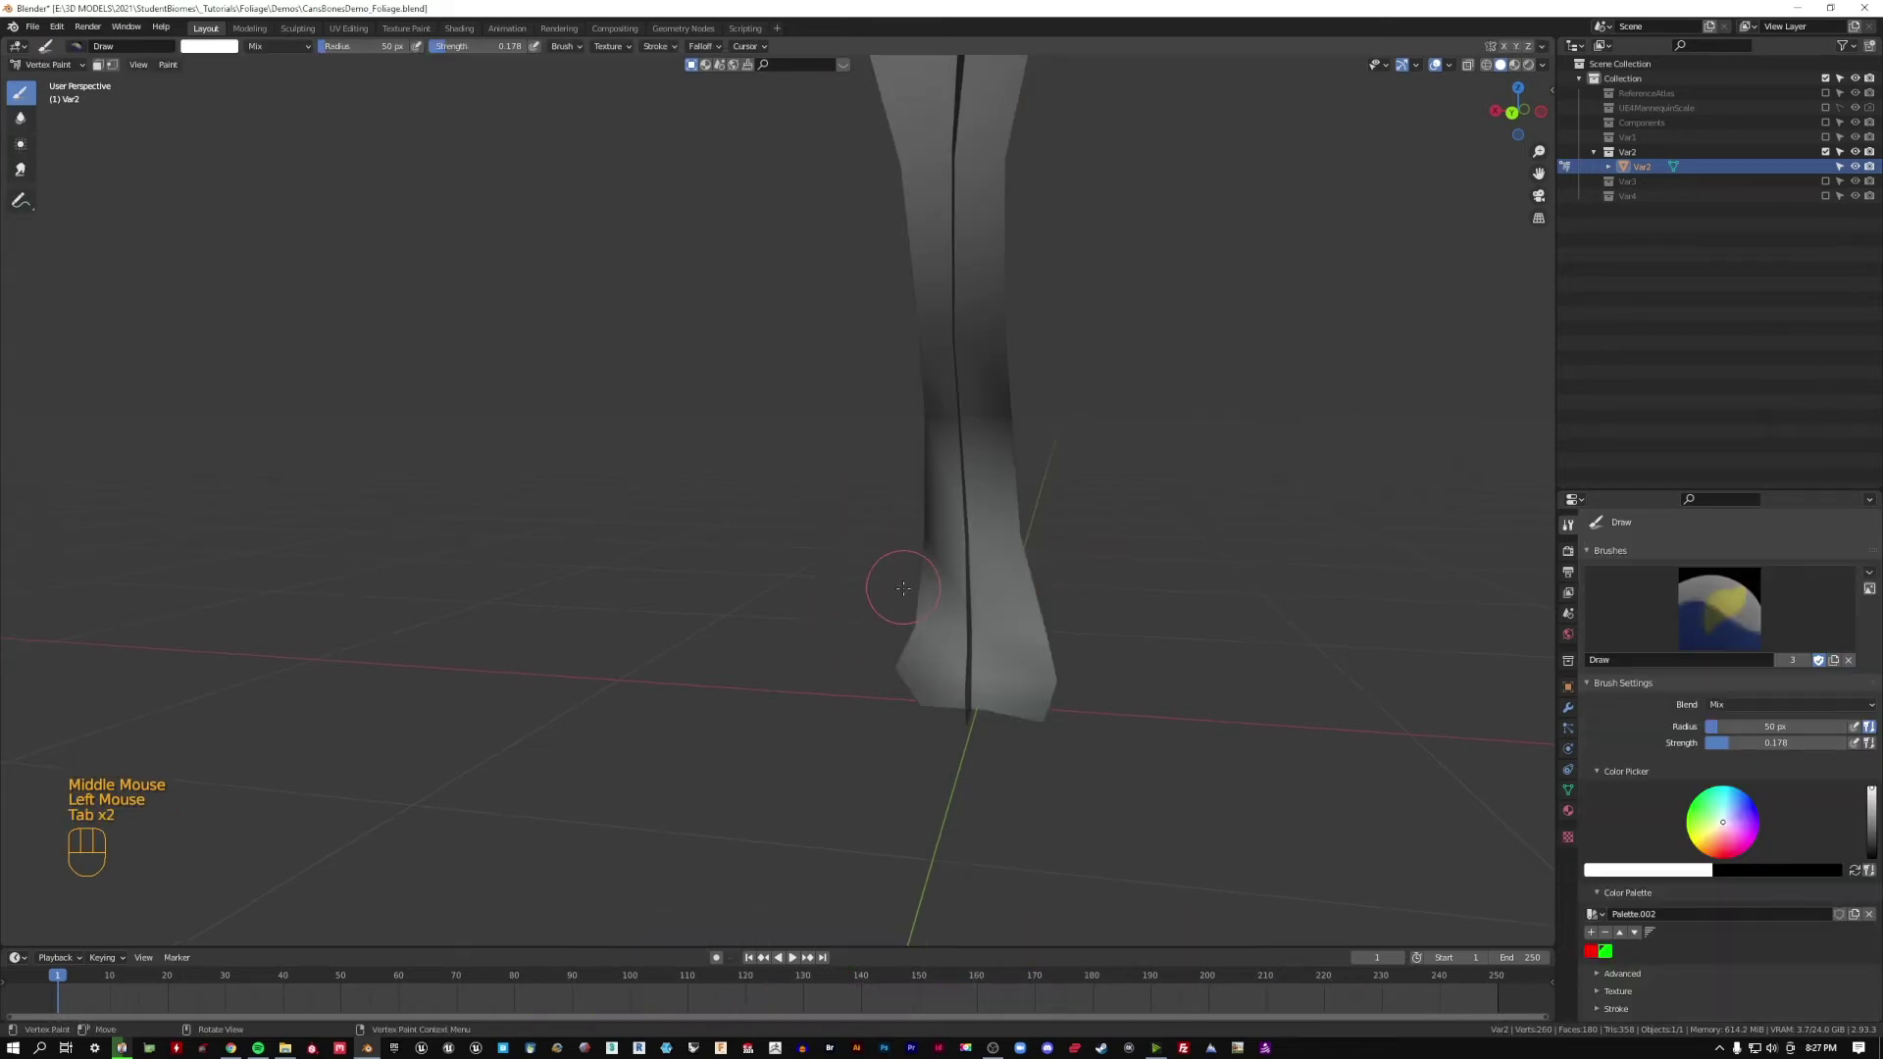
click(892, 568)
key(Tab)
key(Tab)
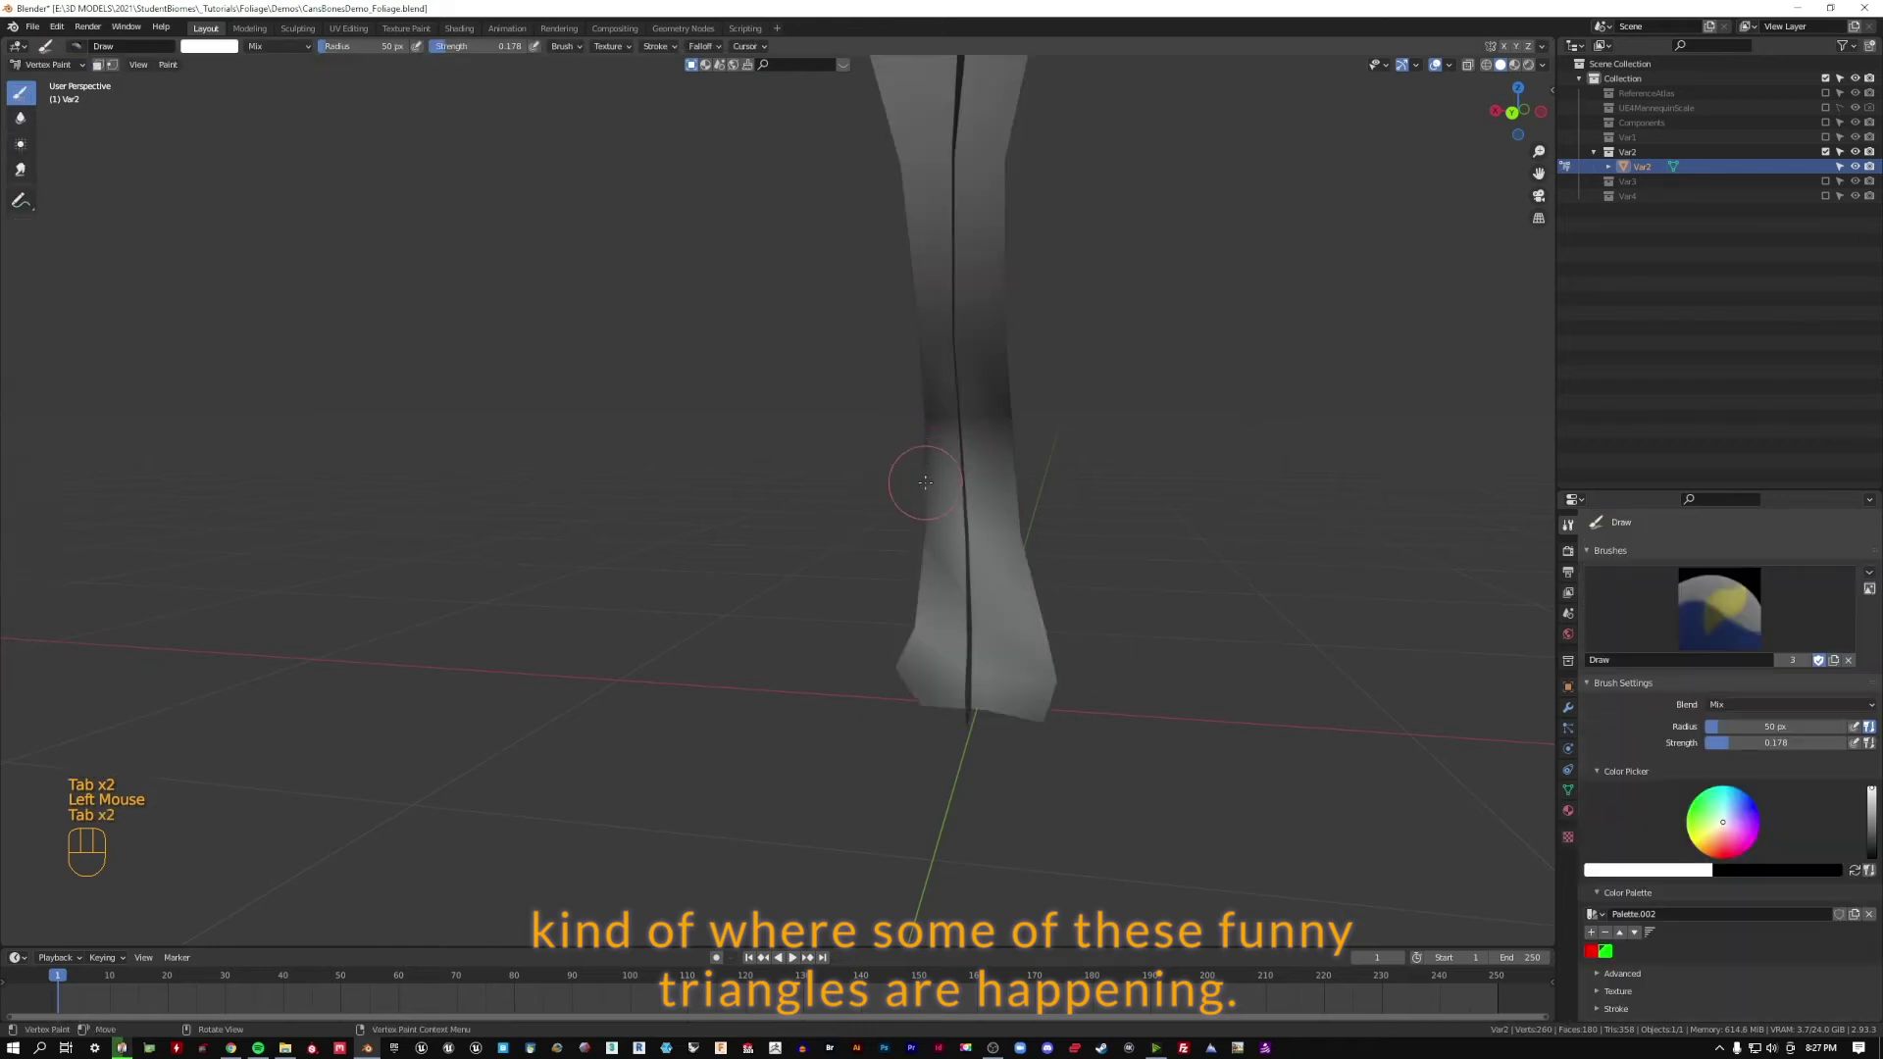
- Brush white over the uneven vertices of Var2's lower stem from different angles to smooth the fade
drag(917, 478, 937, 404)
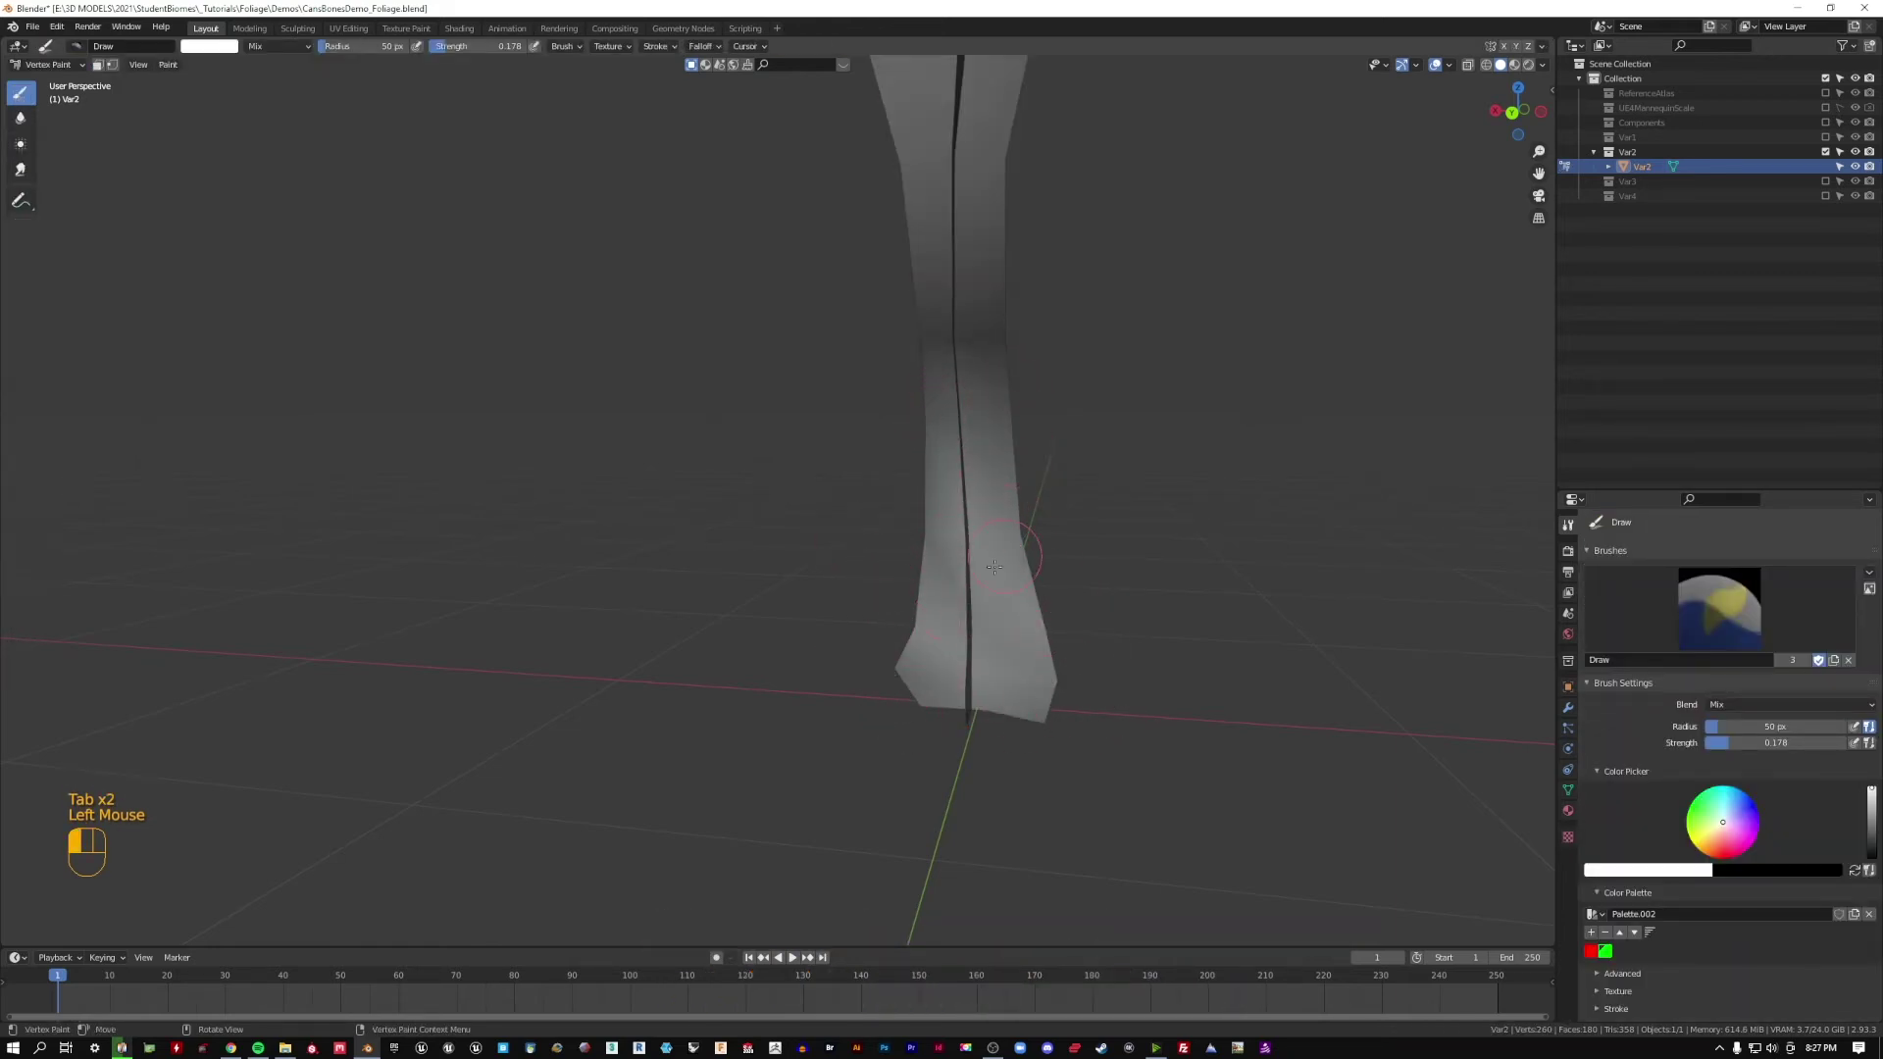
middle_drag(935, 575, 958, 474)
click(958, 474)
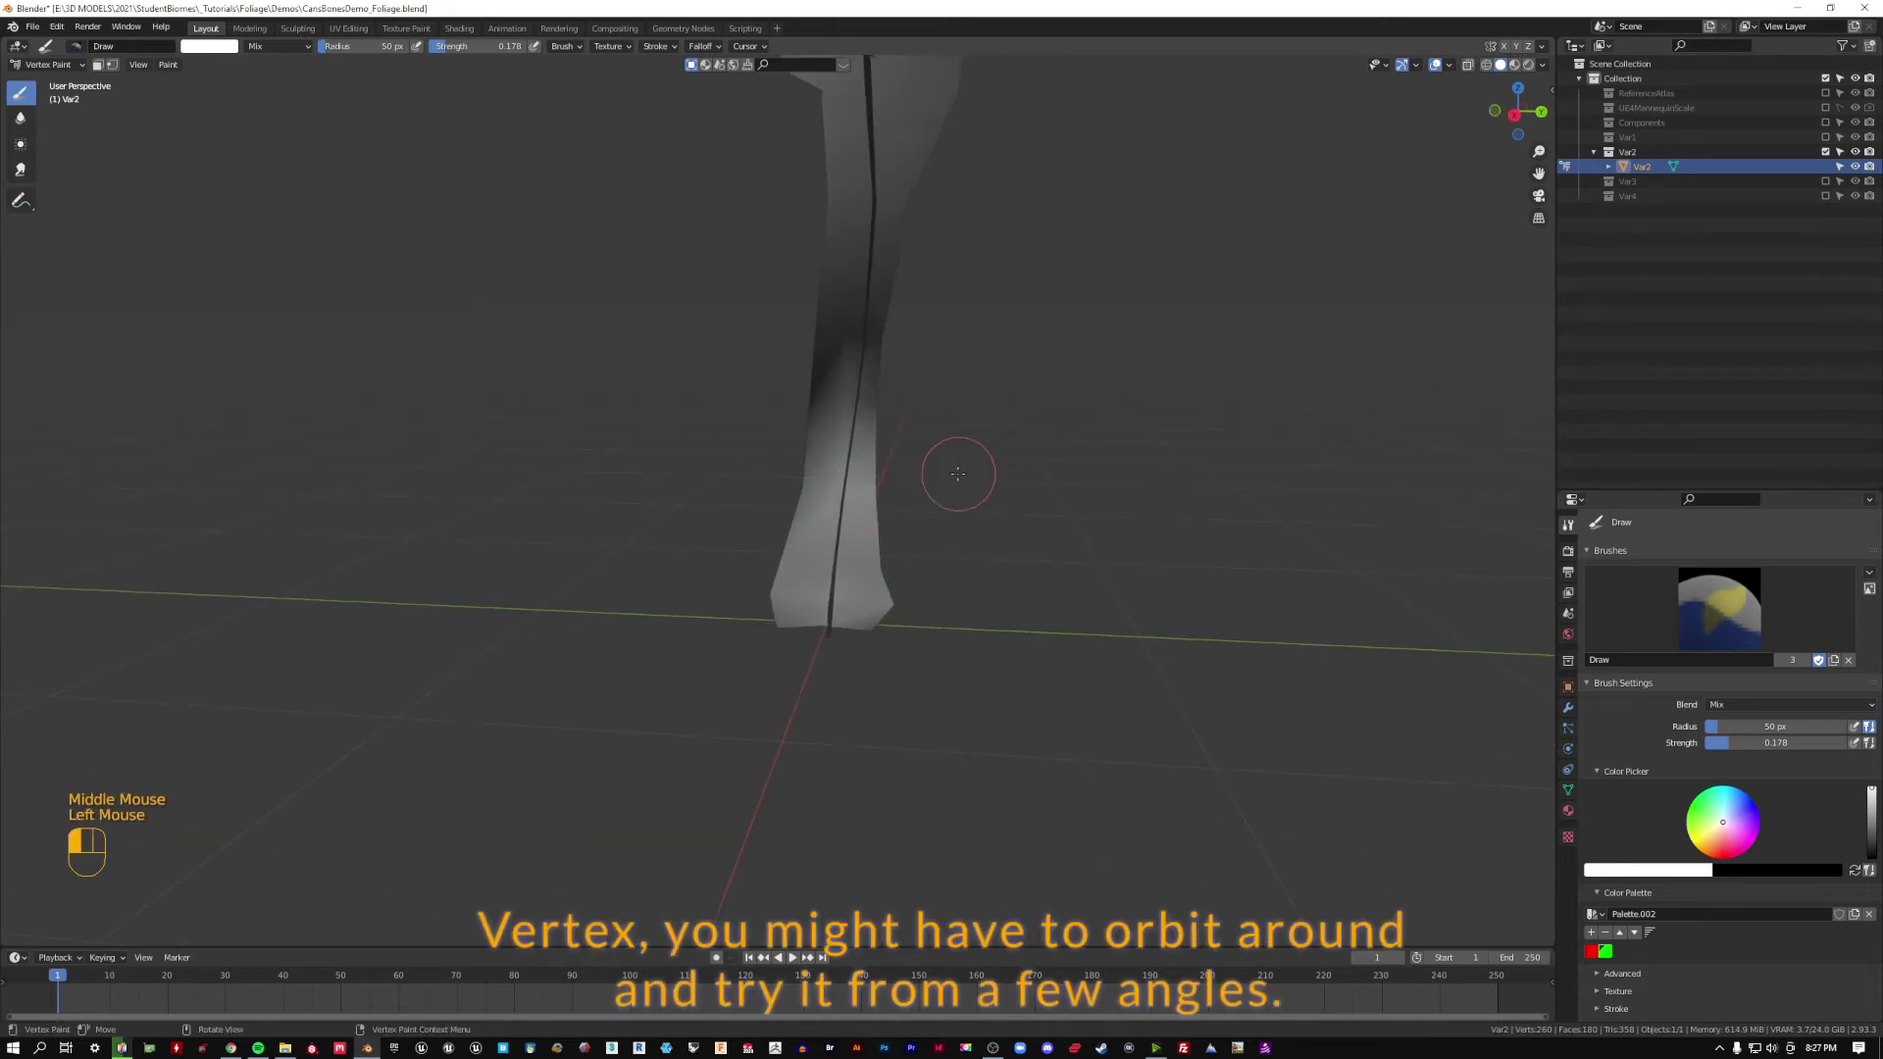
drag(764, 469, 829, 405)
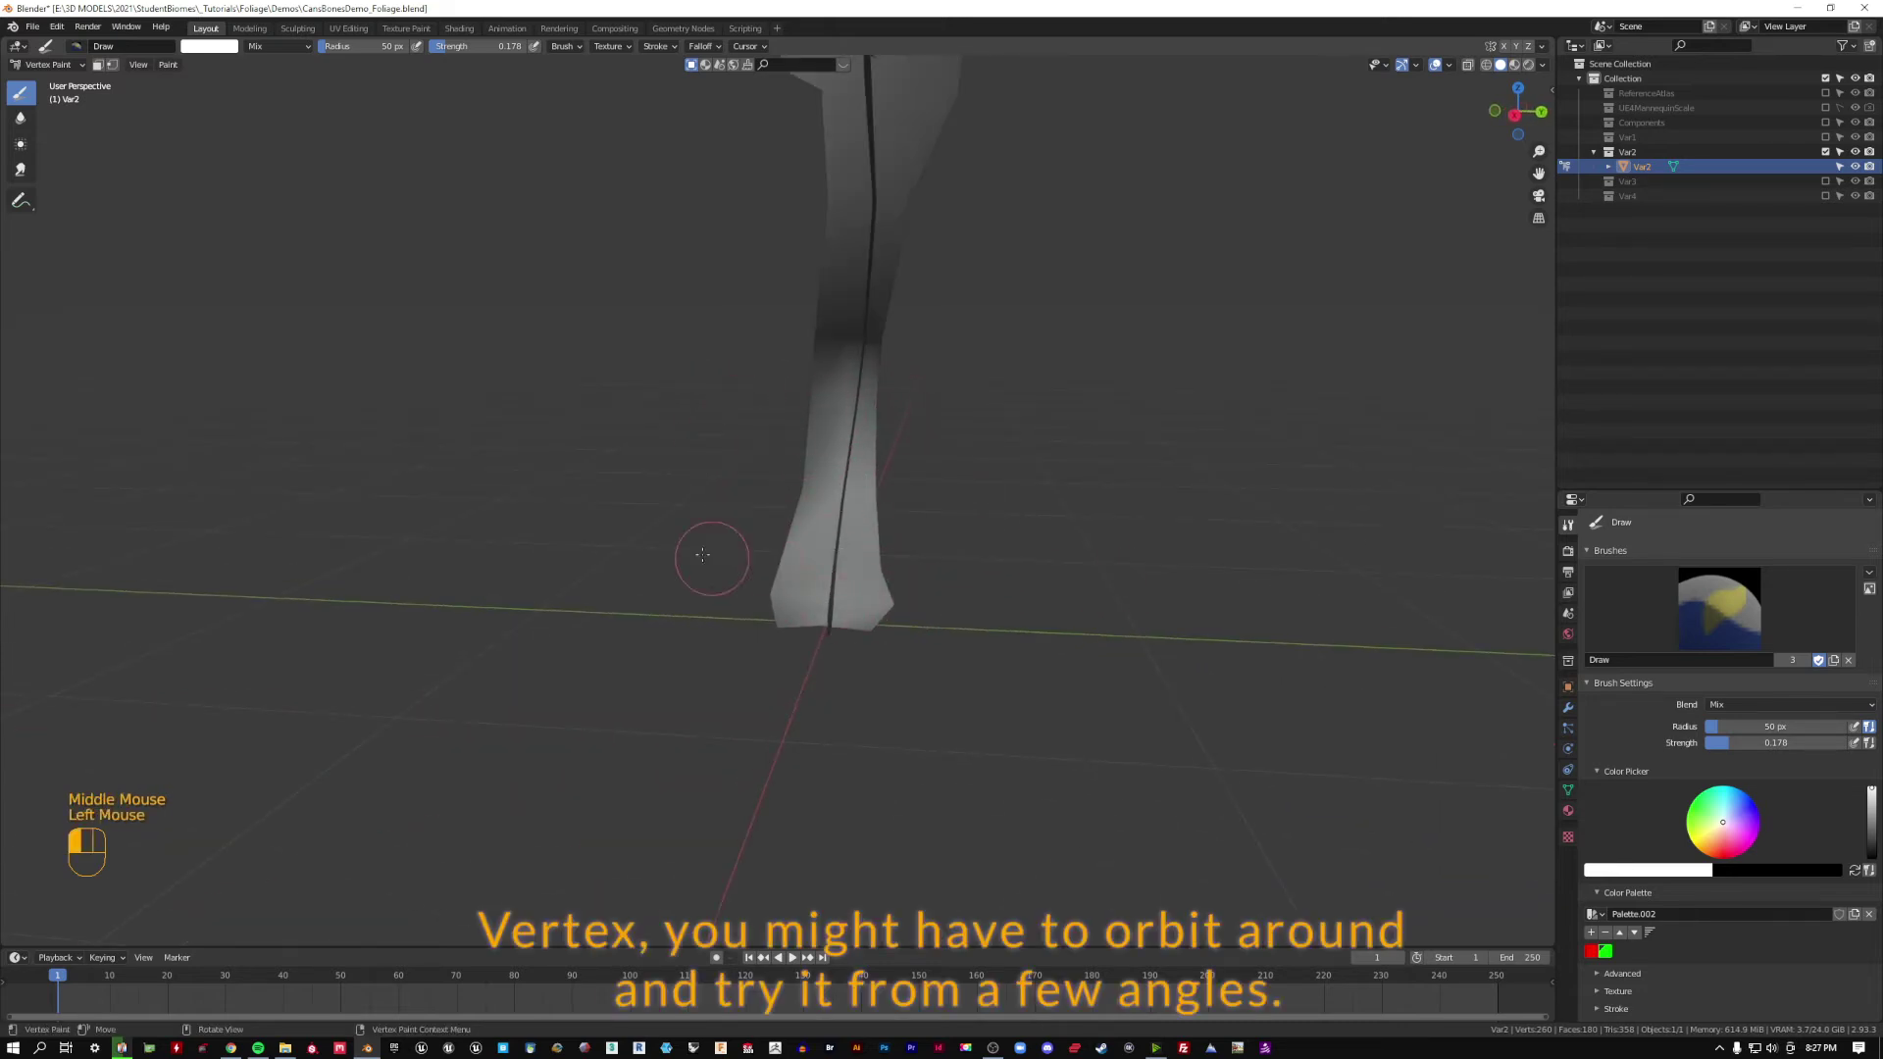
- Raise the brush strength to 1.000 and paint the very bottom of Var2's stem solid white from all sides
shift+middle_drag(702, 556, 626, 697)
drag(456, 46, 535, 46)
drag(863, 791, 704, 740)
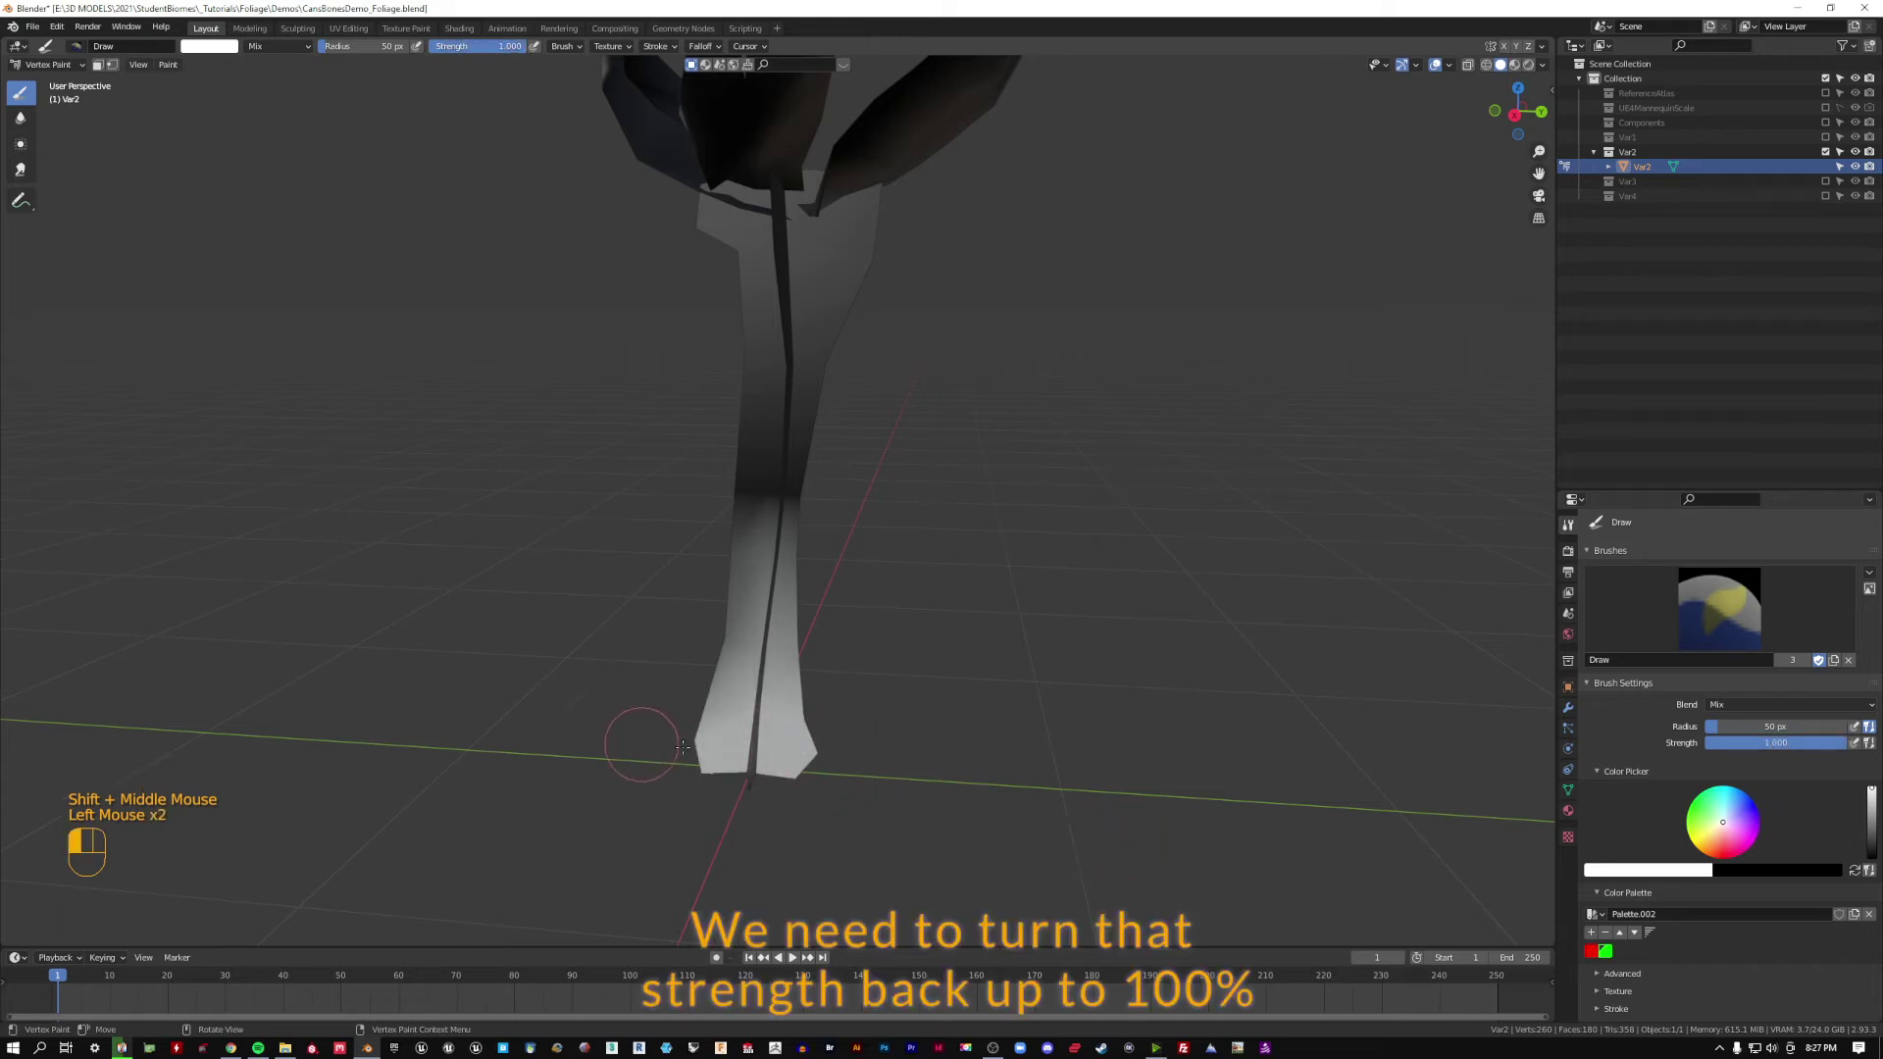
middle_drag(741, 728, 916, 736)
mouse_move(608, 775)
mouse_down()
mouse_move(475, 840)
mouse_move(550, 853)
mouse_up()
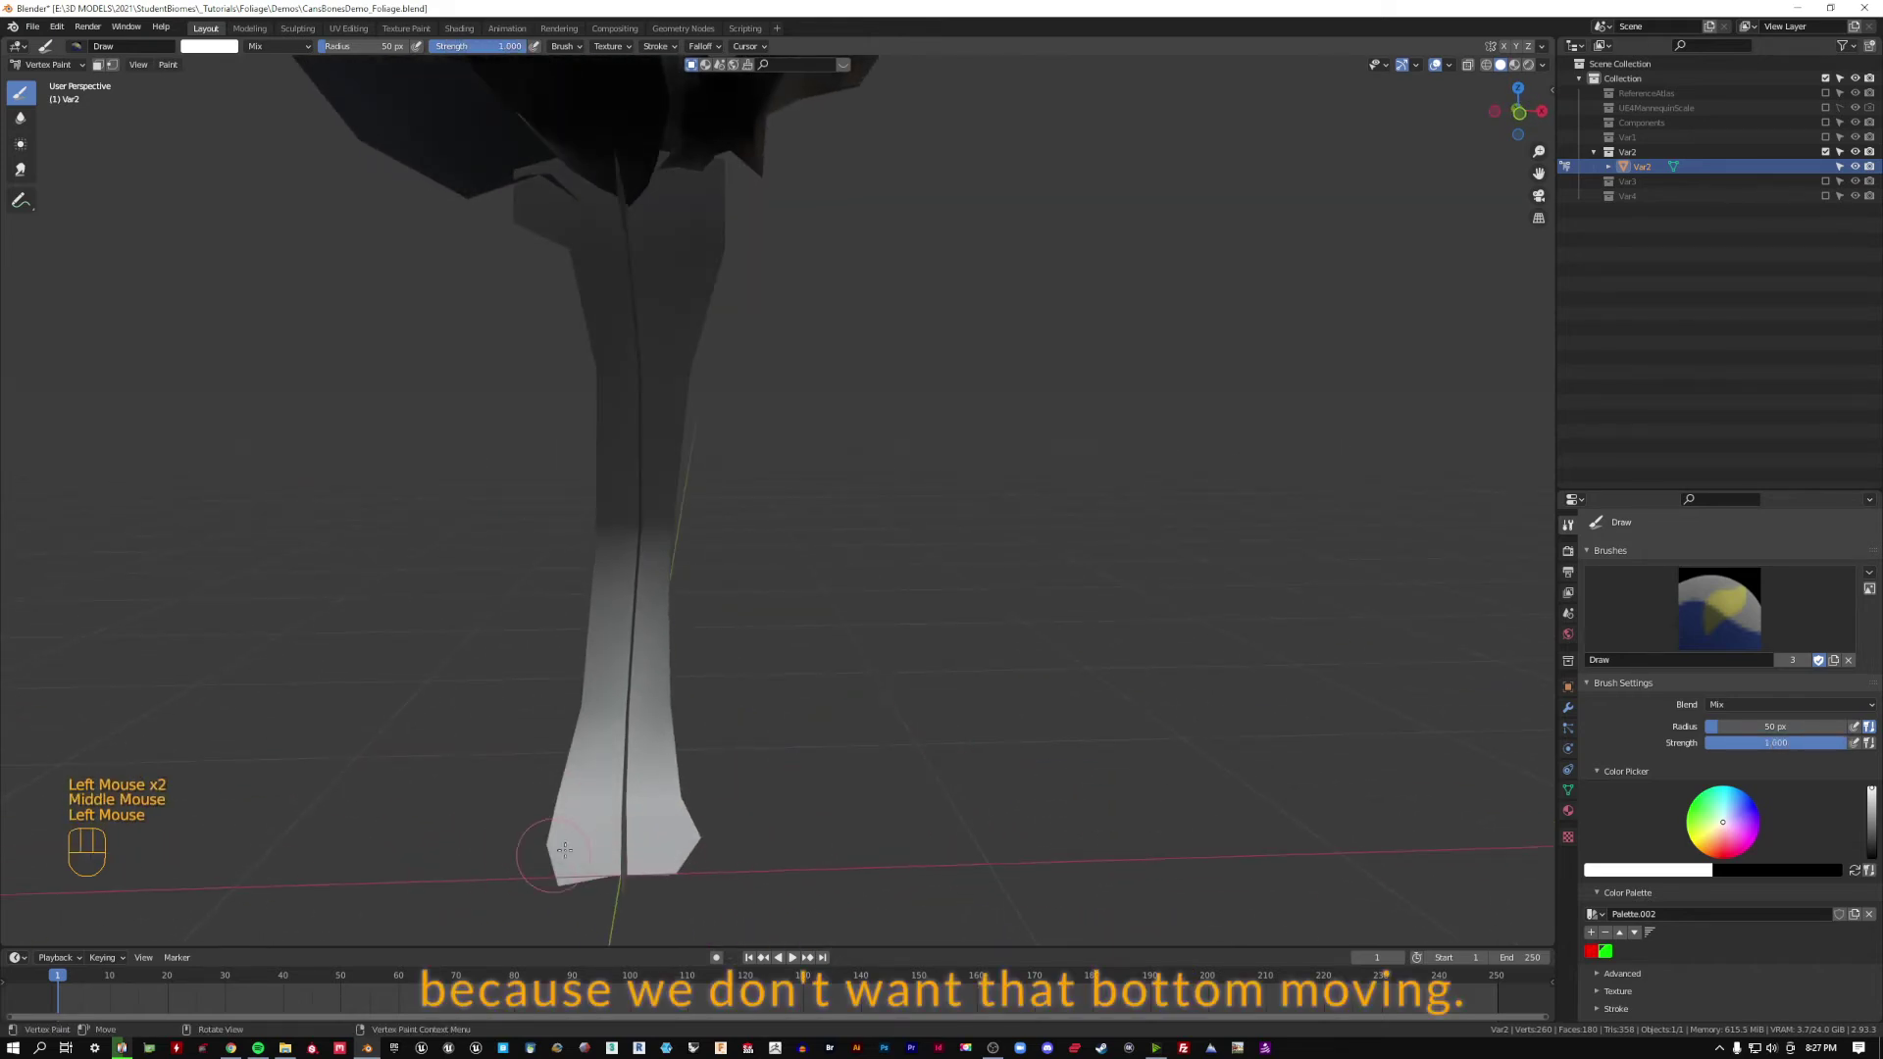
mouse_move(551, 853)
middle_down()
mouse_move(699, 745)
mouse_move(887, 871)
middle_up()
click(887, 871)
drag(752, 856, 708, 853)
middle_drag(708, 854, 966, 835)
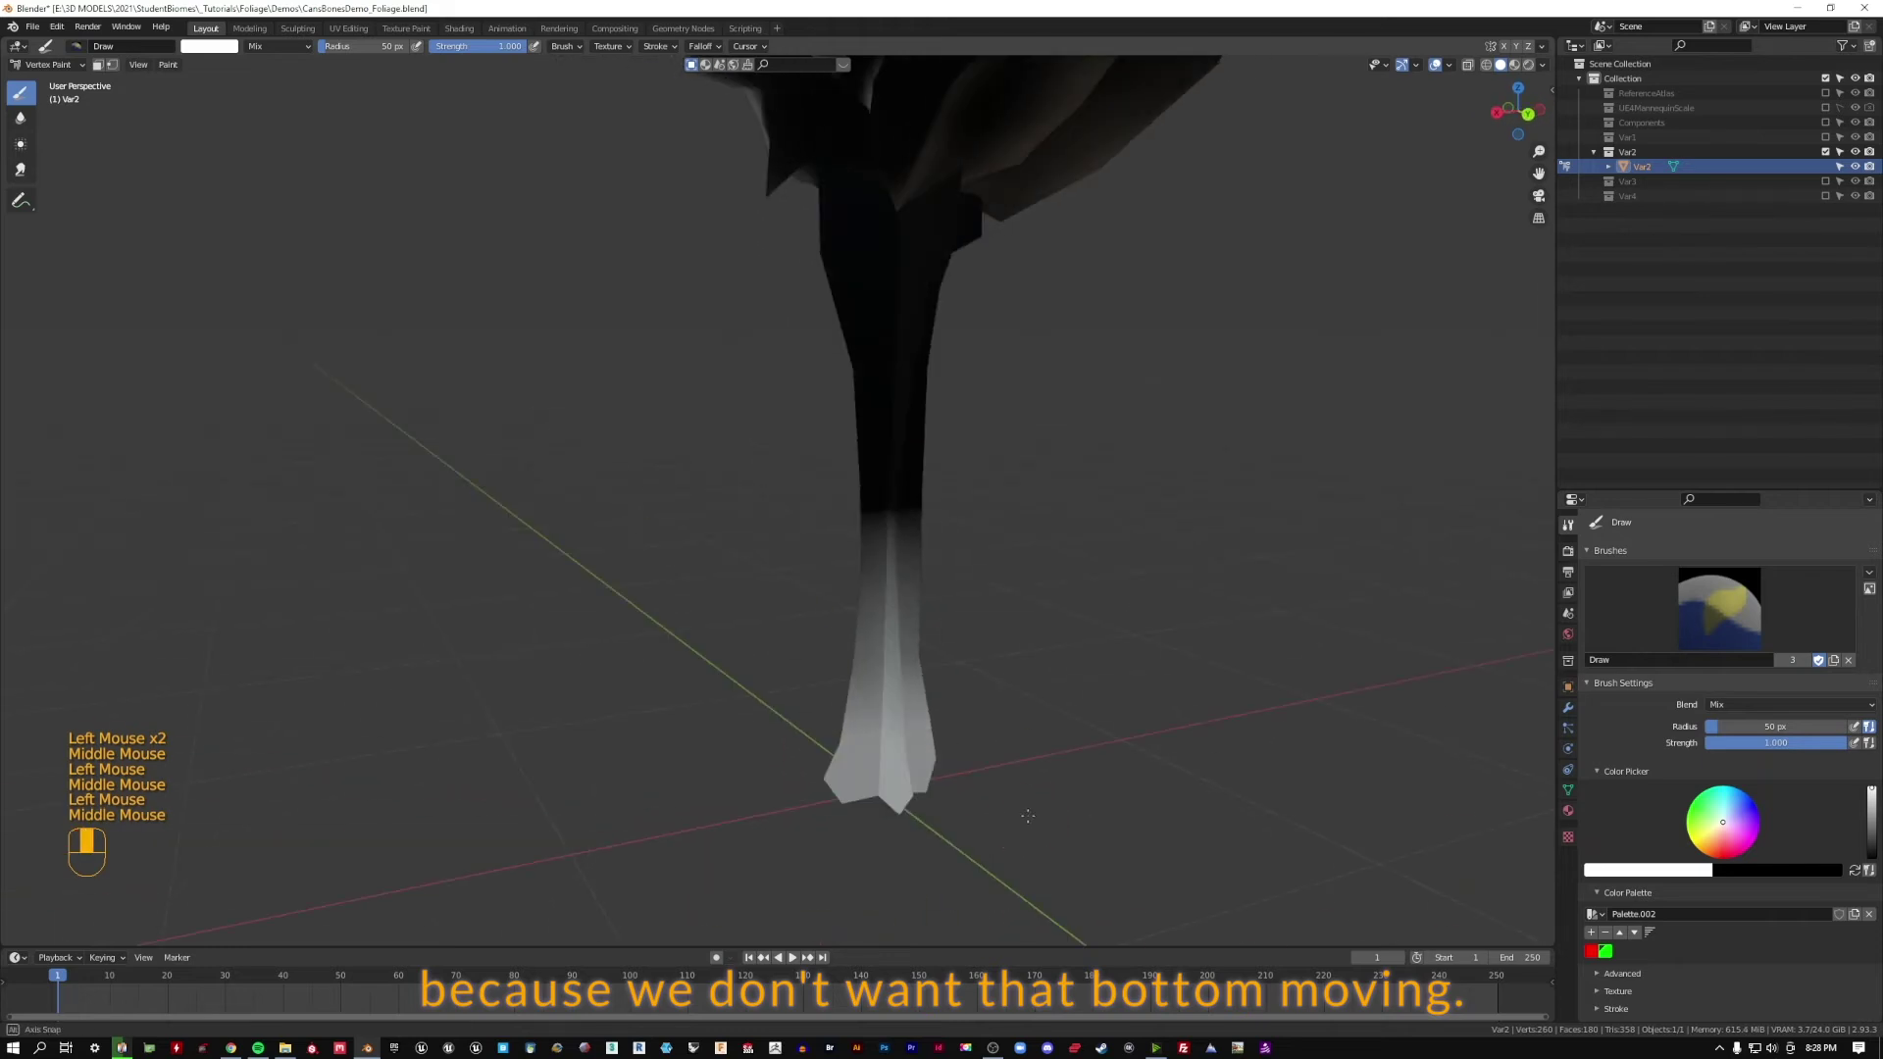
mouse_move(834, 833)
mouse_down()
mouse_move(727, 799)
mouse_move(839, 759)
mouse_up()
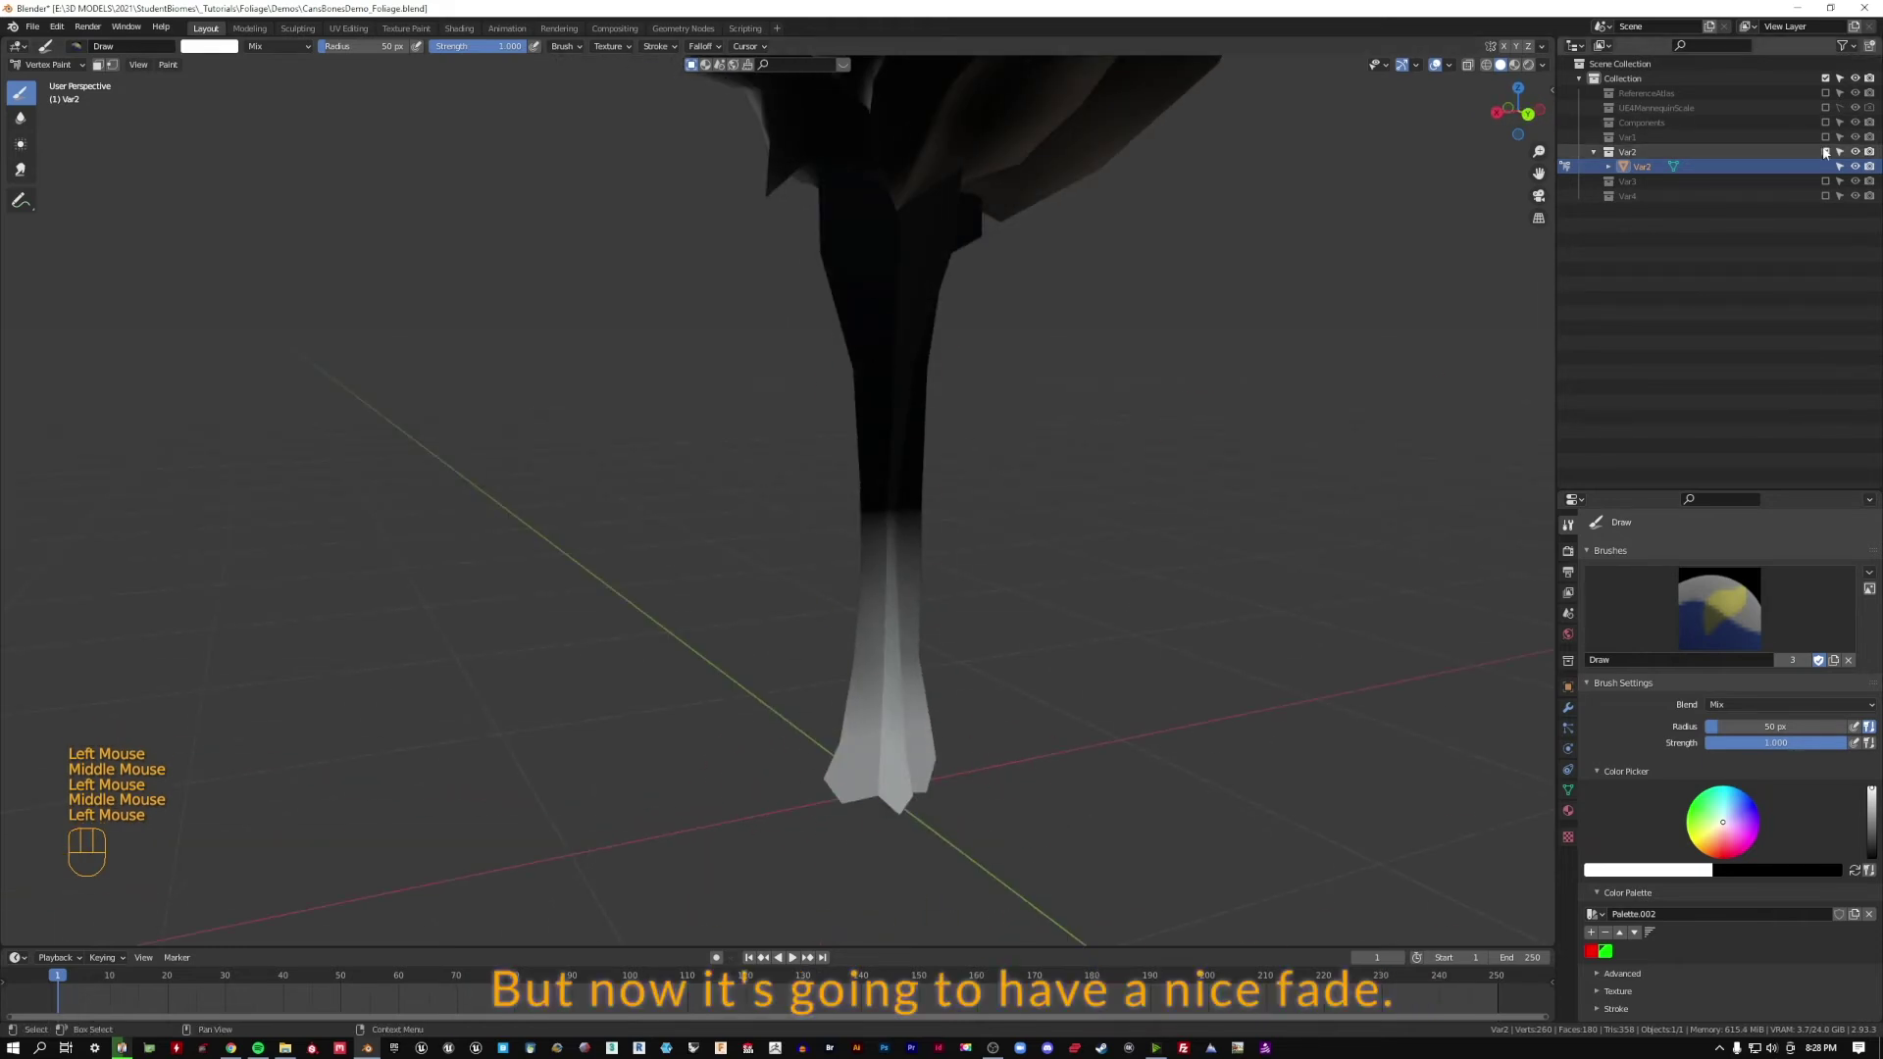
- Leave Vertex Paint for Object Mode, then disable the Var2 collection and enable the Var3 collection
click(49, 65)
click(49, 82)
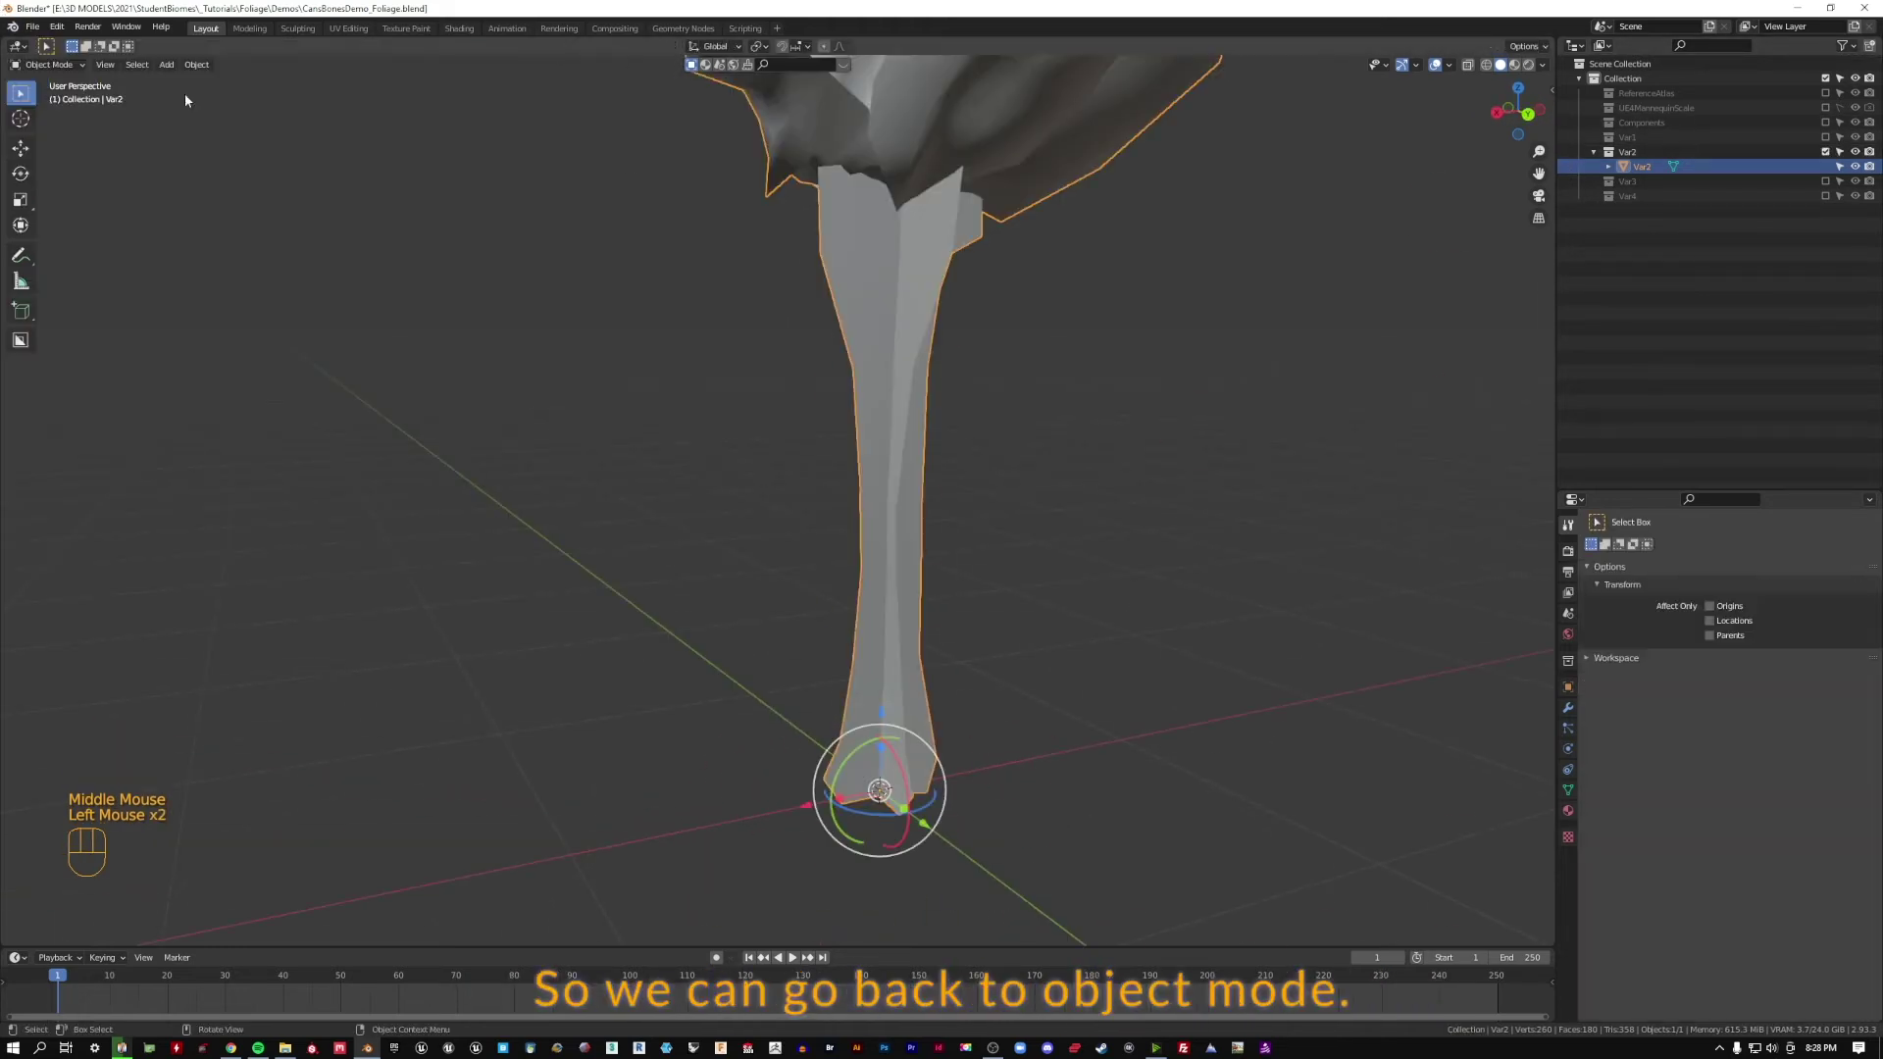
click(1825, 152)
click(1825, 167)
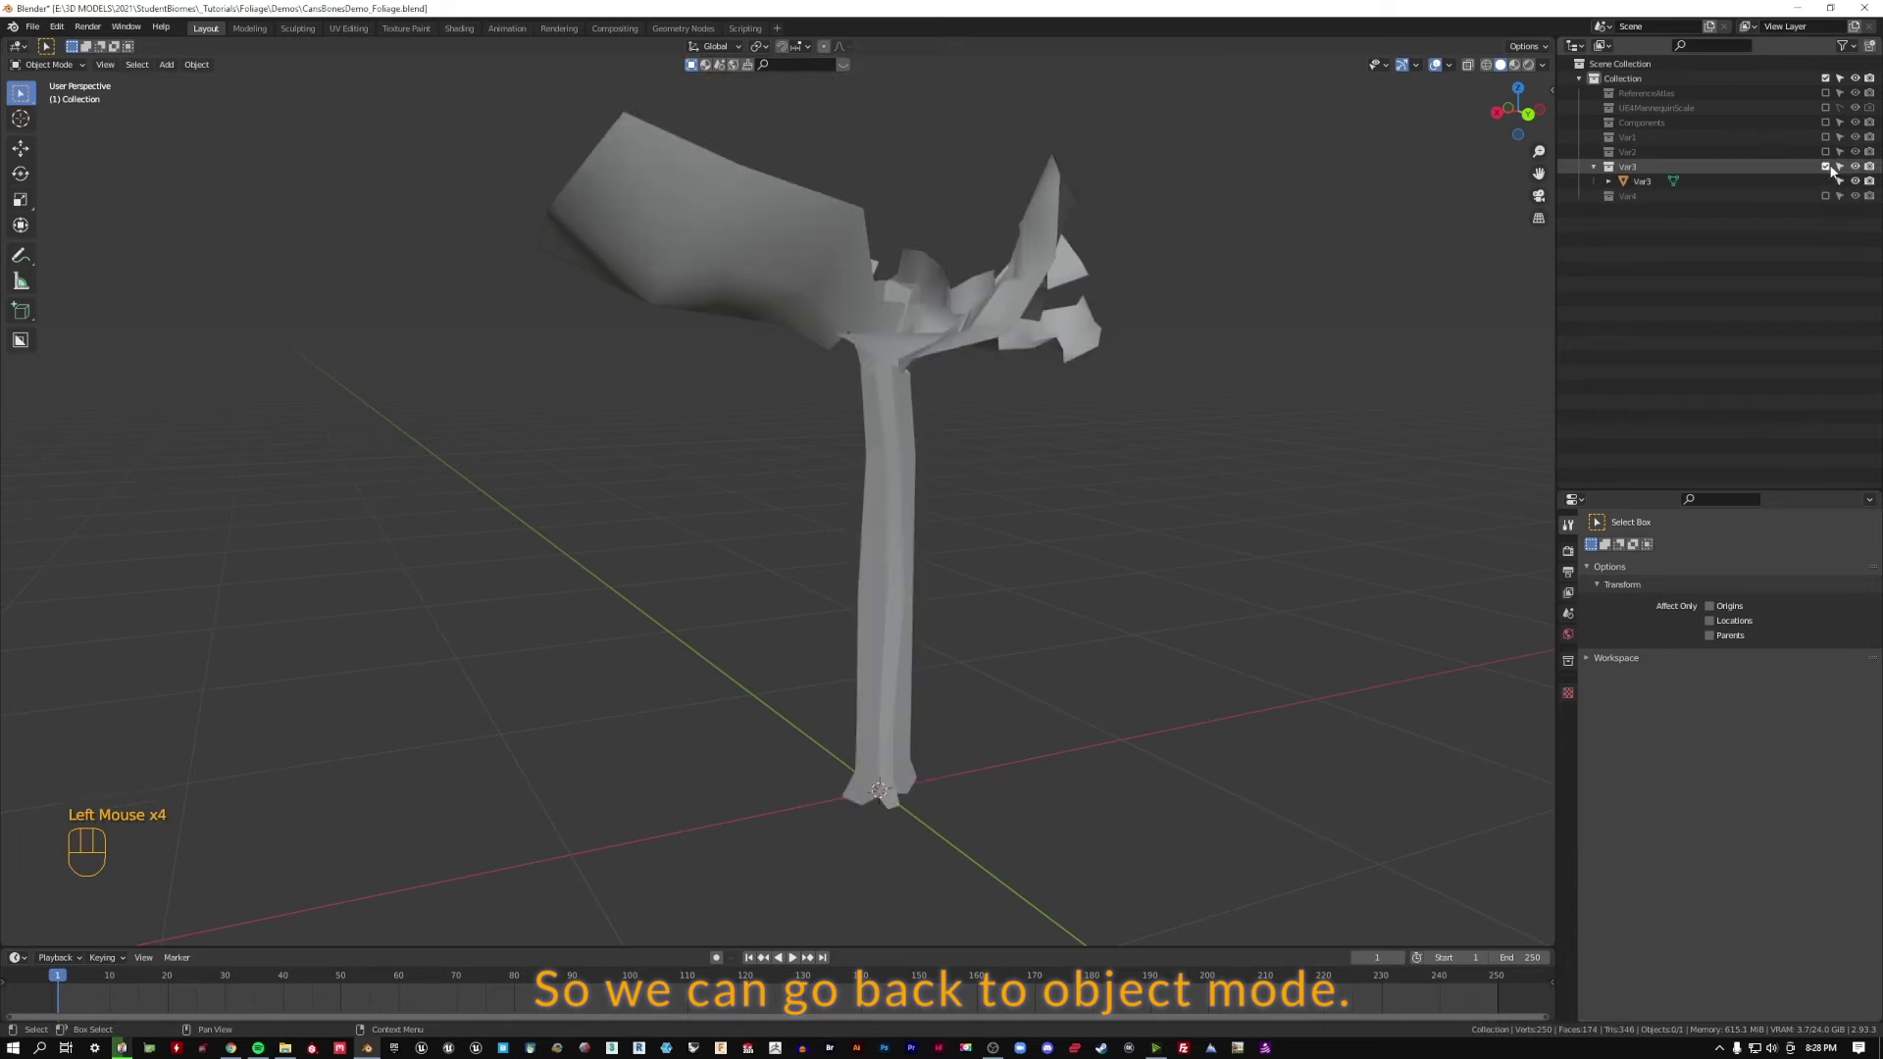
- Select the Var3 mesh, select all its vertices in Edit Mode, and switch it to Vertex Paint mode
click(907, 517)
middle_drag(908, 517, 1055, 457)
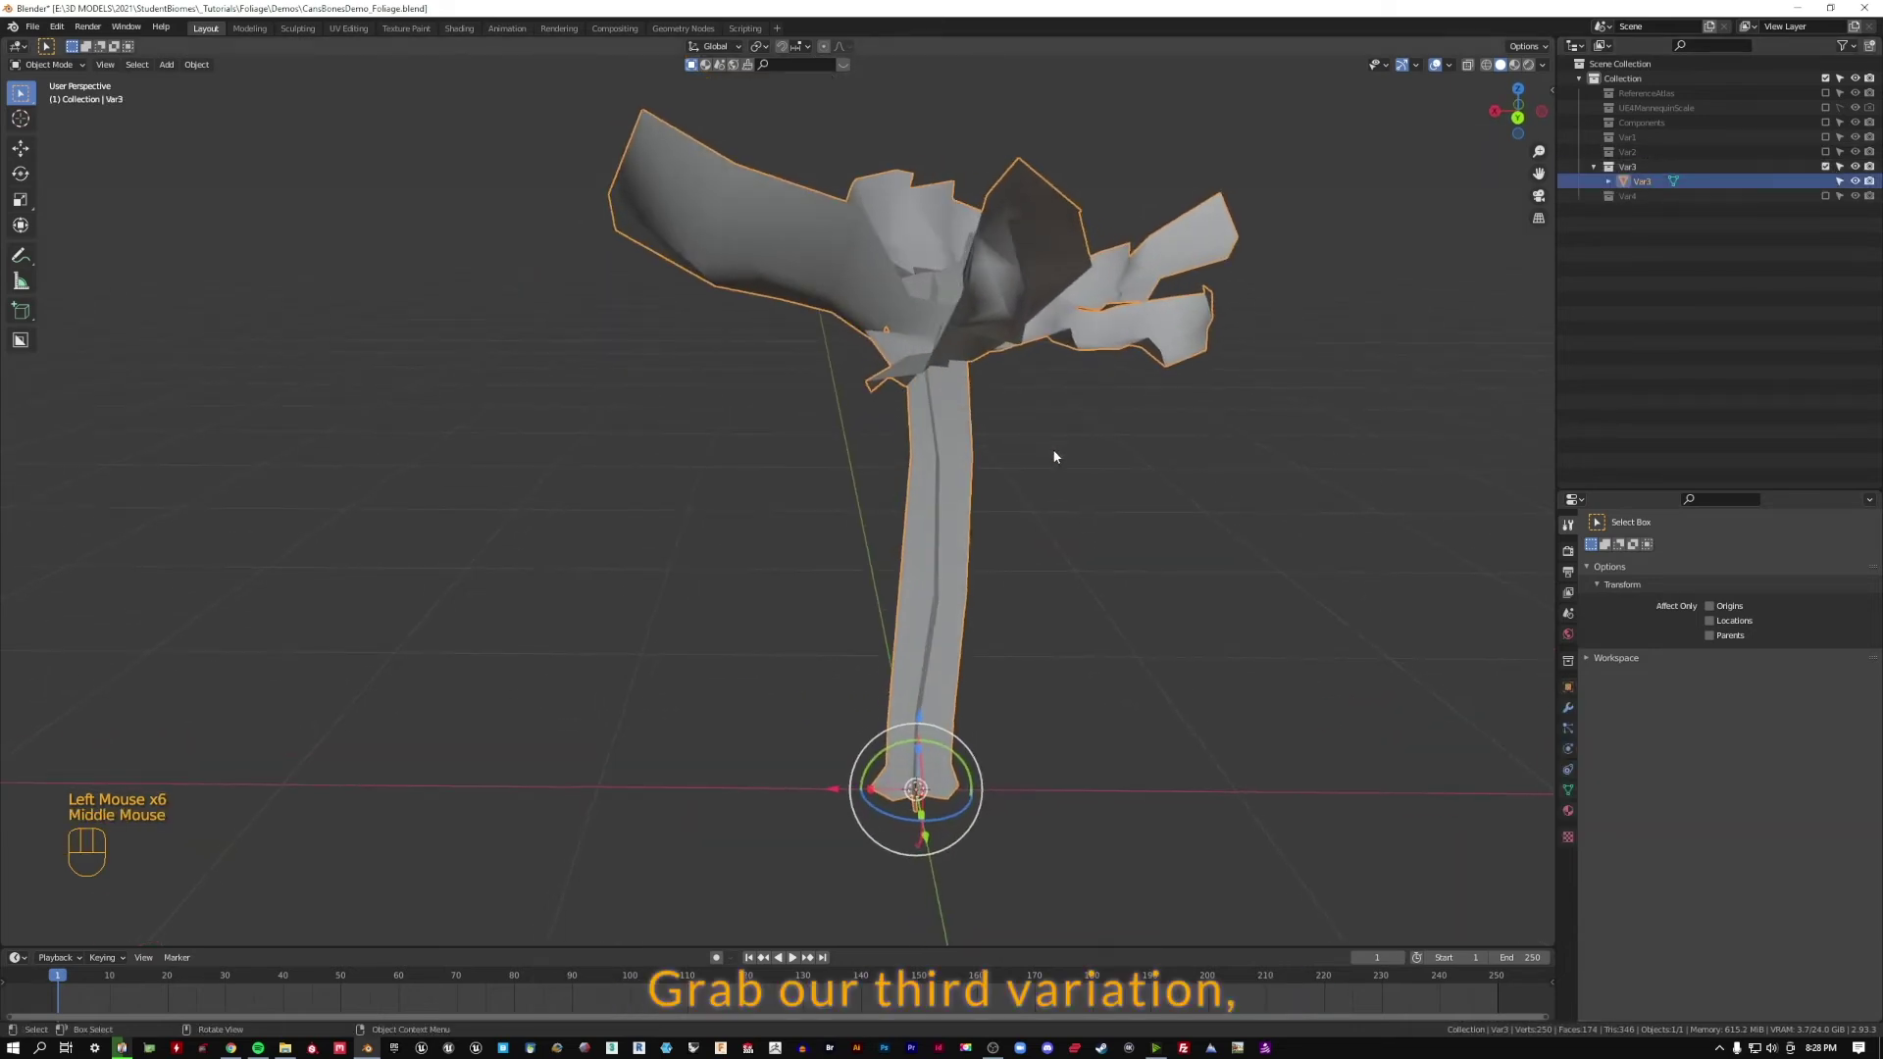
key(Tab)
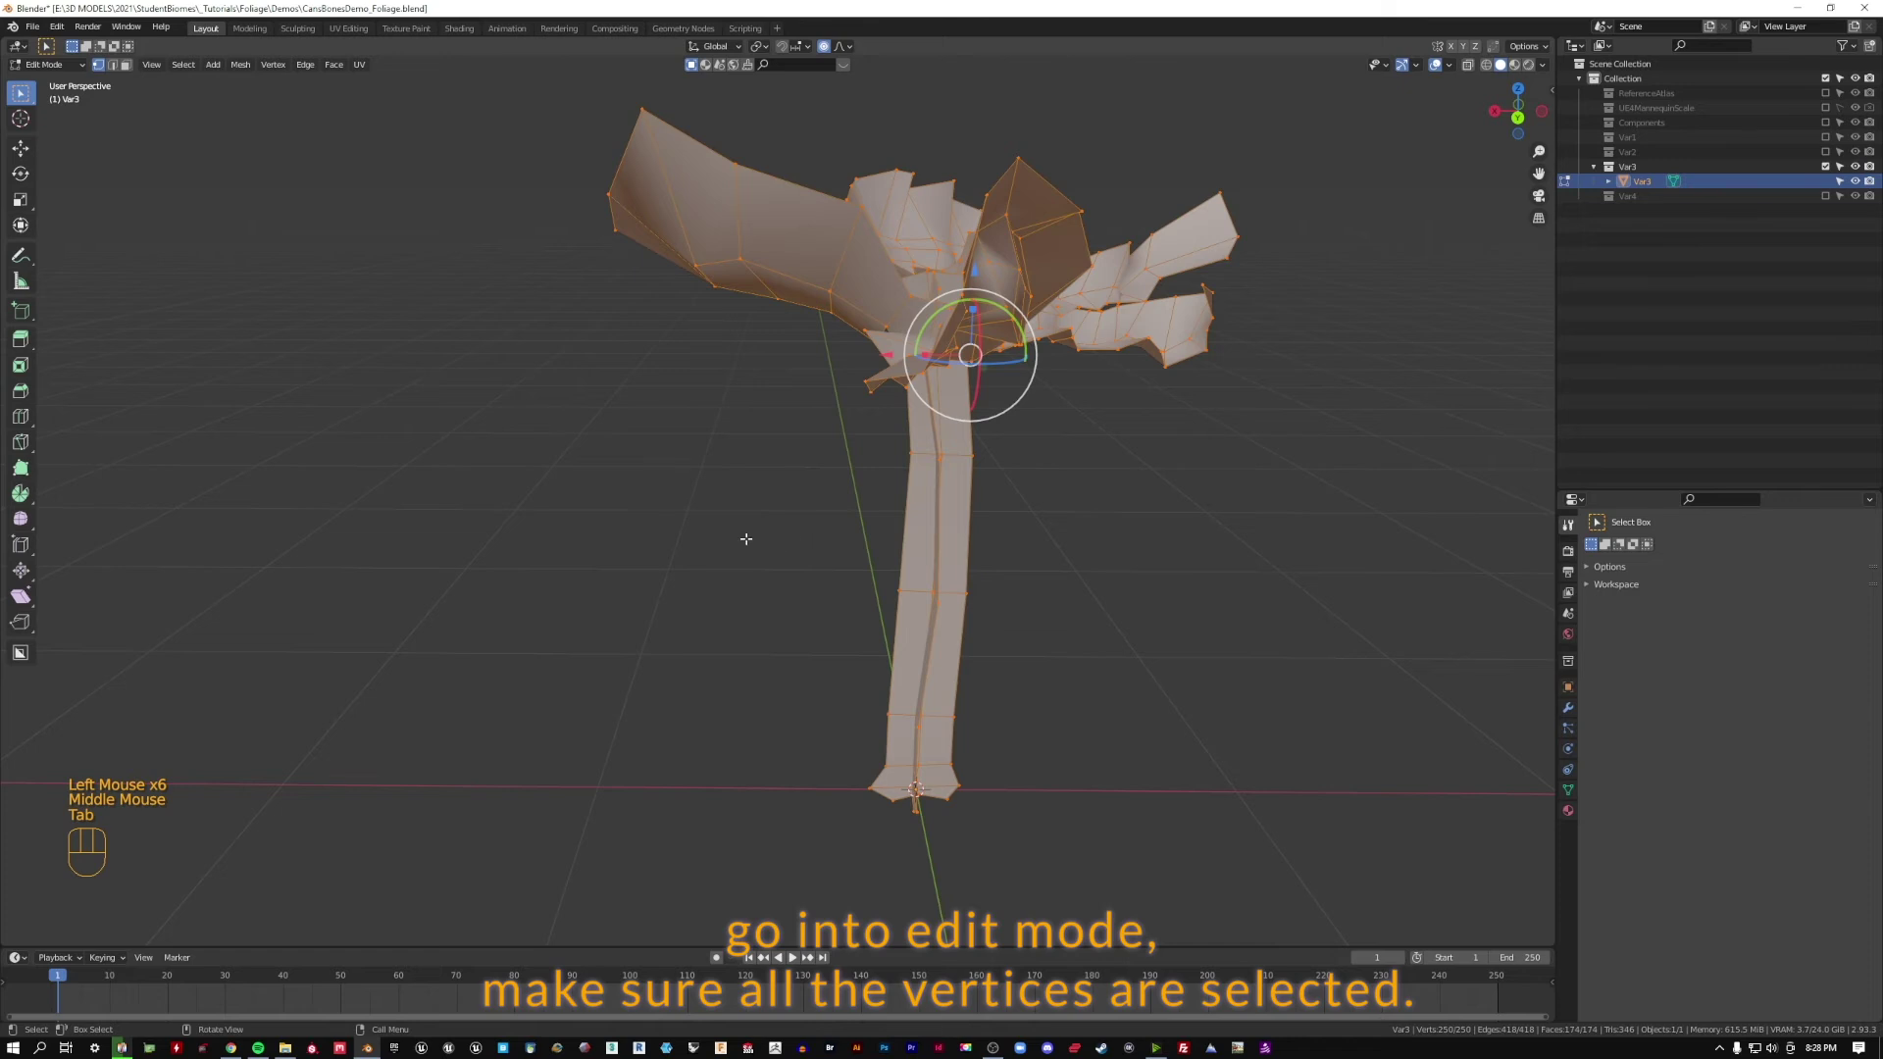
key(a)
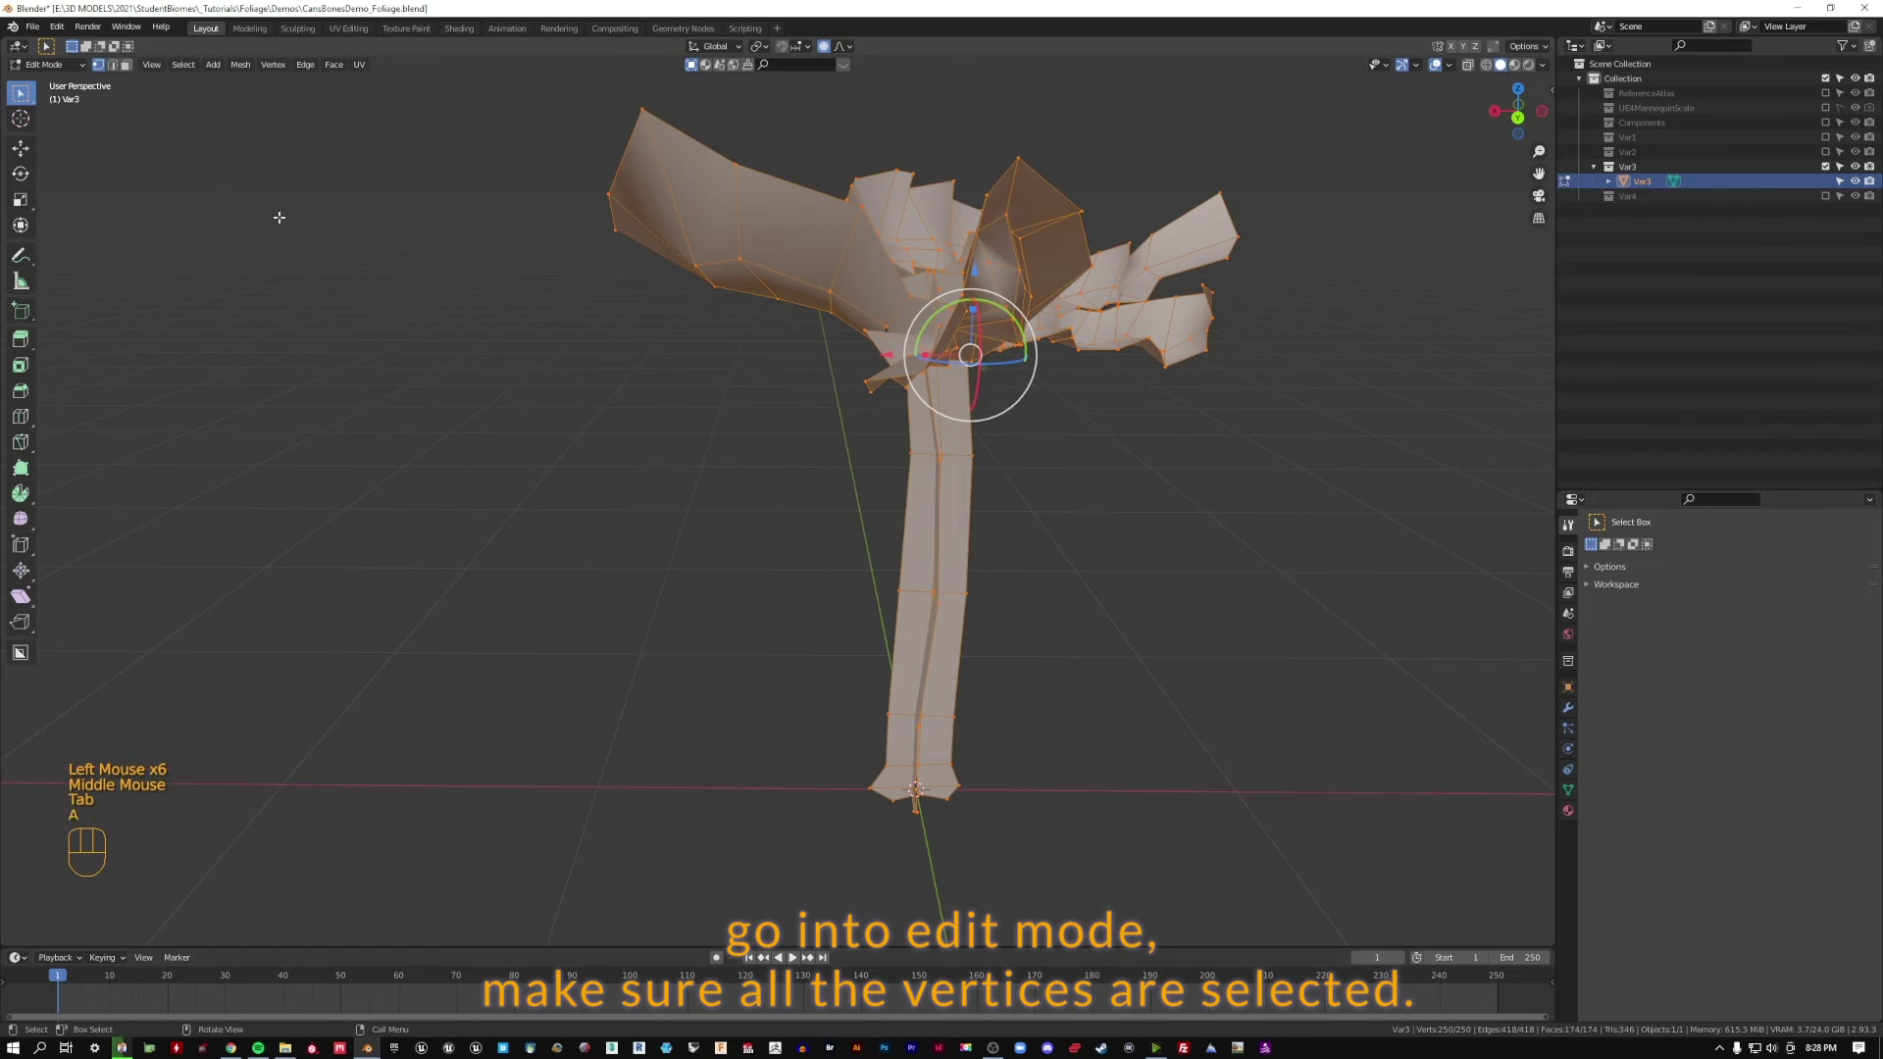
key(Tab)
click(44, 65)
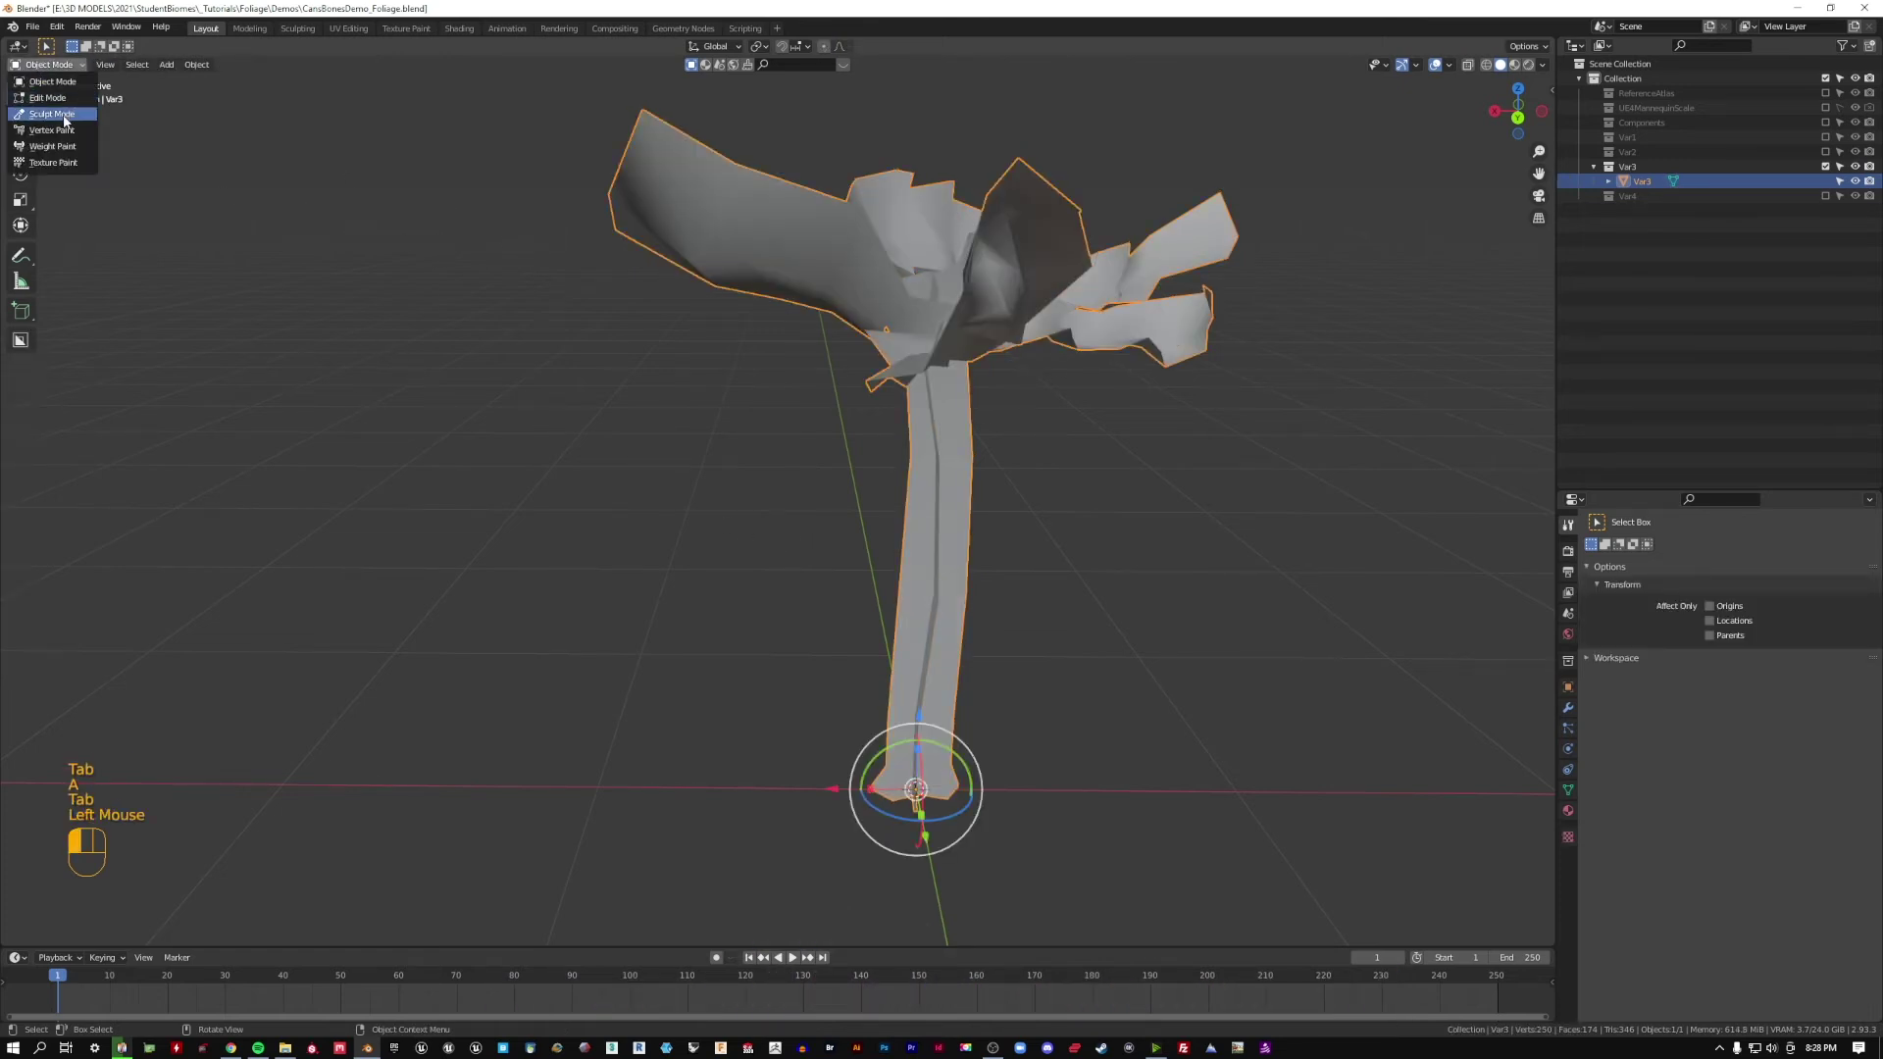
click(71, 134)
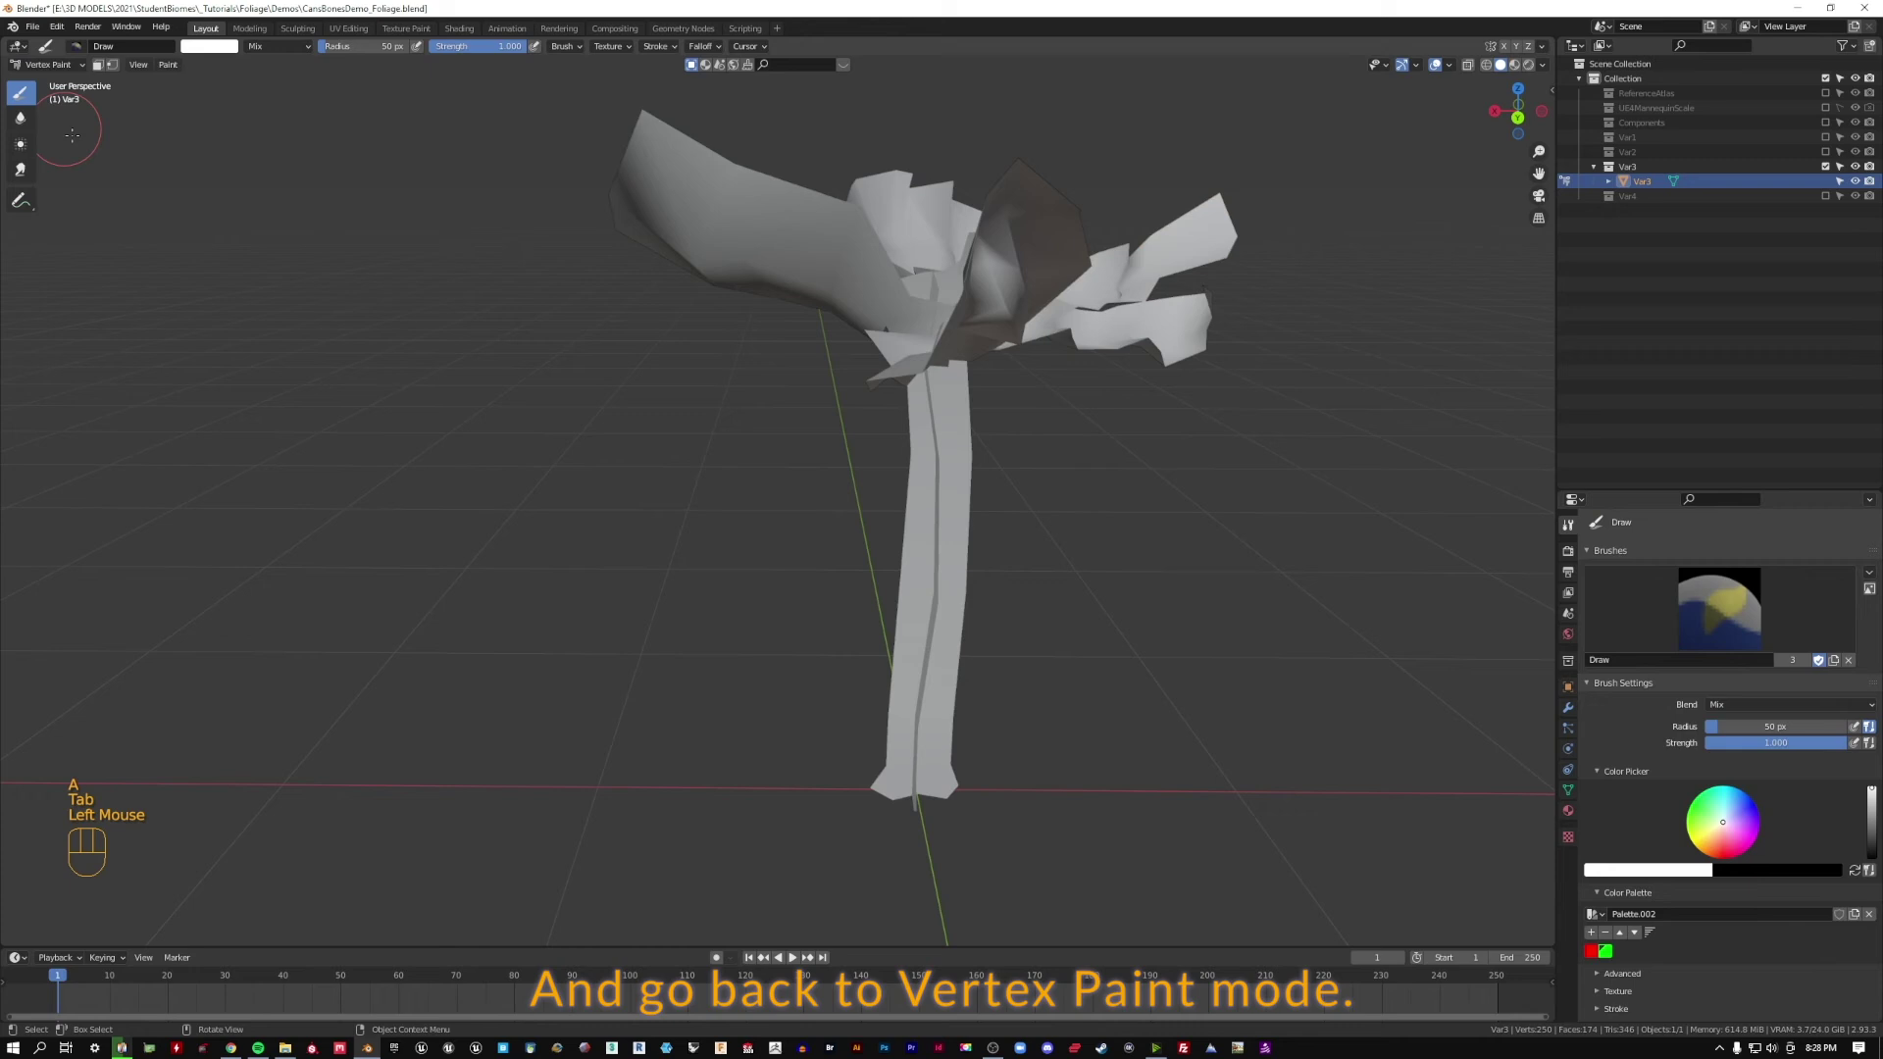
- Set the brush colour to pure black and fill the whole Var3 mesh with it
click(209, 46)
drag(308, 101, 308, 167)
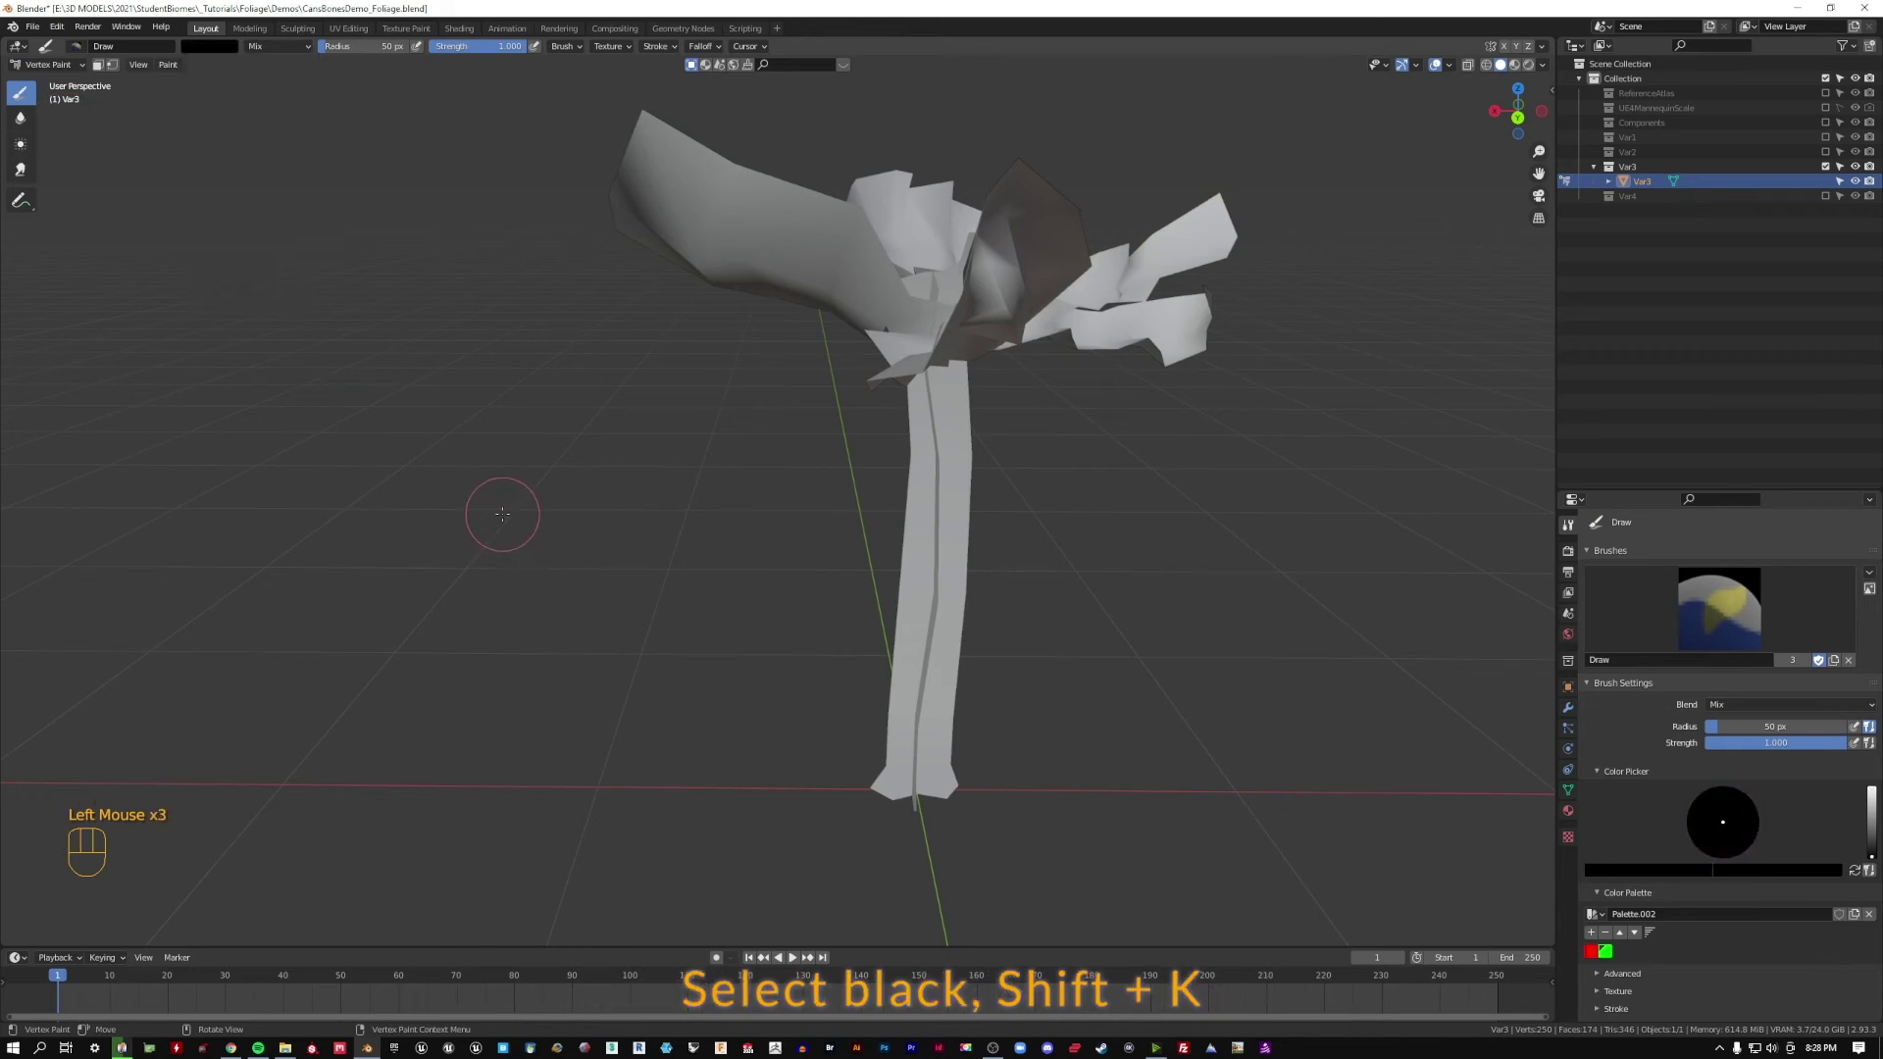
key(shift+k)
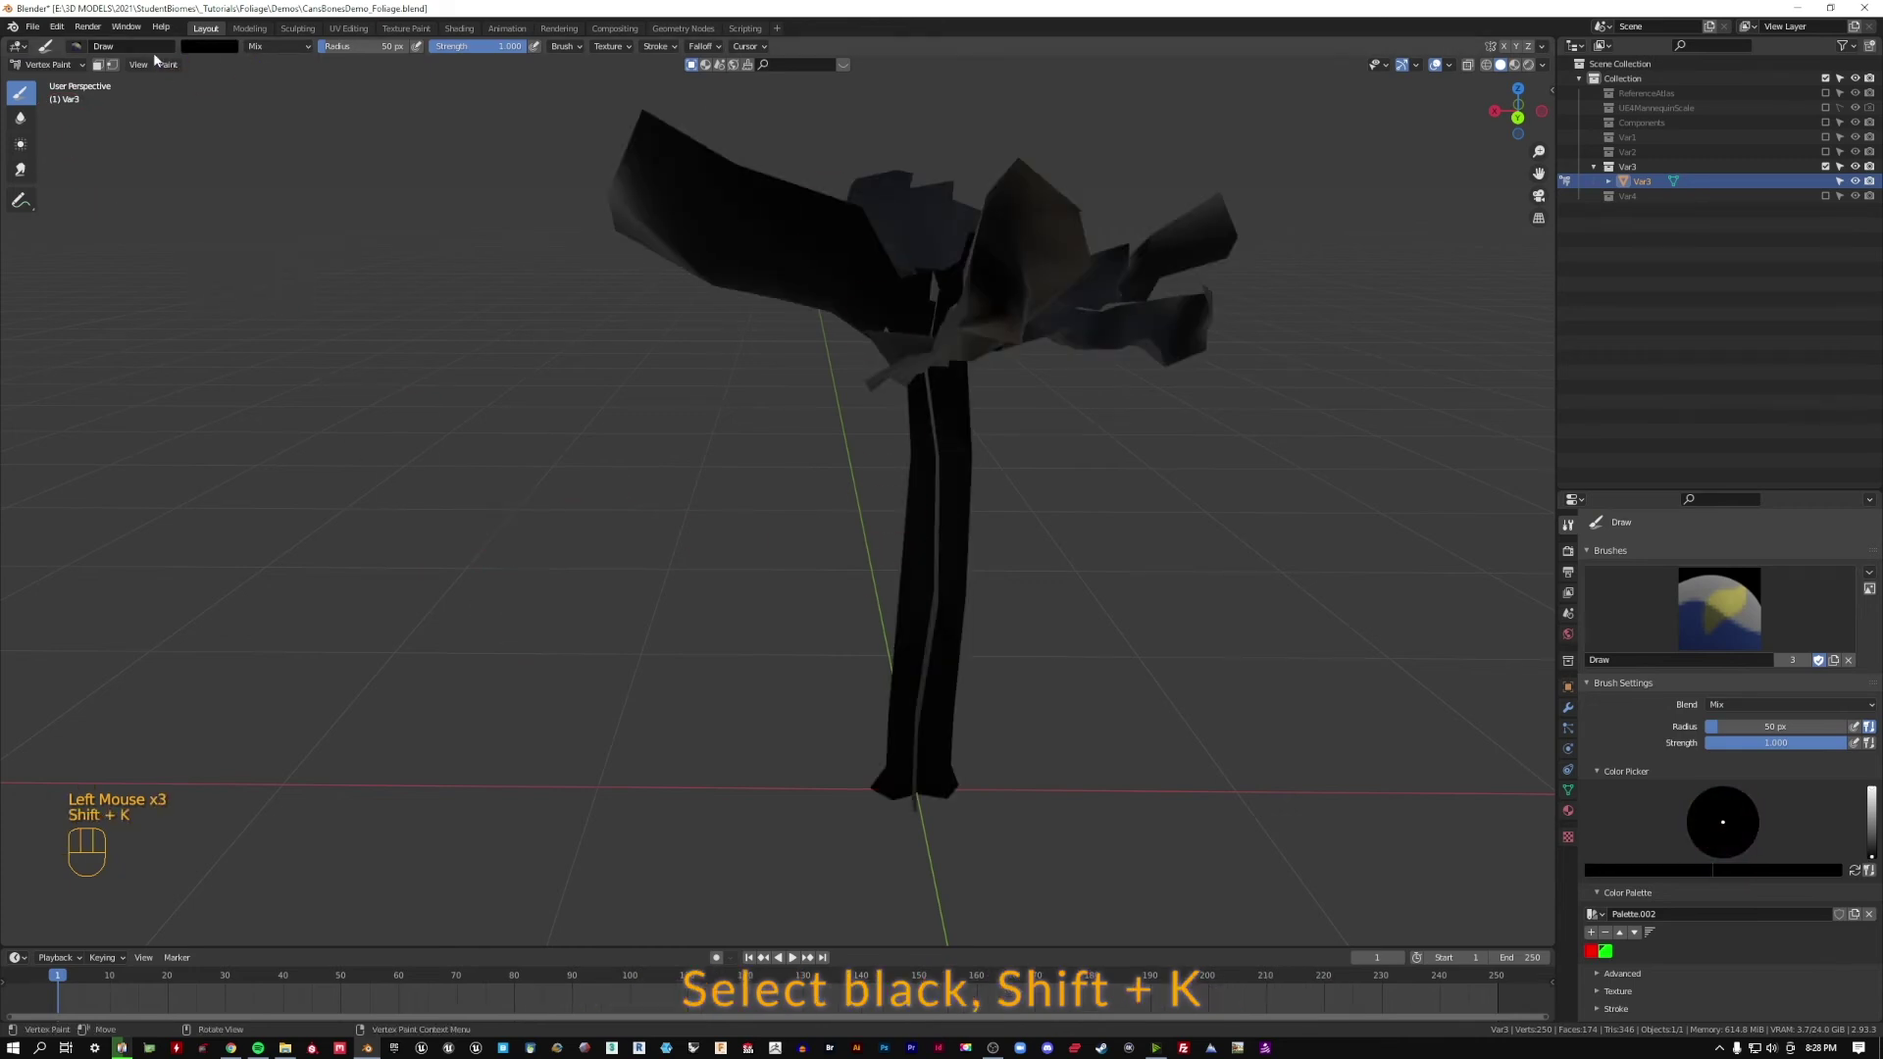
- Set the brush colour to white and paint the base of Var3's stem from all sides at full strength
click(209, 46)
drag(308, 167, 308, 101)
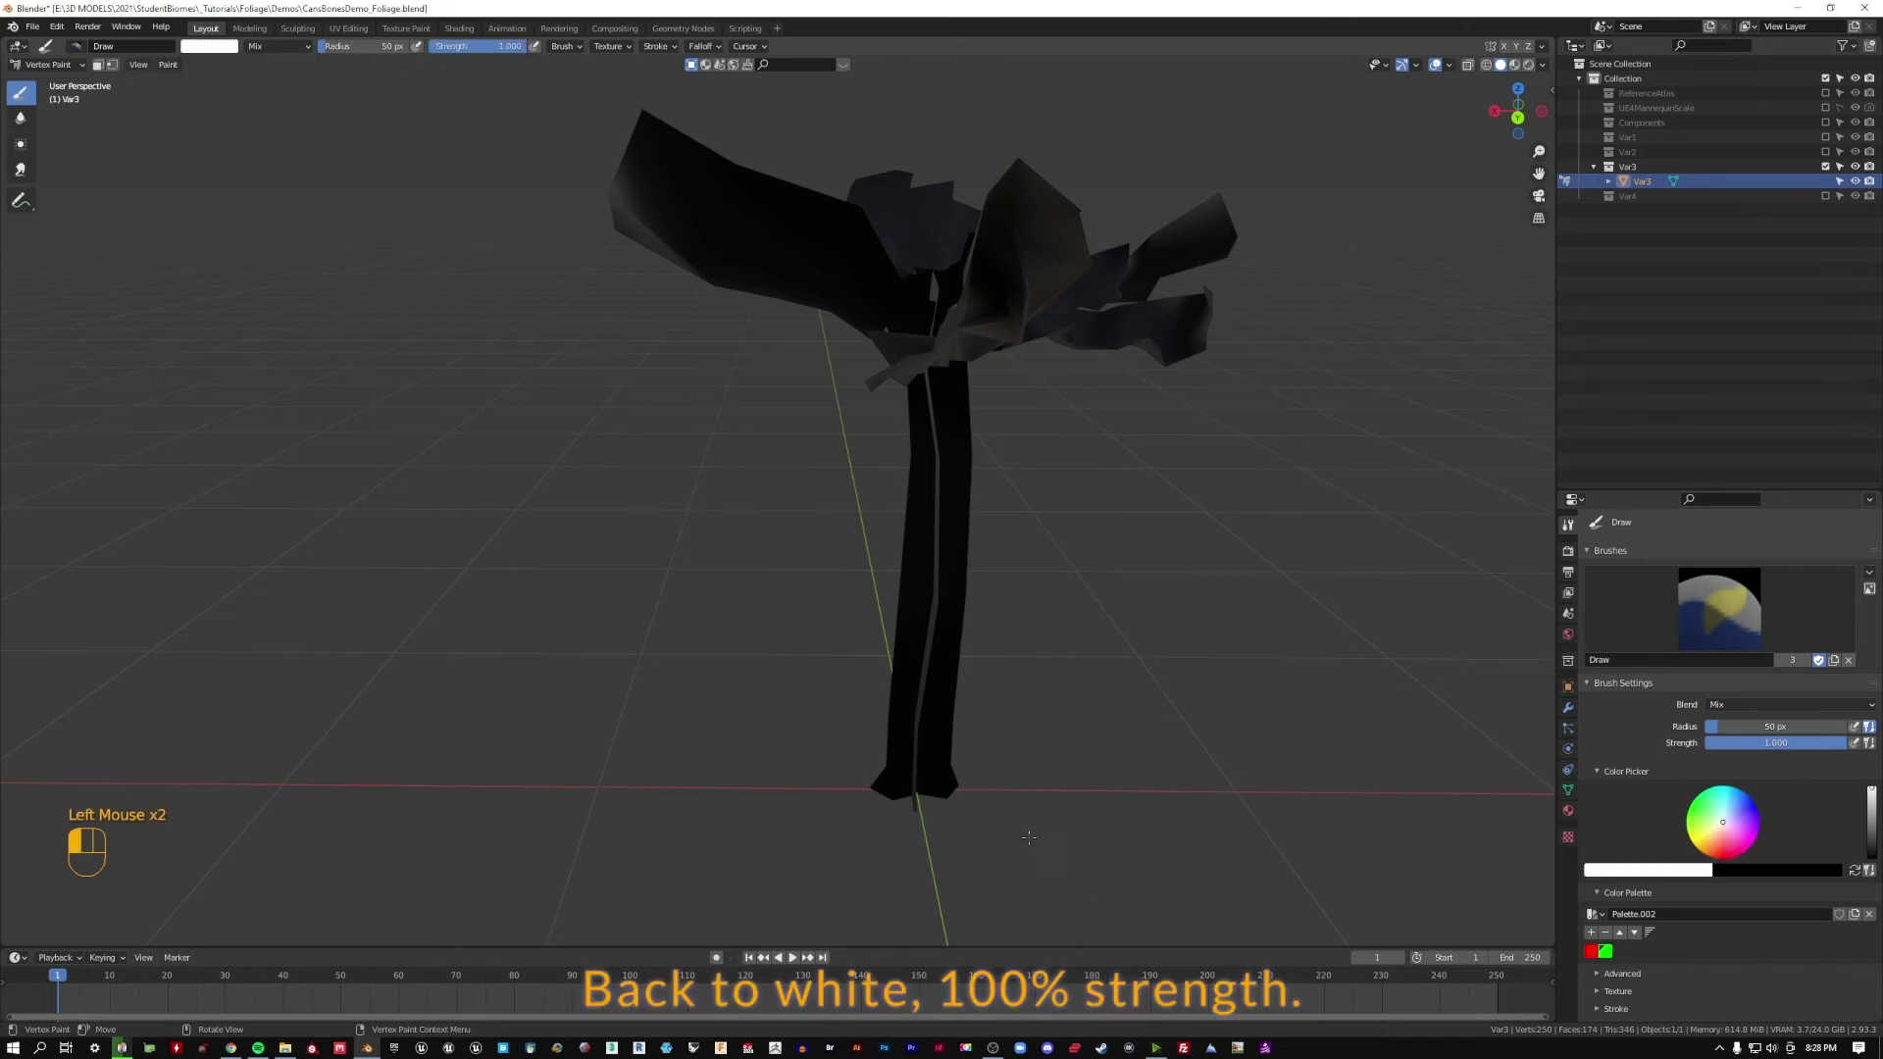
drag(974, 821, 932, 774)
middle_drag(933, 775, 909, 790)
drag(908, 790, 712, 808)
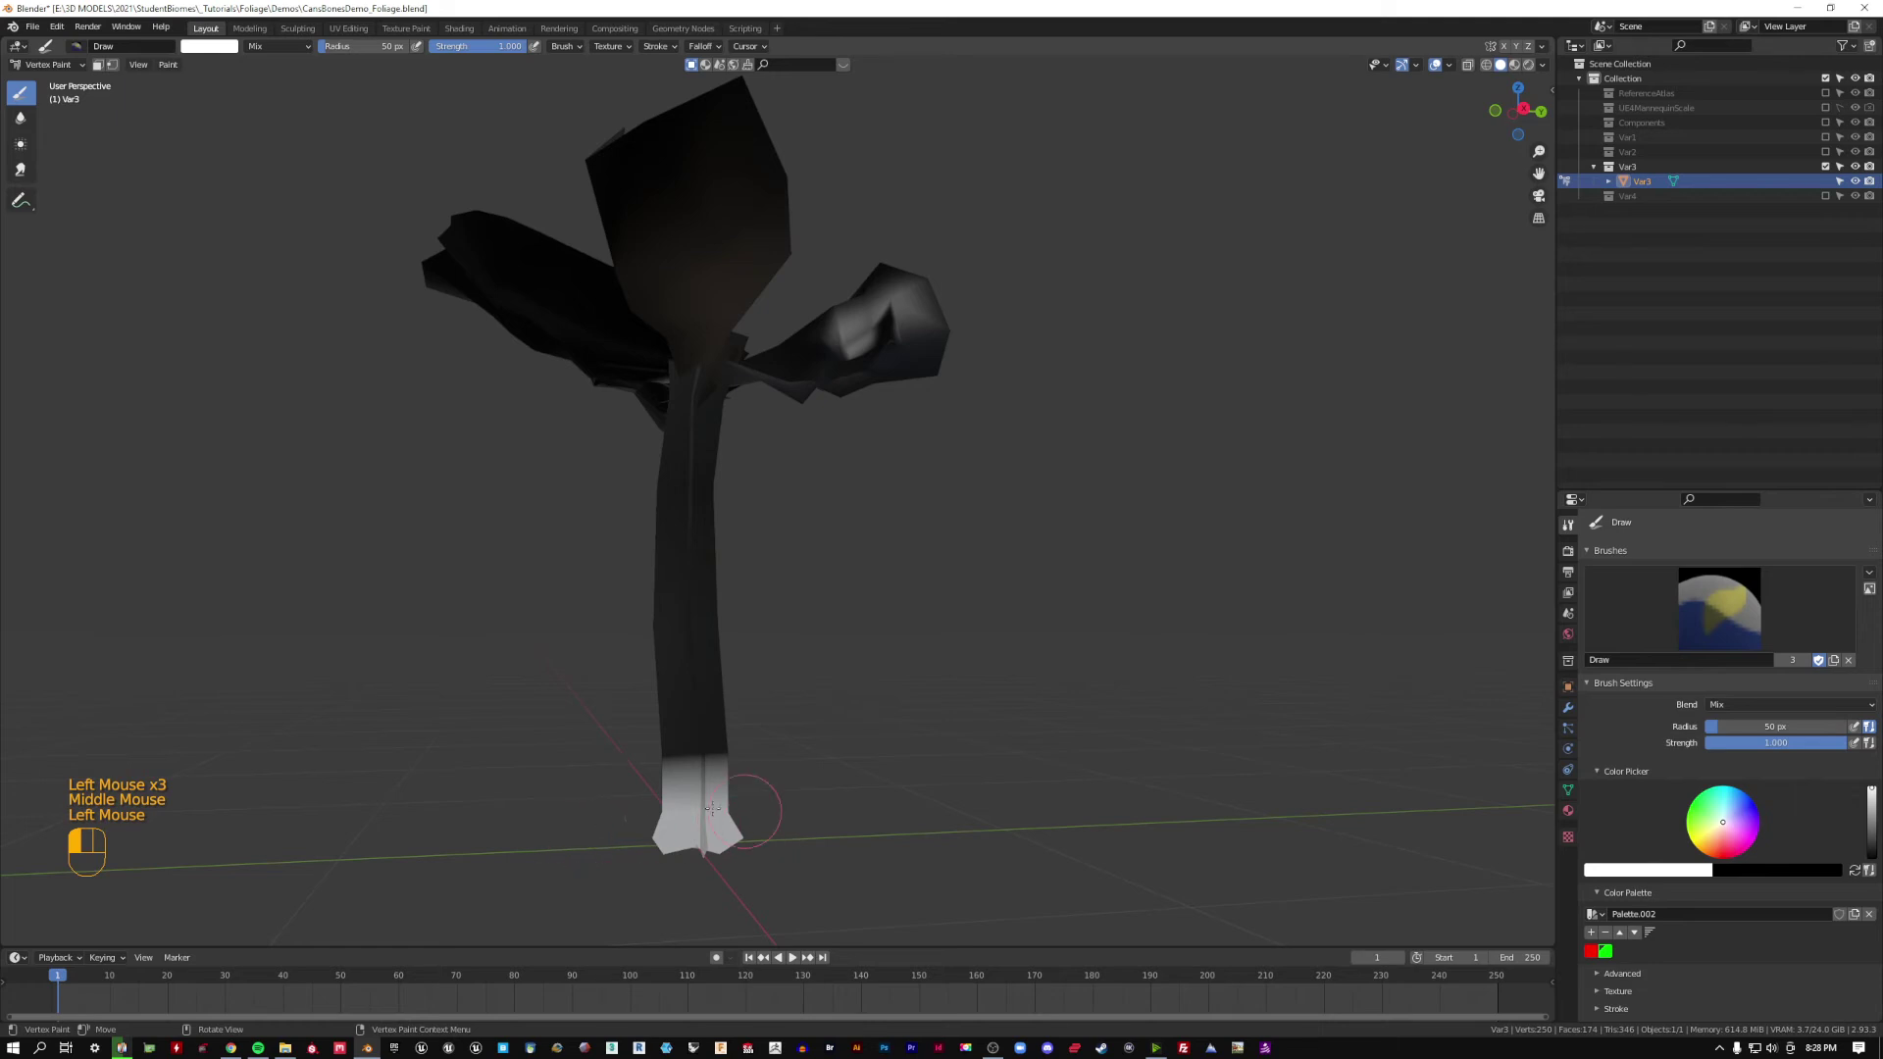
middle_drag(712, 808, 751, 810)
click(750, 810)
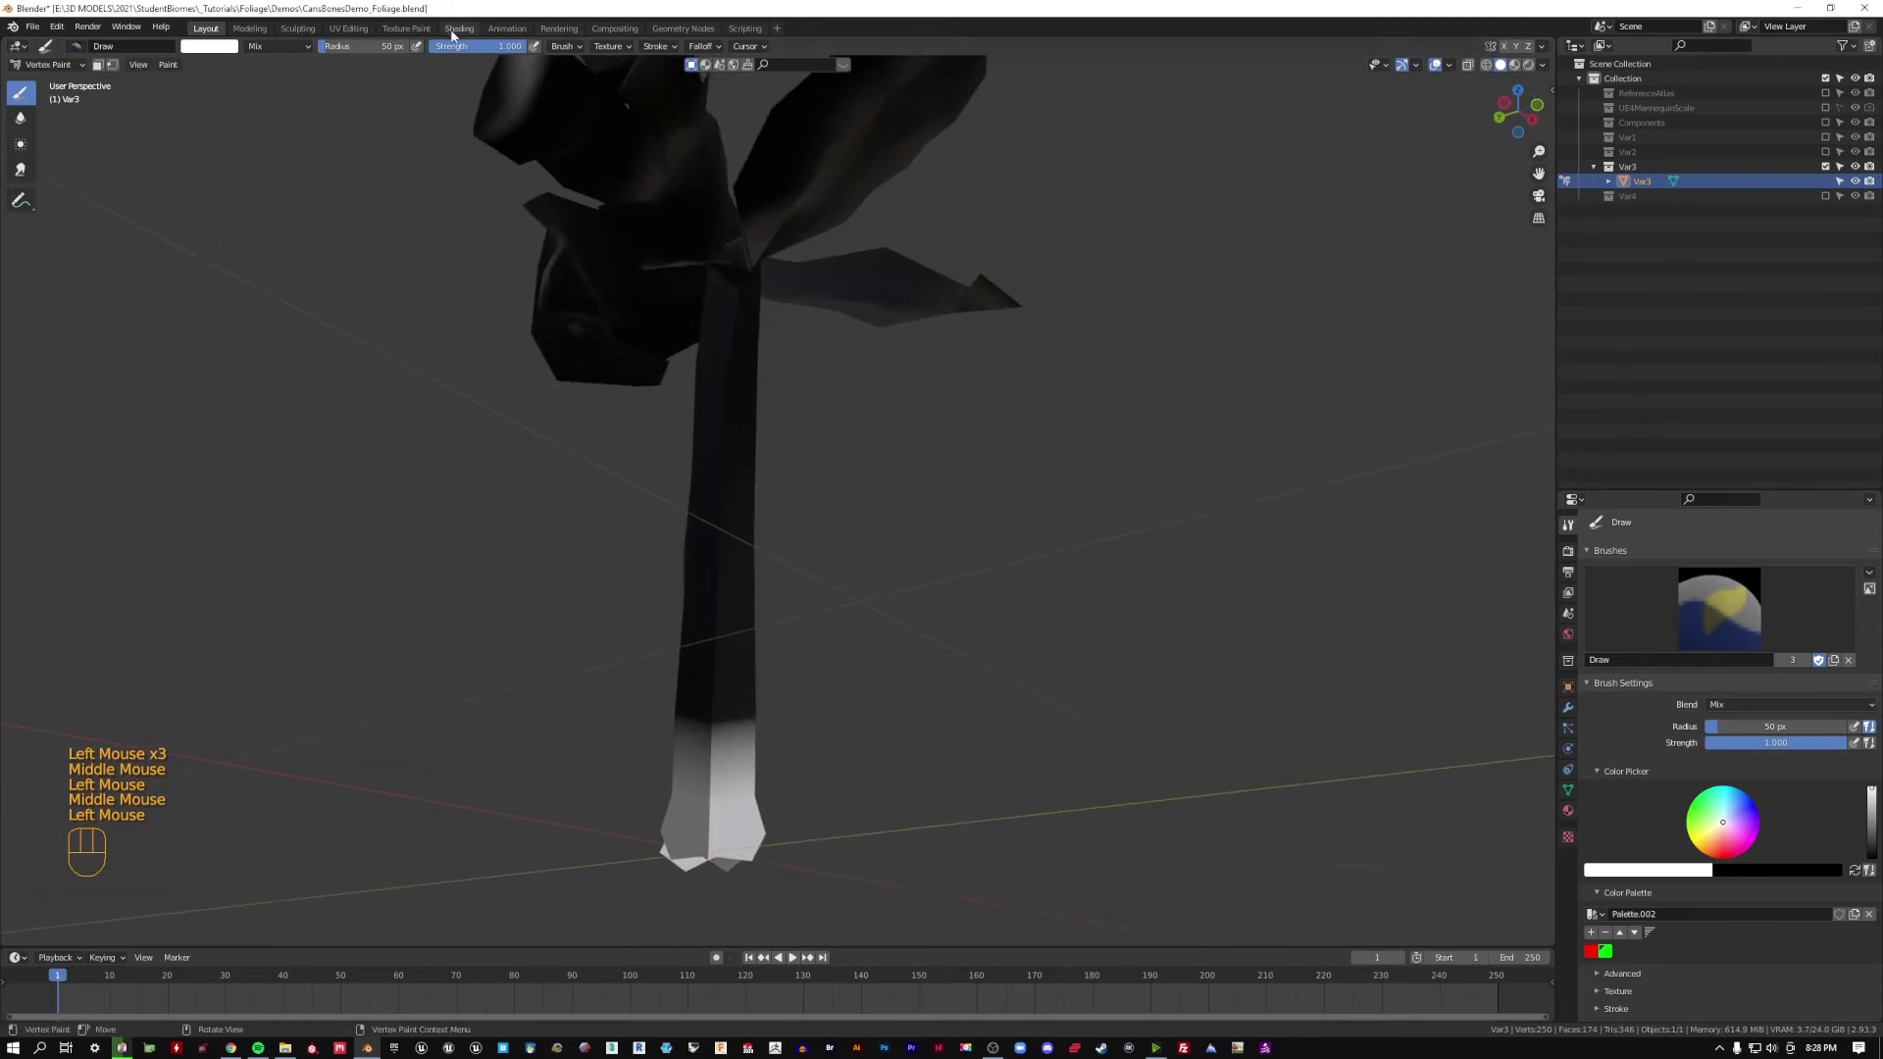
- Lower the brush strength to about 0.49 and paint a soft white fade up Var3's stem from all sides
click(506, 53)
drag(728, 738, 673, 715)
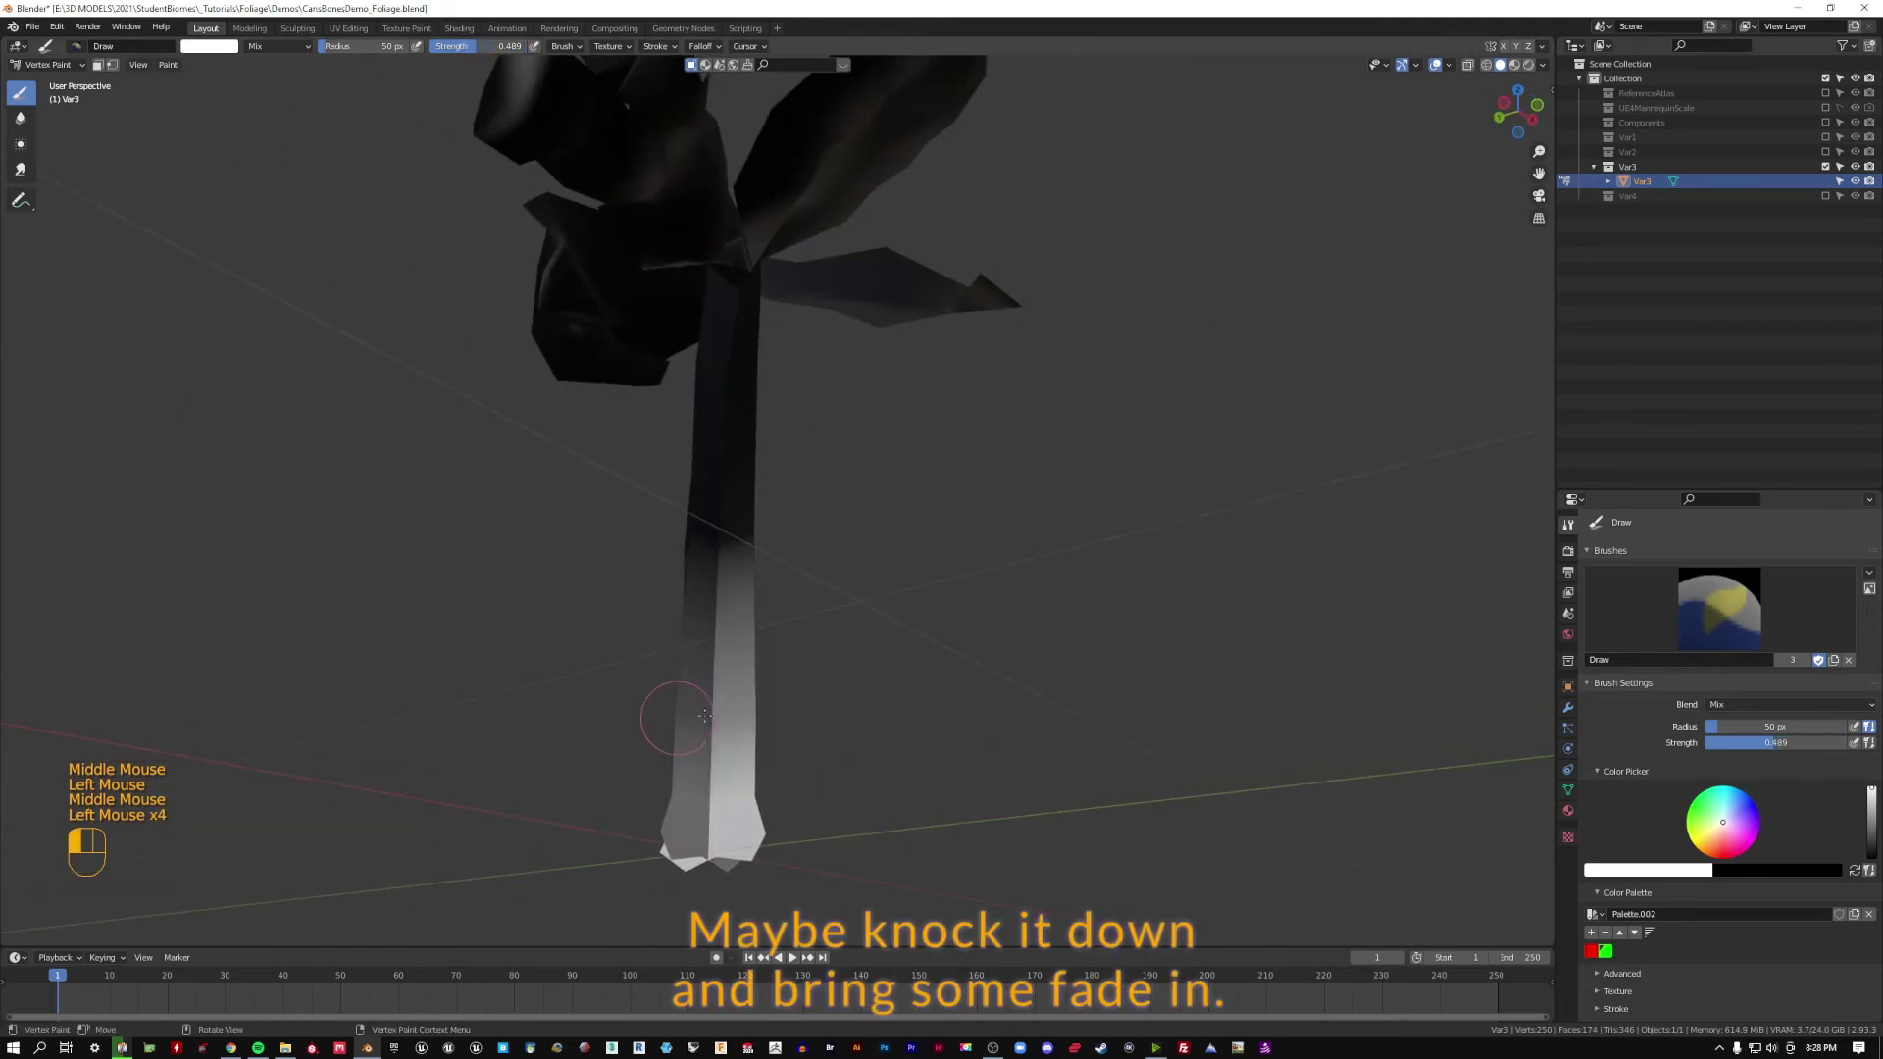
middle_drag(679, 686, 922, 701)
drag(932, 706, 907, 692)
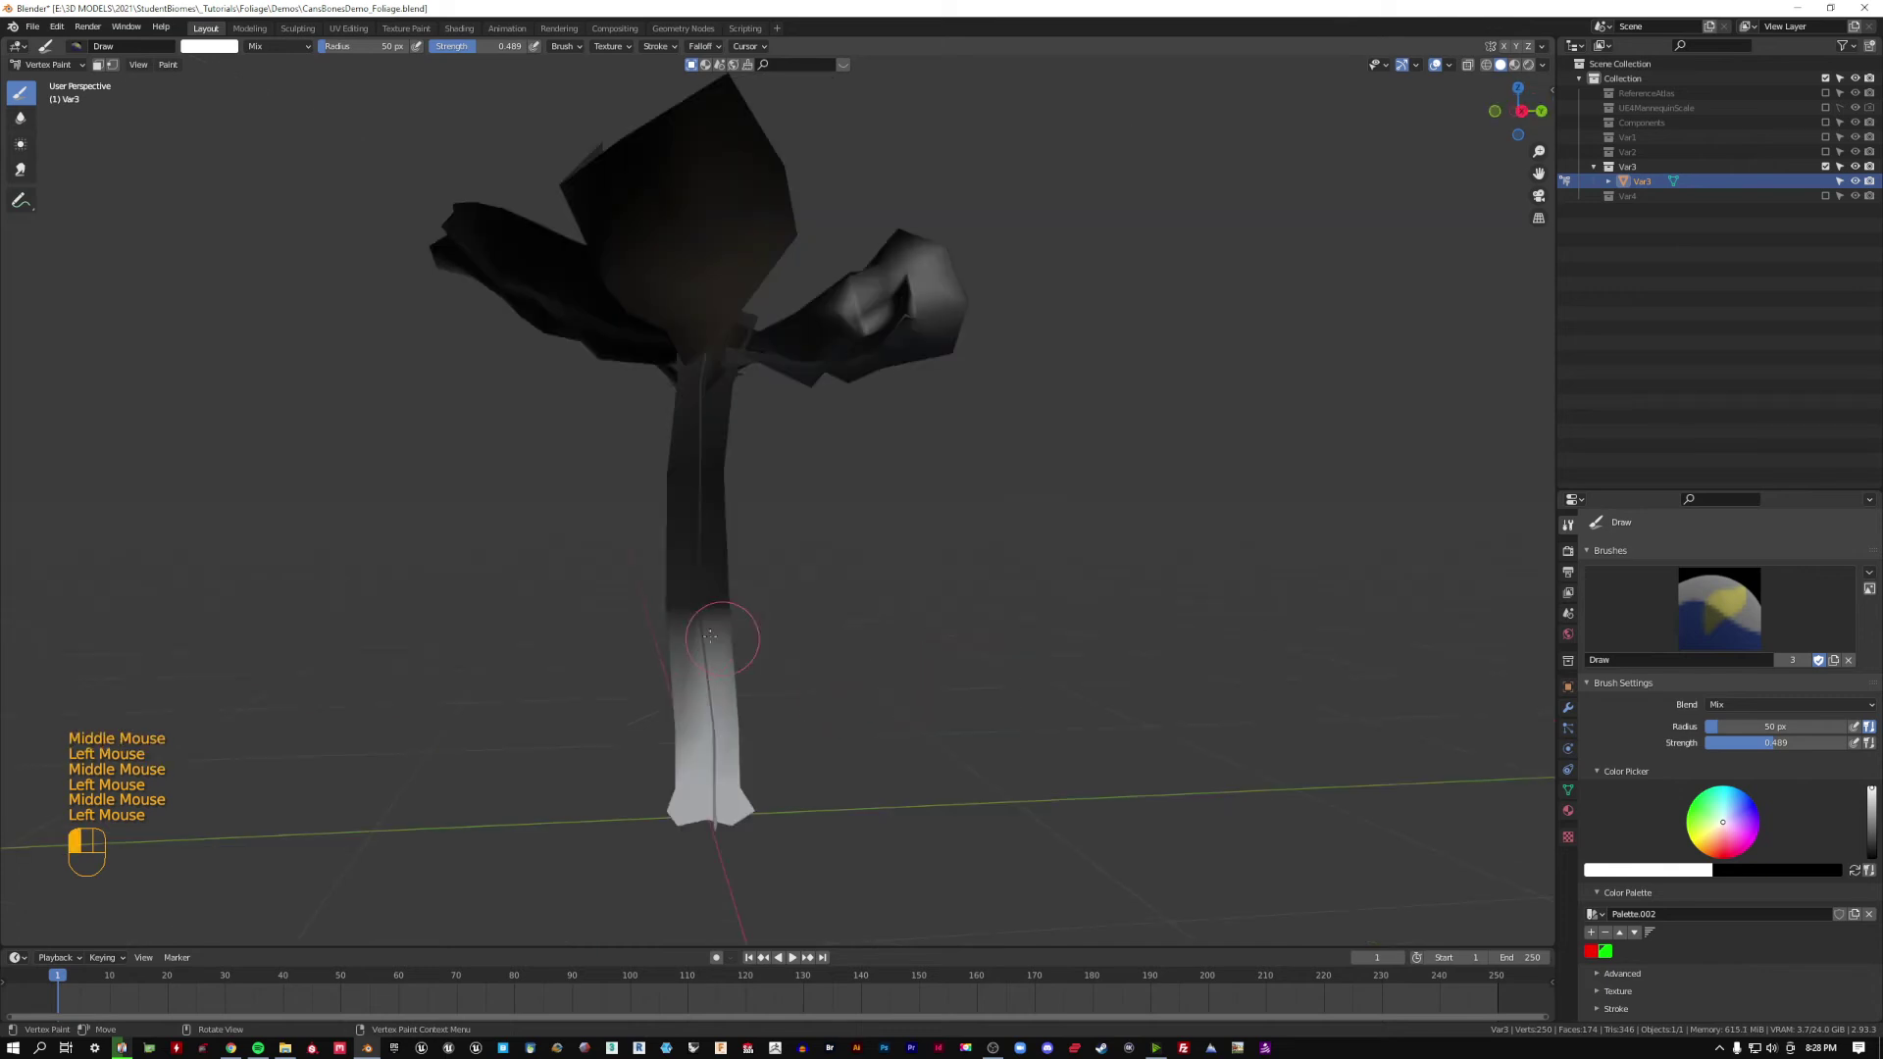
drag(710, 637, 707, 529)
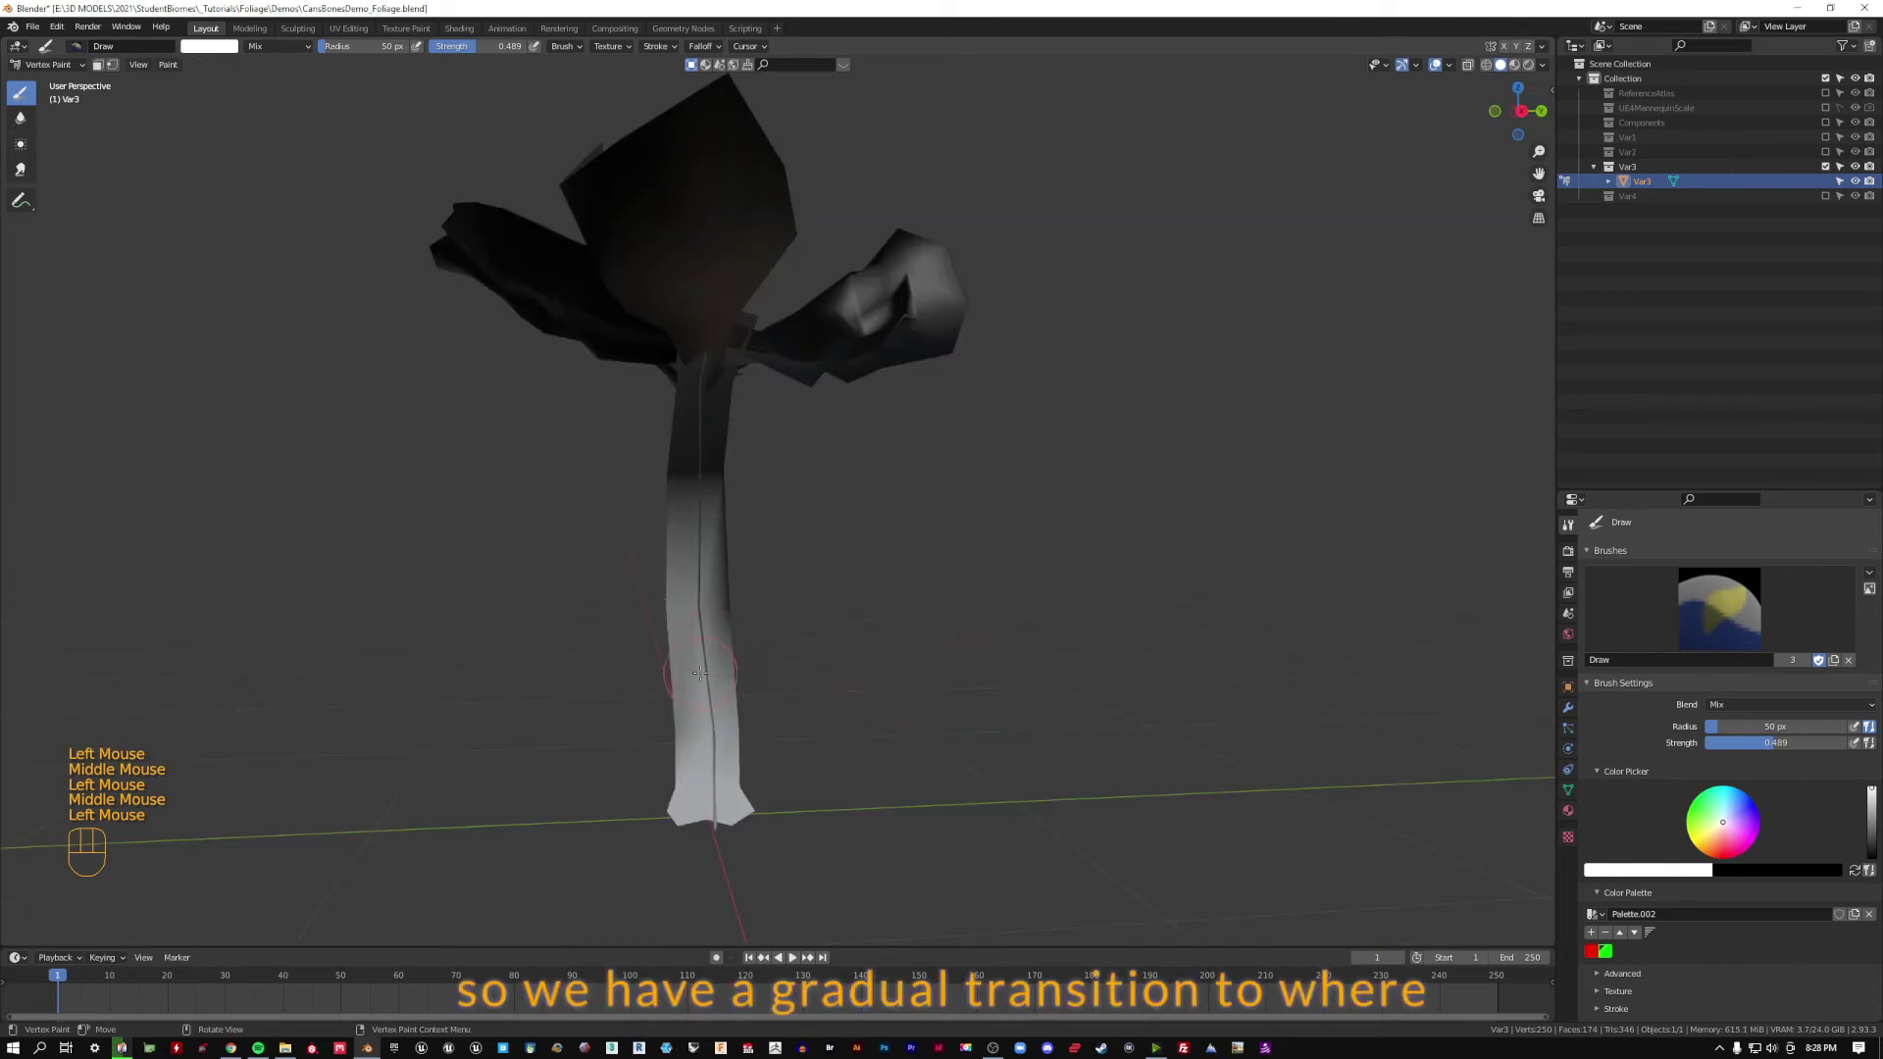
middle_drag(598, 702, 710, 715)
drag(710, 715, 655, 790)
middle_drag(412, 711, 563, 705)
click(568, 705)
drag(568, 705, 684, 673)
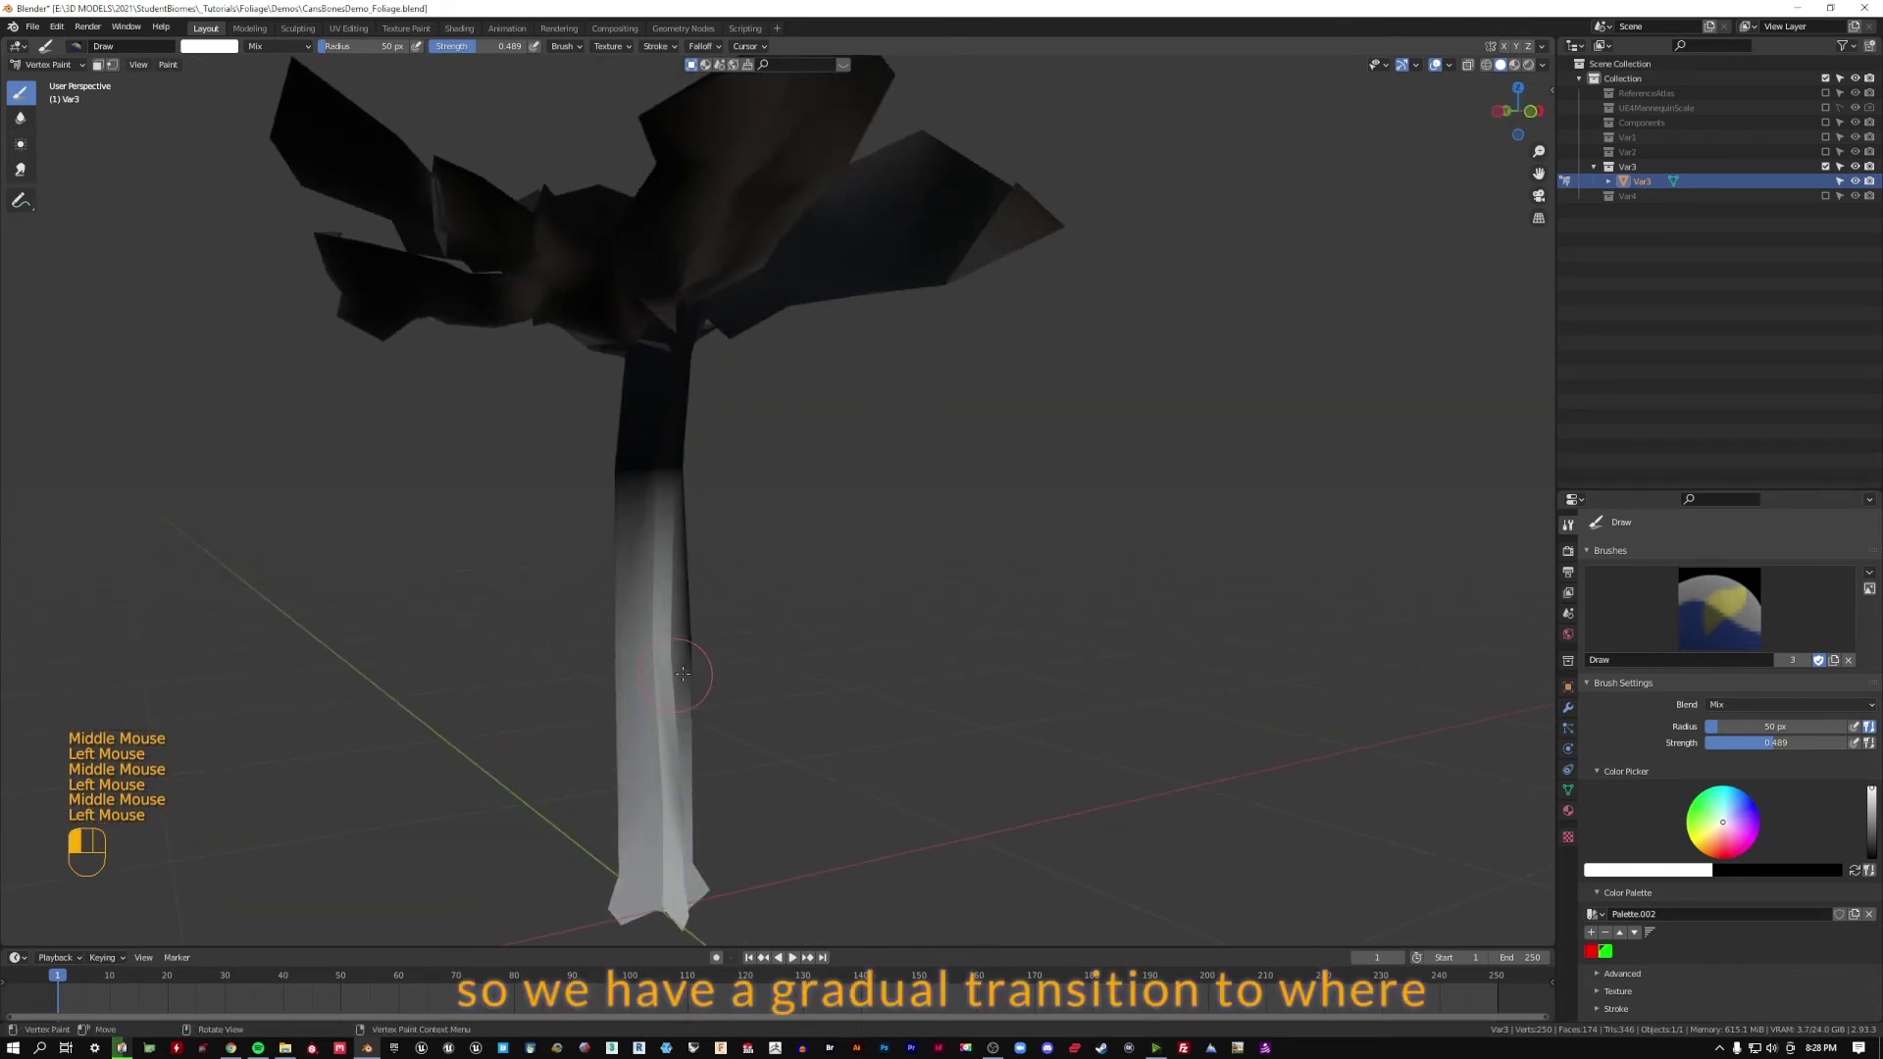
middle_drag(684, 672, 1012, 677)
drag(1012, 676, 966, 630)
middle_drag(966, 628, 944, 591)
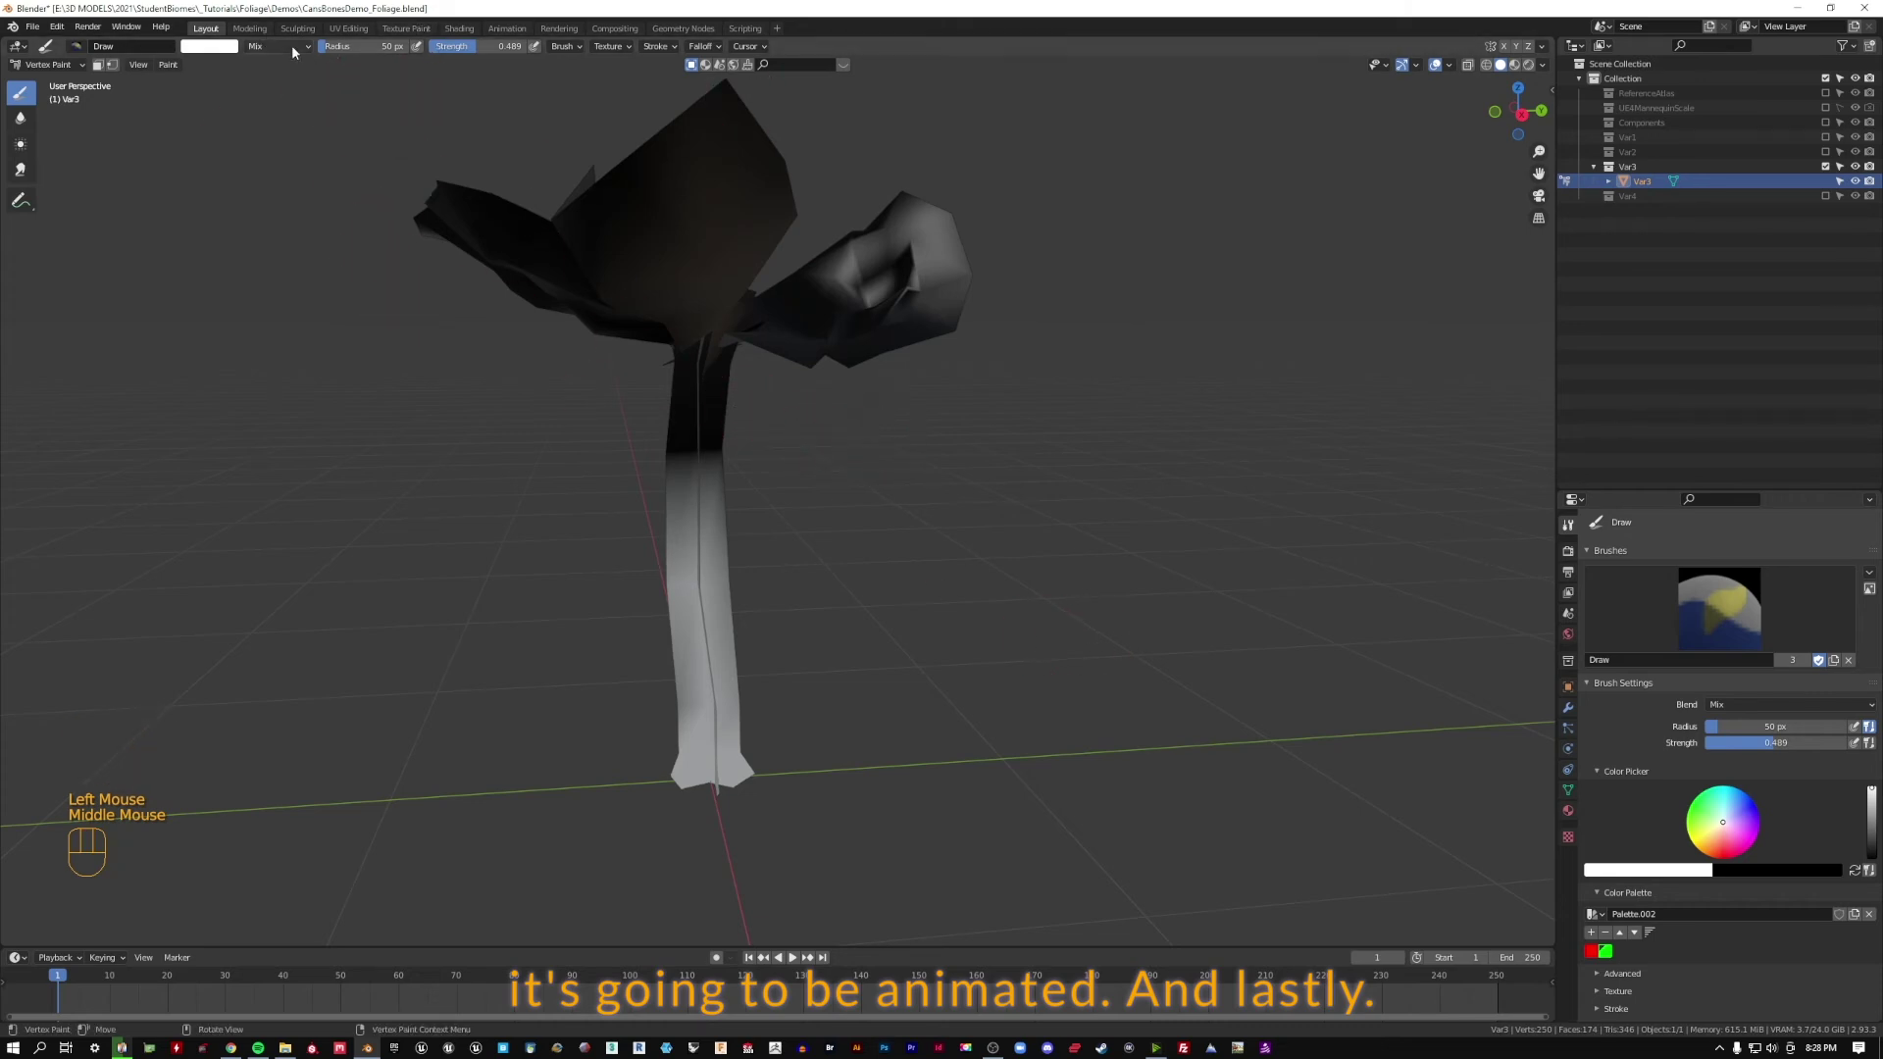
- Disable the Var3 collection, enable the Var4 collection, and select the Var4 mesh
click(1825, 166)
click(1825, 180)
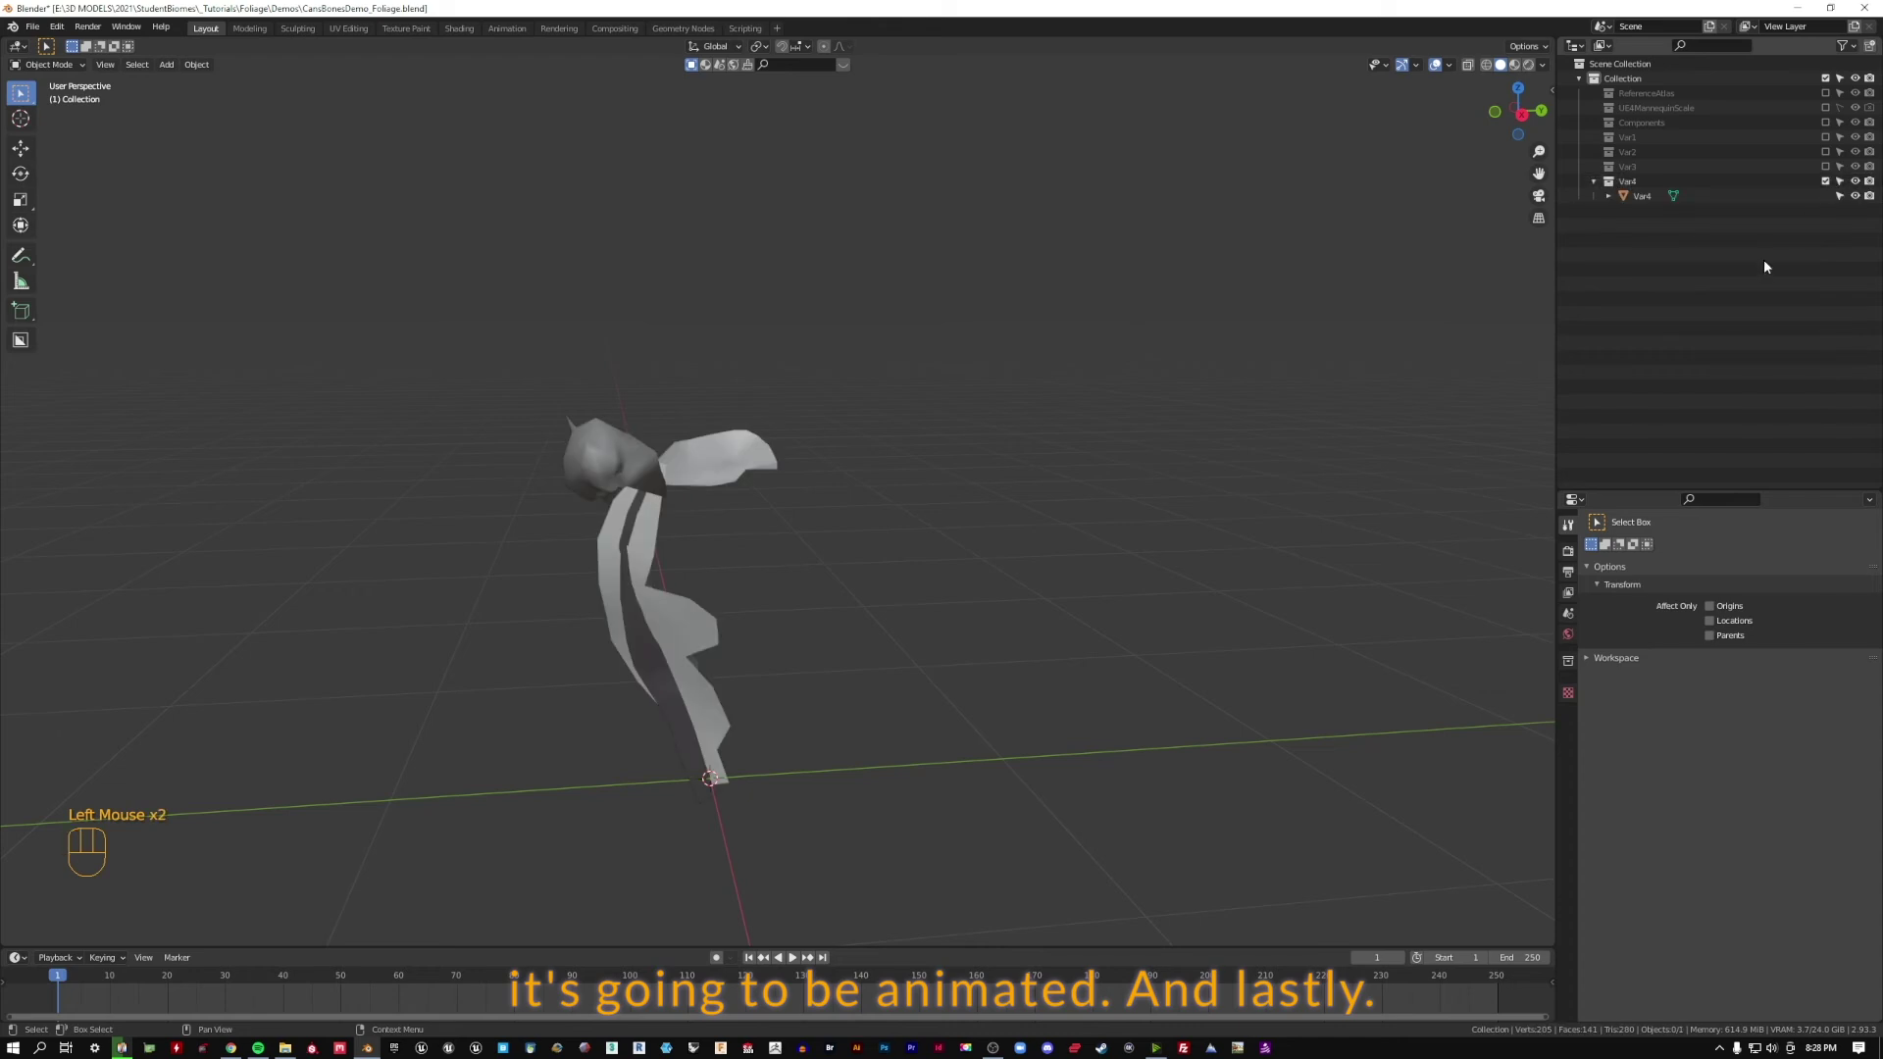
click(598, 461)
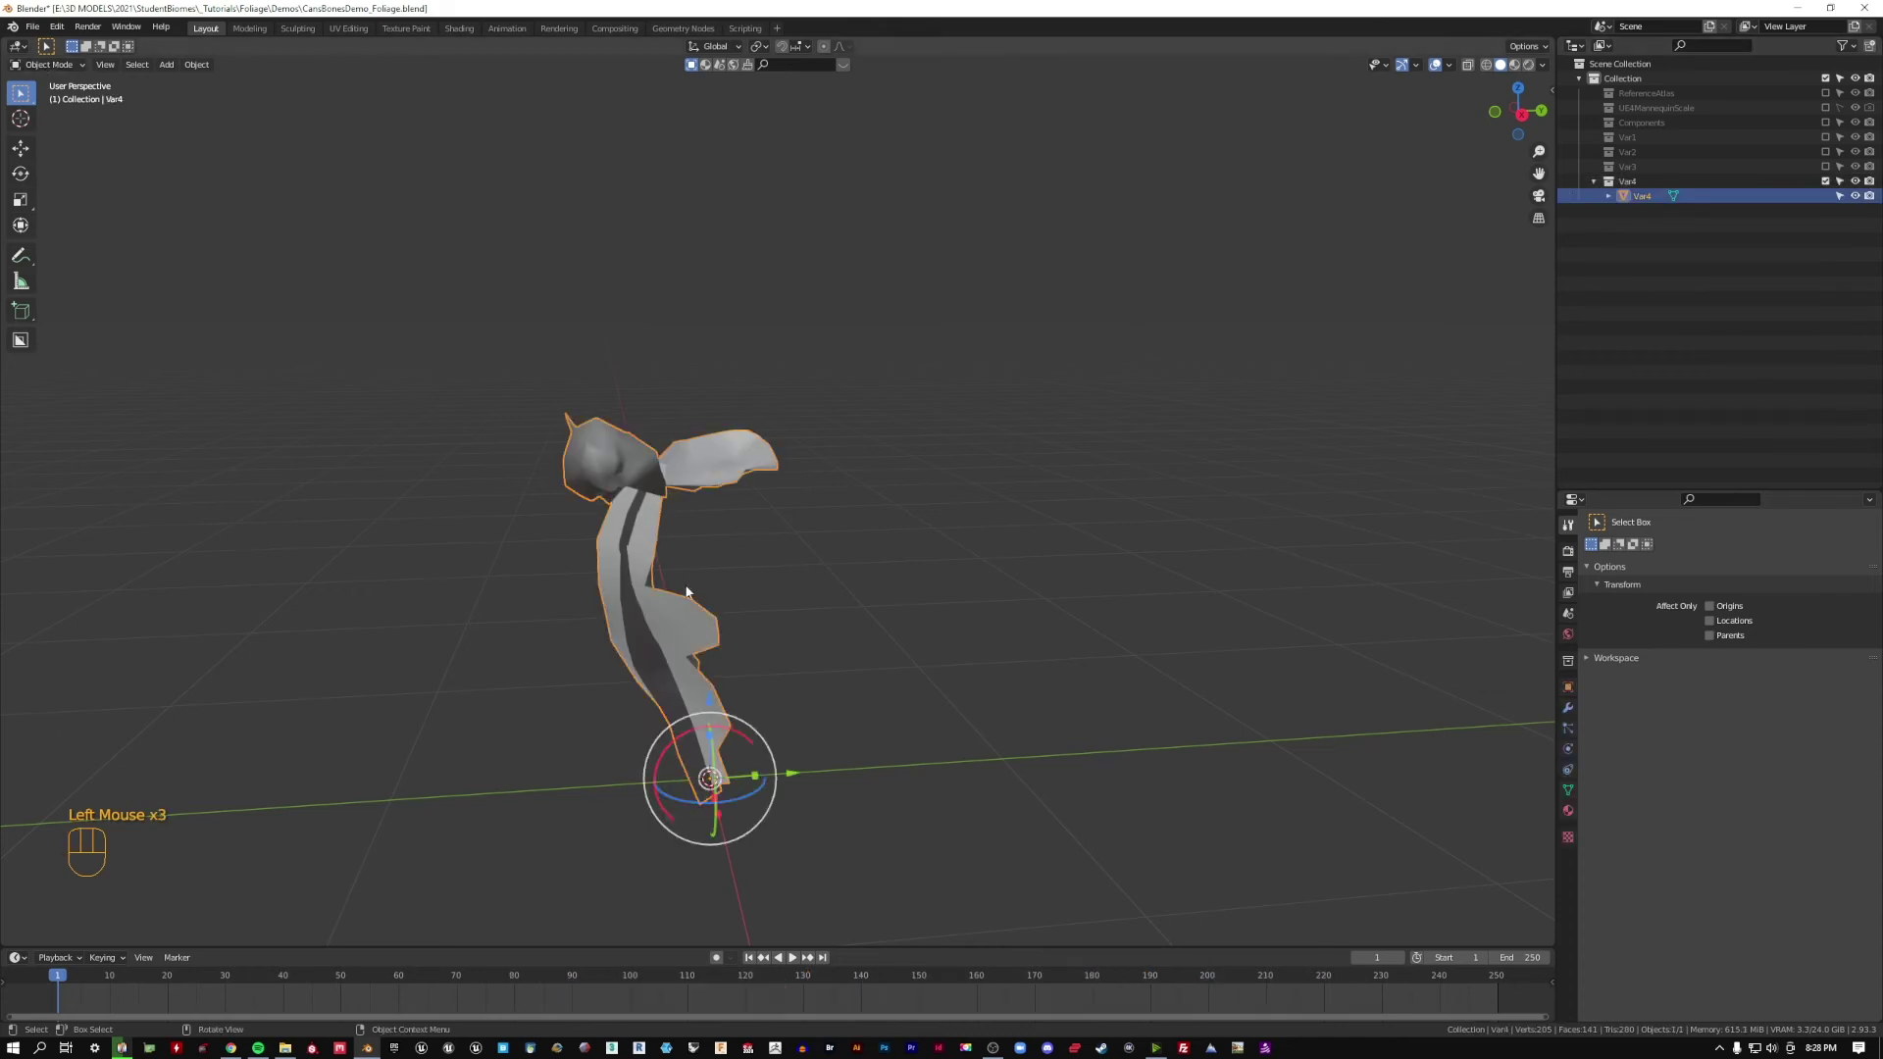
- Select all of Var4's vertices in Edit Mode and switch the mesh to Vertex Paint mode
key(Tab)
middle_drag(327, 295, 558, 158)
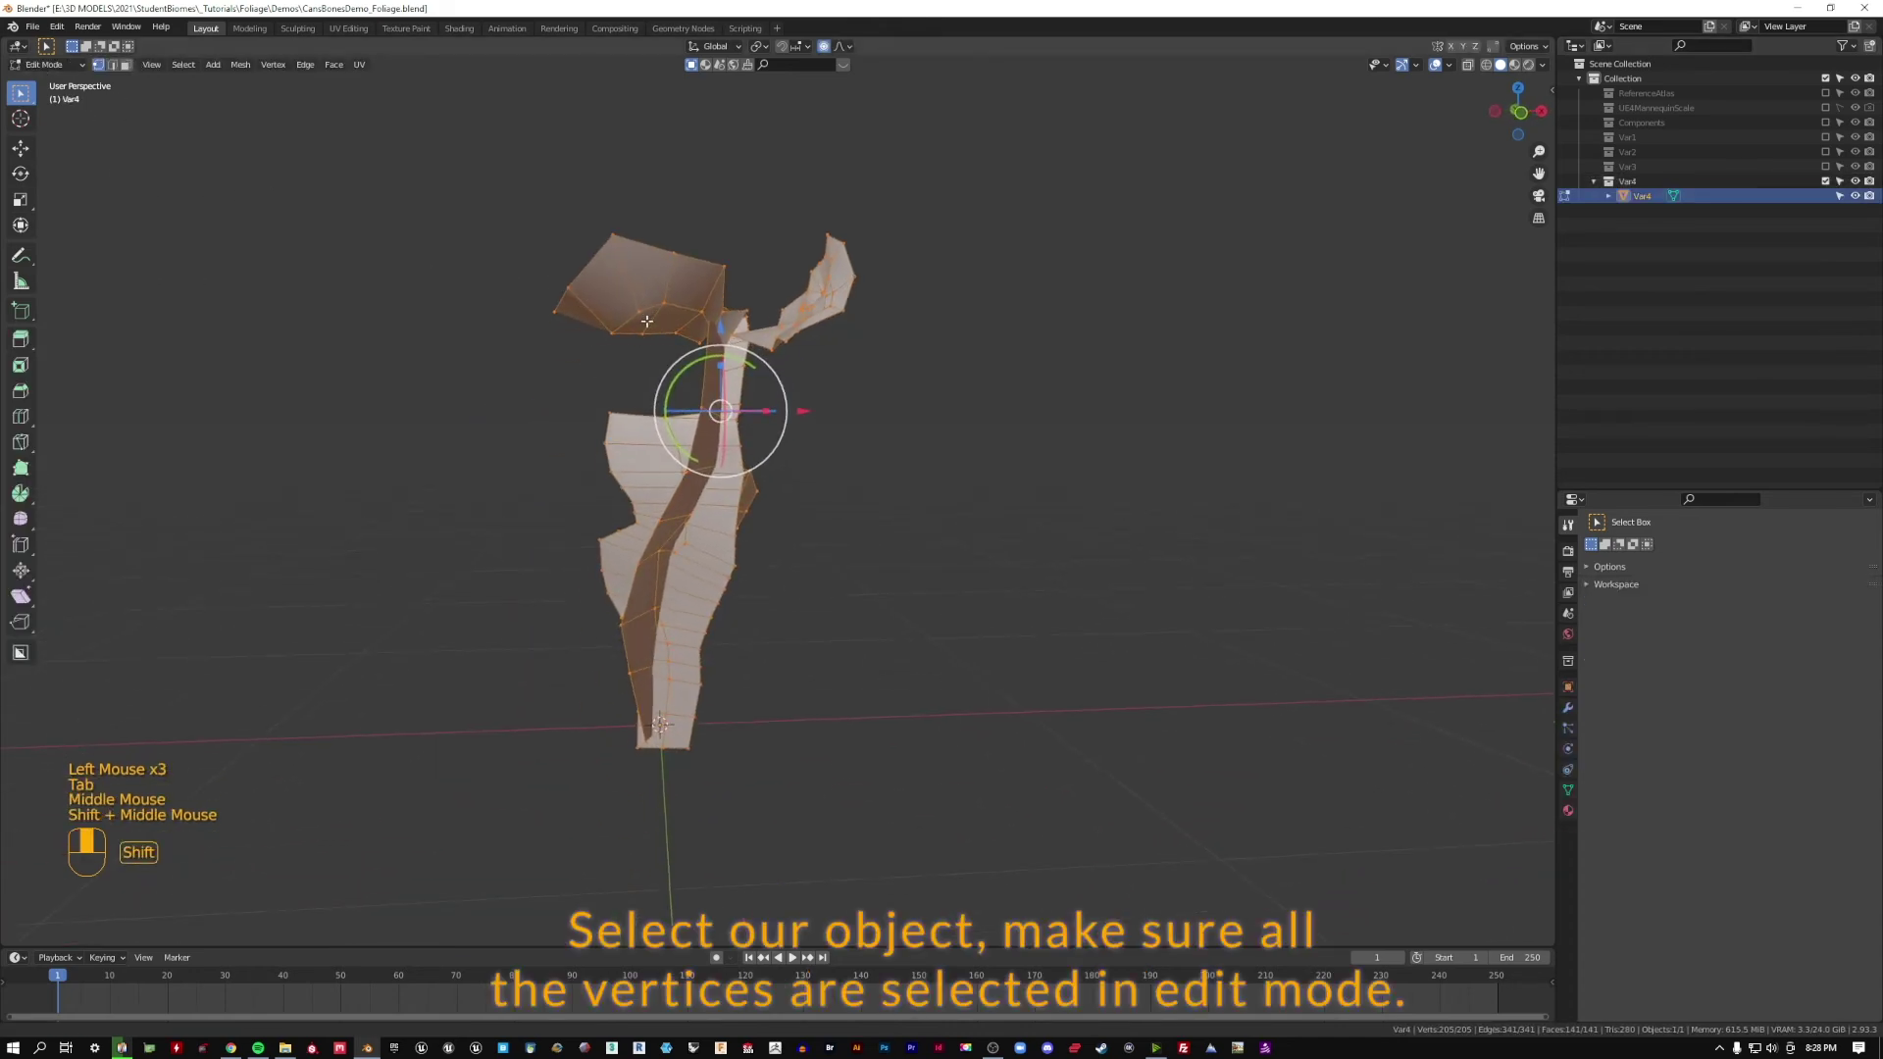
click(504, 336)
key(a)
middle_drag(494, 345, 633, 362)
shift+middle_drag(633, 362, 588, 363)
click(56, 66)
click(51, 130)
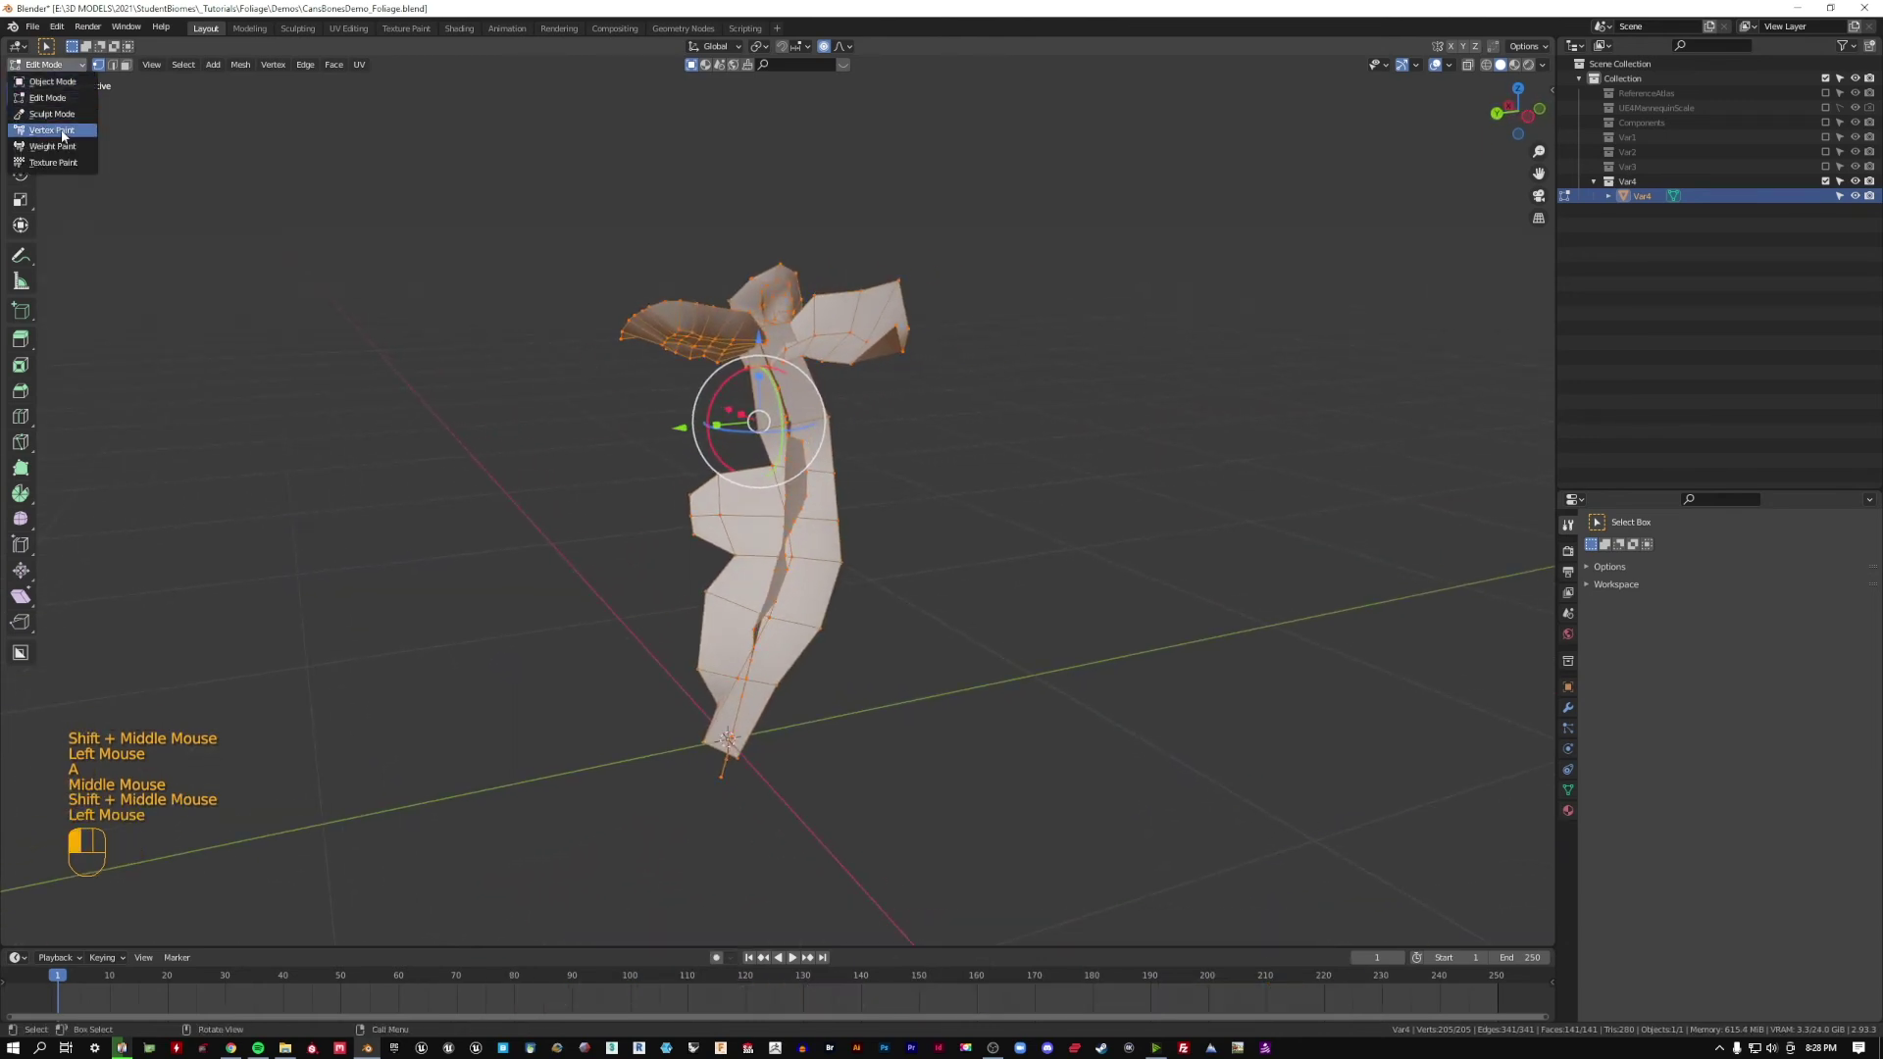
- Set the brush colour to pure black and fill the whole Var4 mesh with it
click(209, 46)
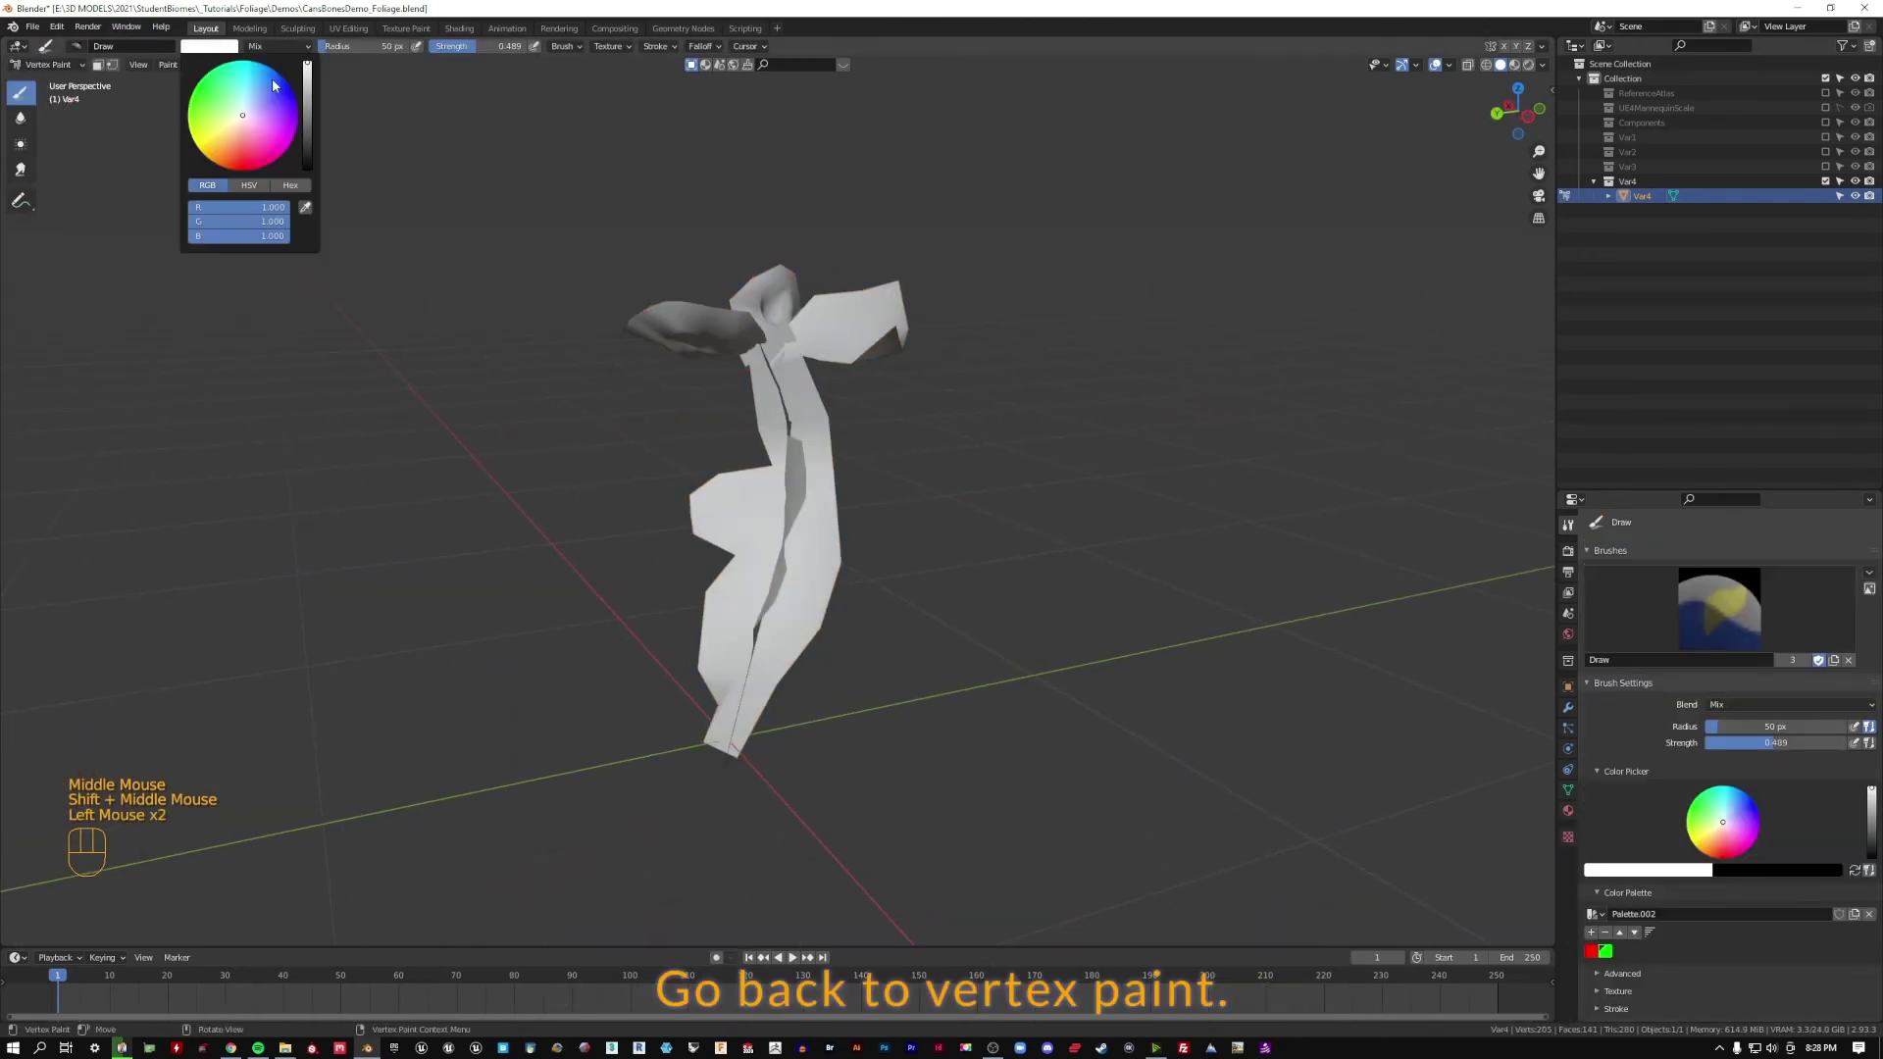
drag(311, 114, 312, 183)
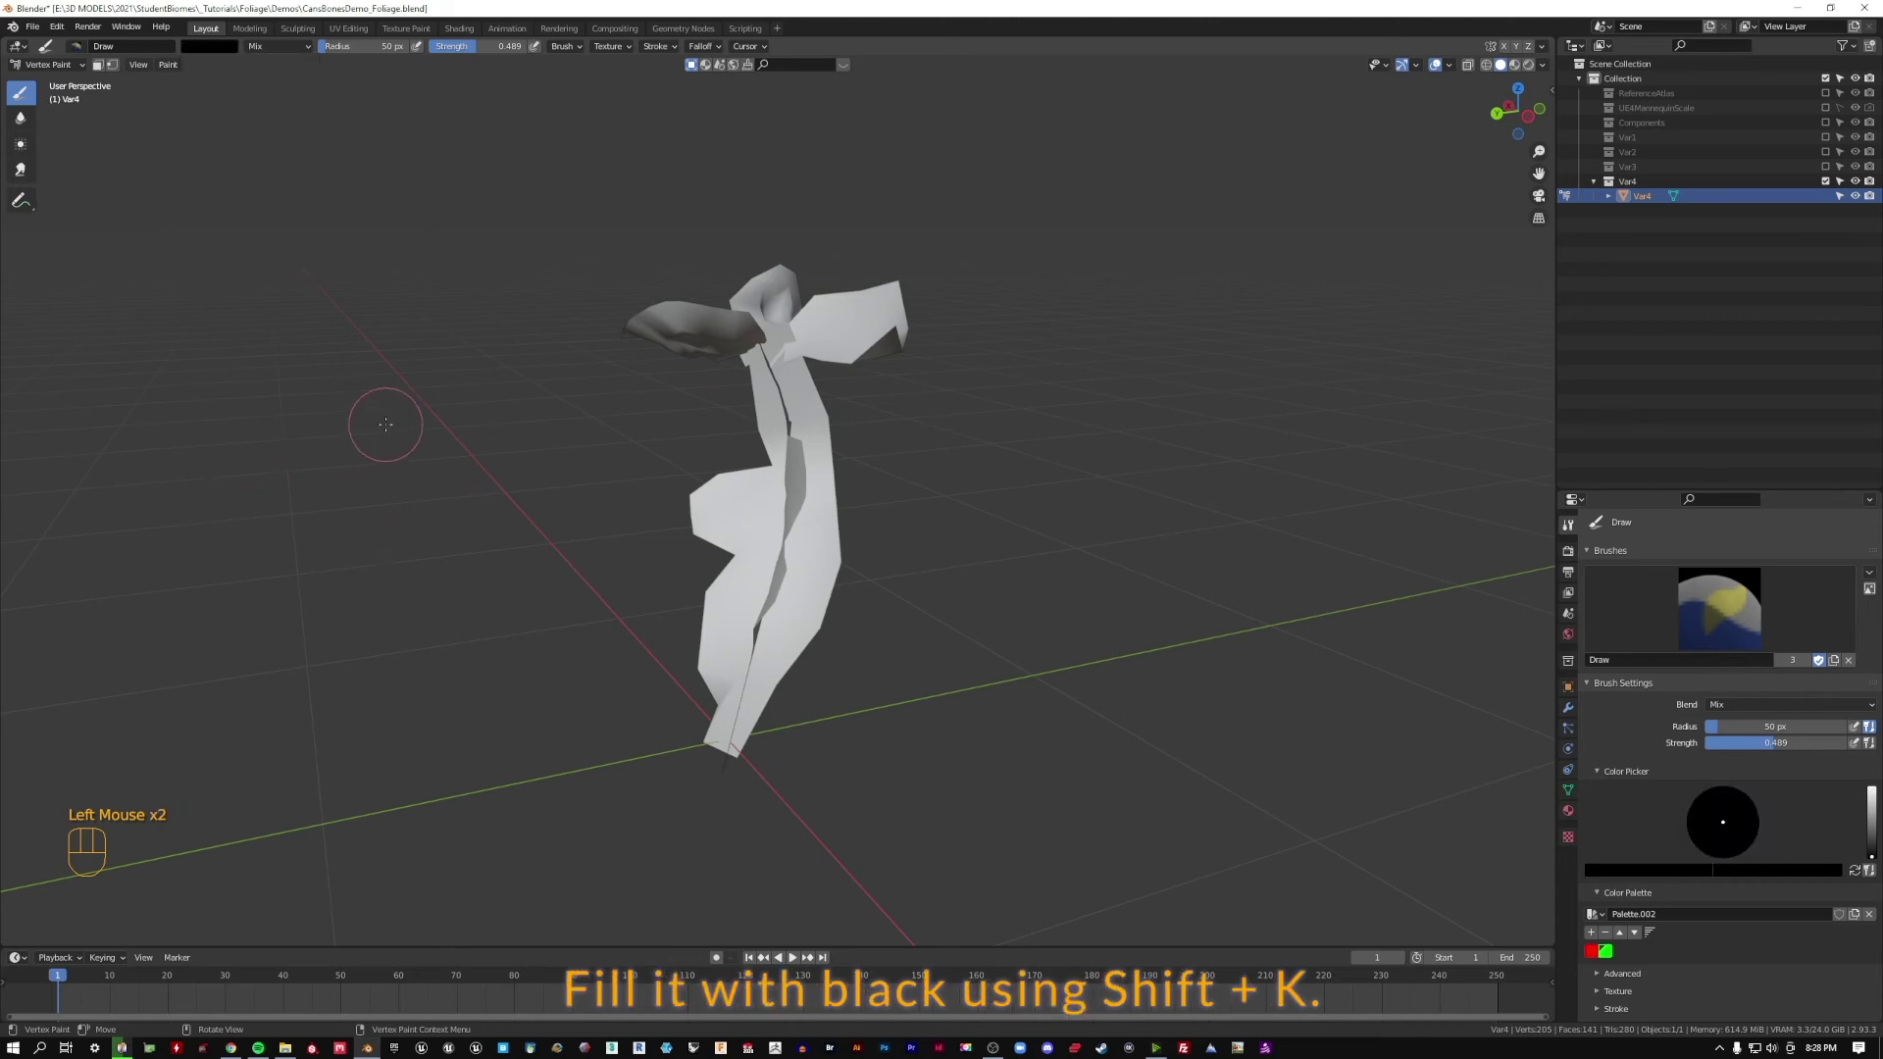
key(shift+k)
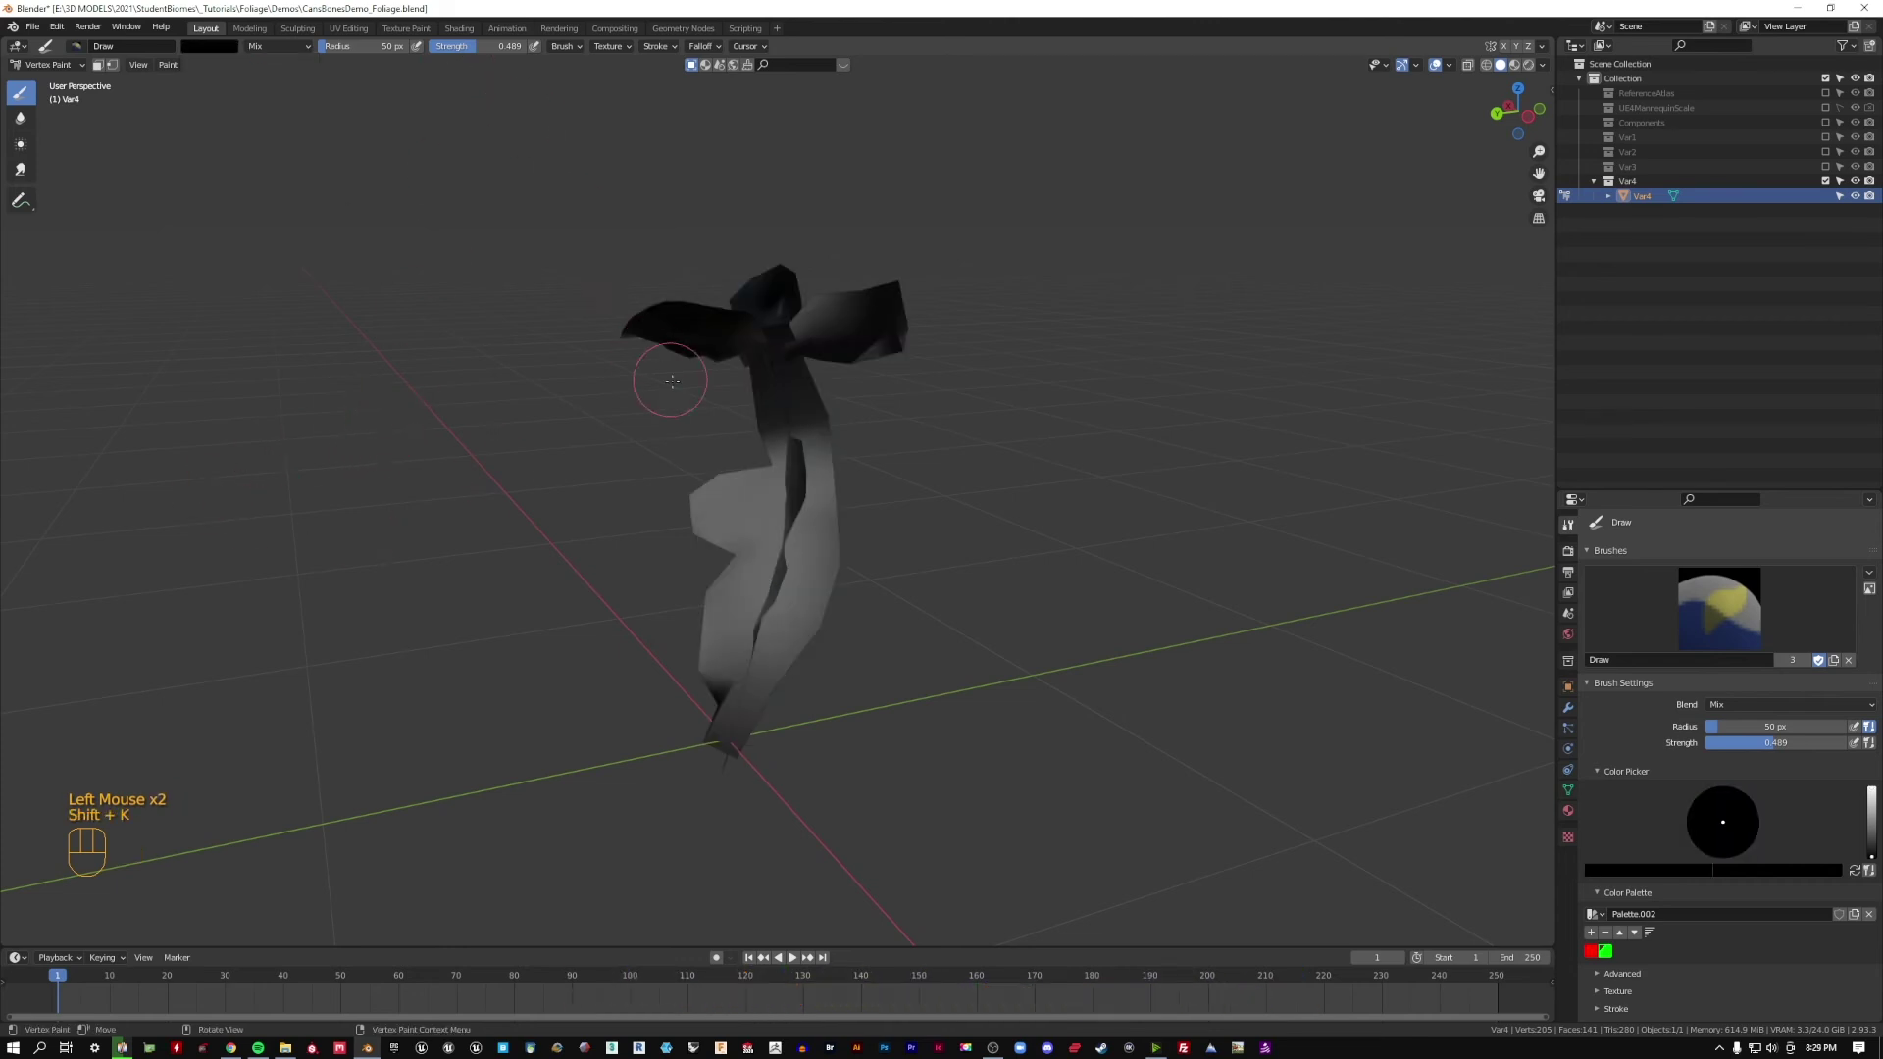
- Set the brush to white at strength 1.000 and paint the base of Var4's stem from all sides
mouse_move(672, 380)
middle_down()
mouse_move(1336, 346)
mouse_move(1307, 340)
middle_up()
click(210, 46)
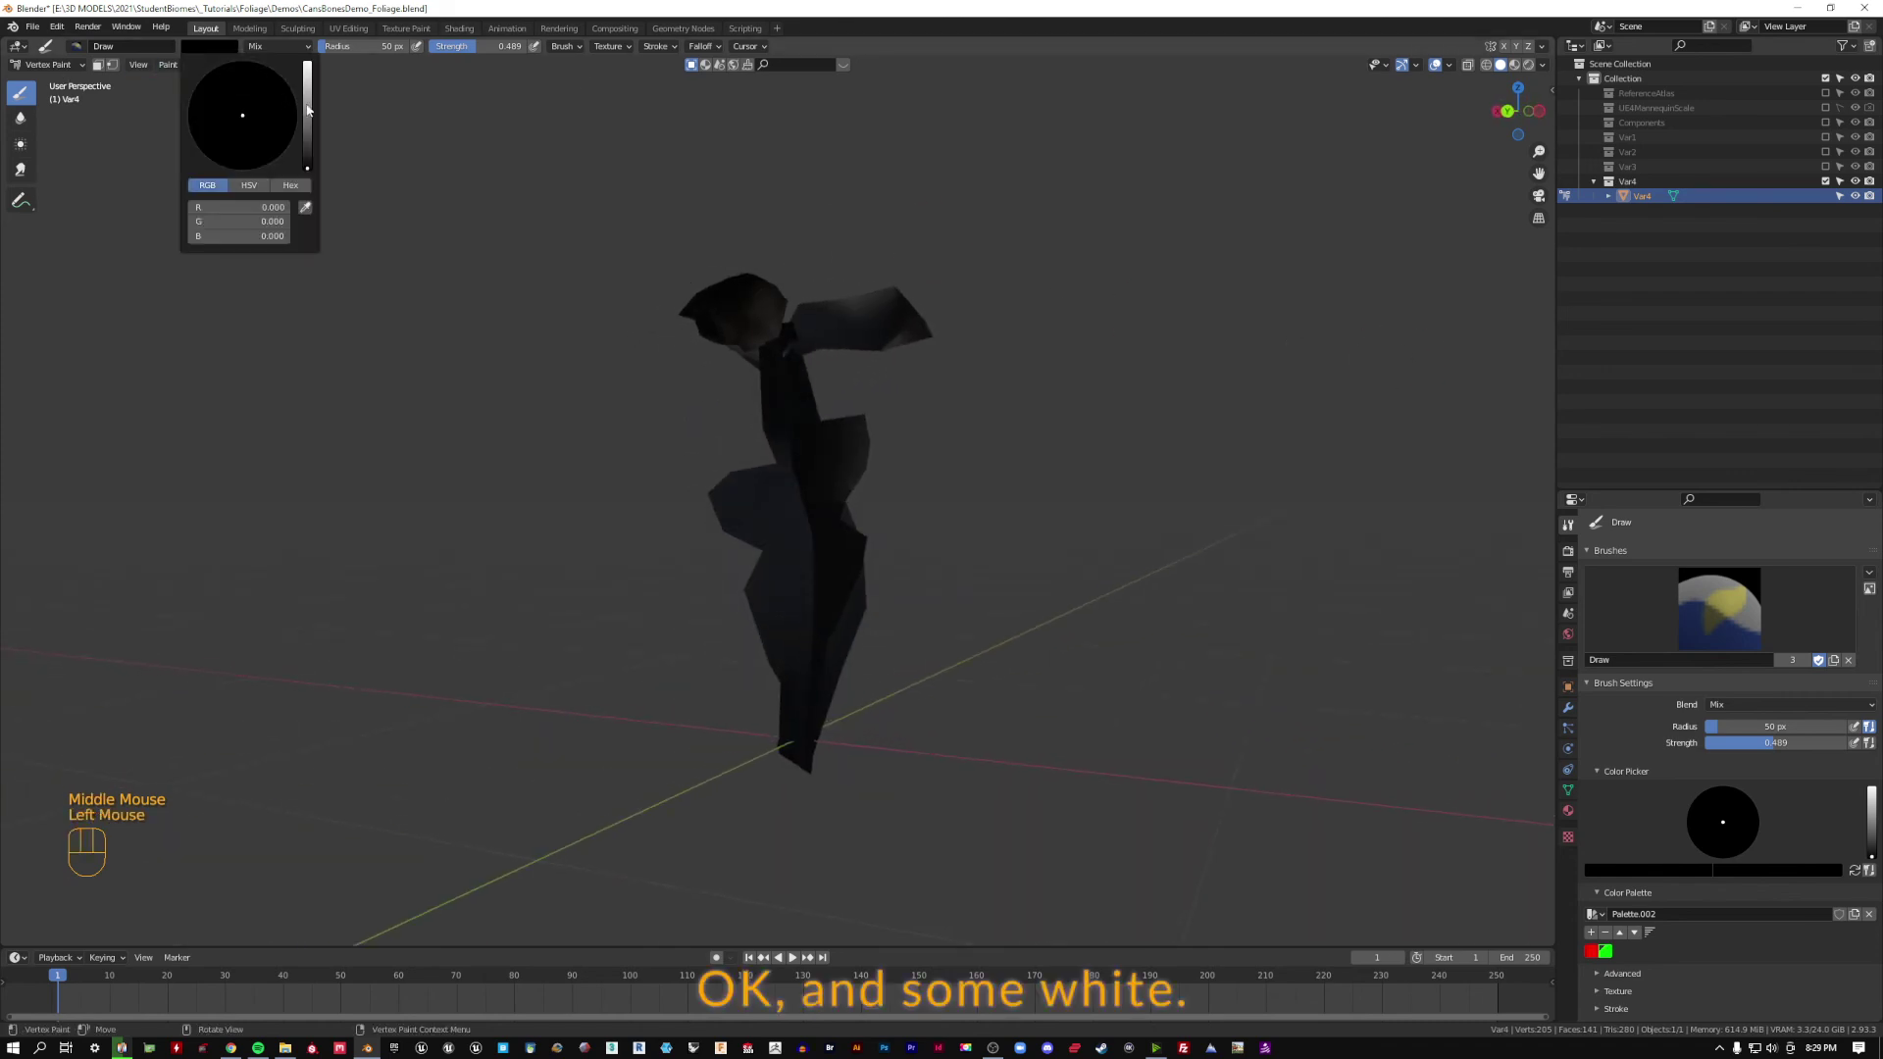
drag(307, 110, 308, 61)
drag(483, 46, 529, 46)
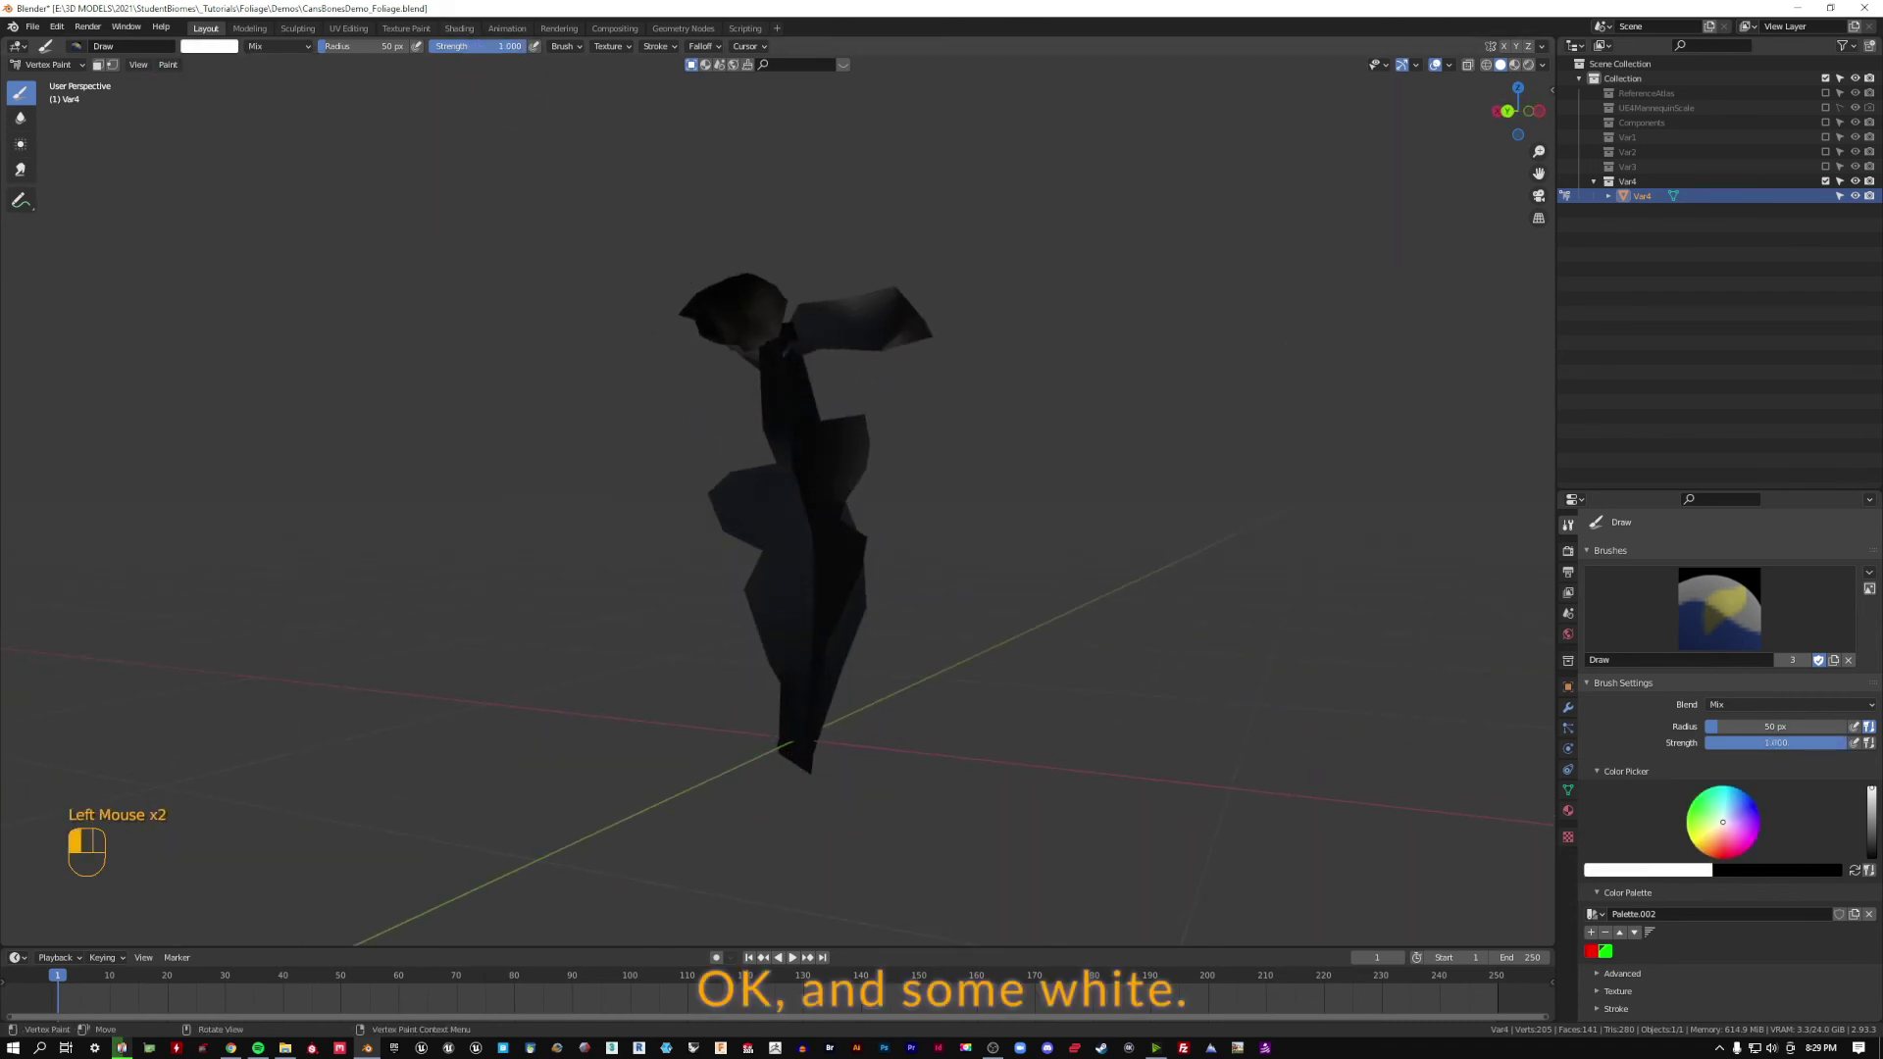
drag(836, 814, 736, 761)
middle_drag(655, 765, 882, 757)
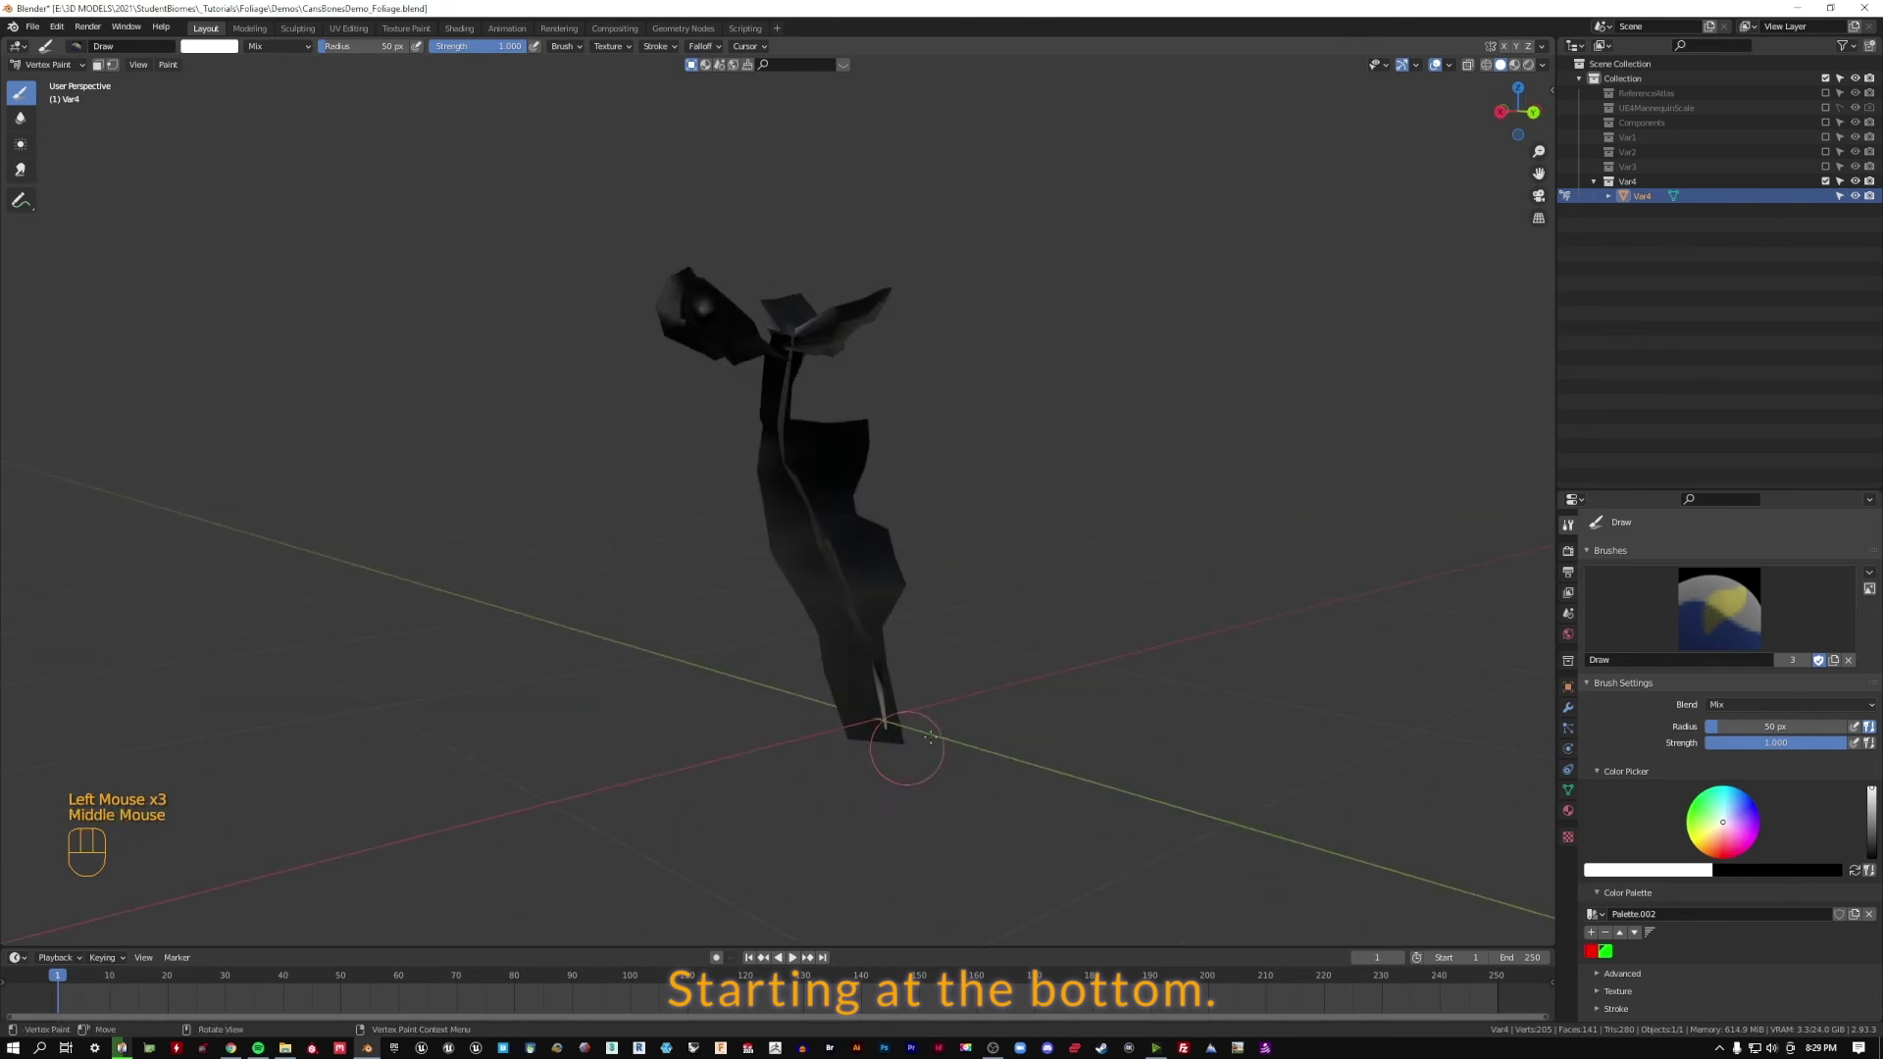
drag(903, 750, 656, 718)
middle_drag(529, 717, 685, 693)
drag(686, 693, 697, 683)
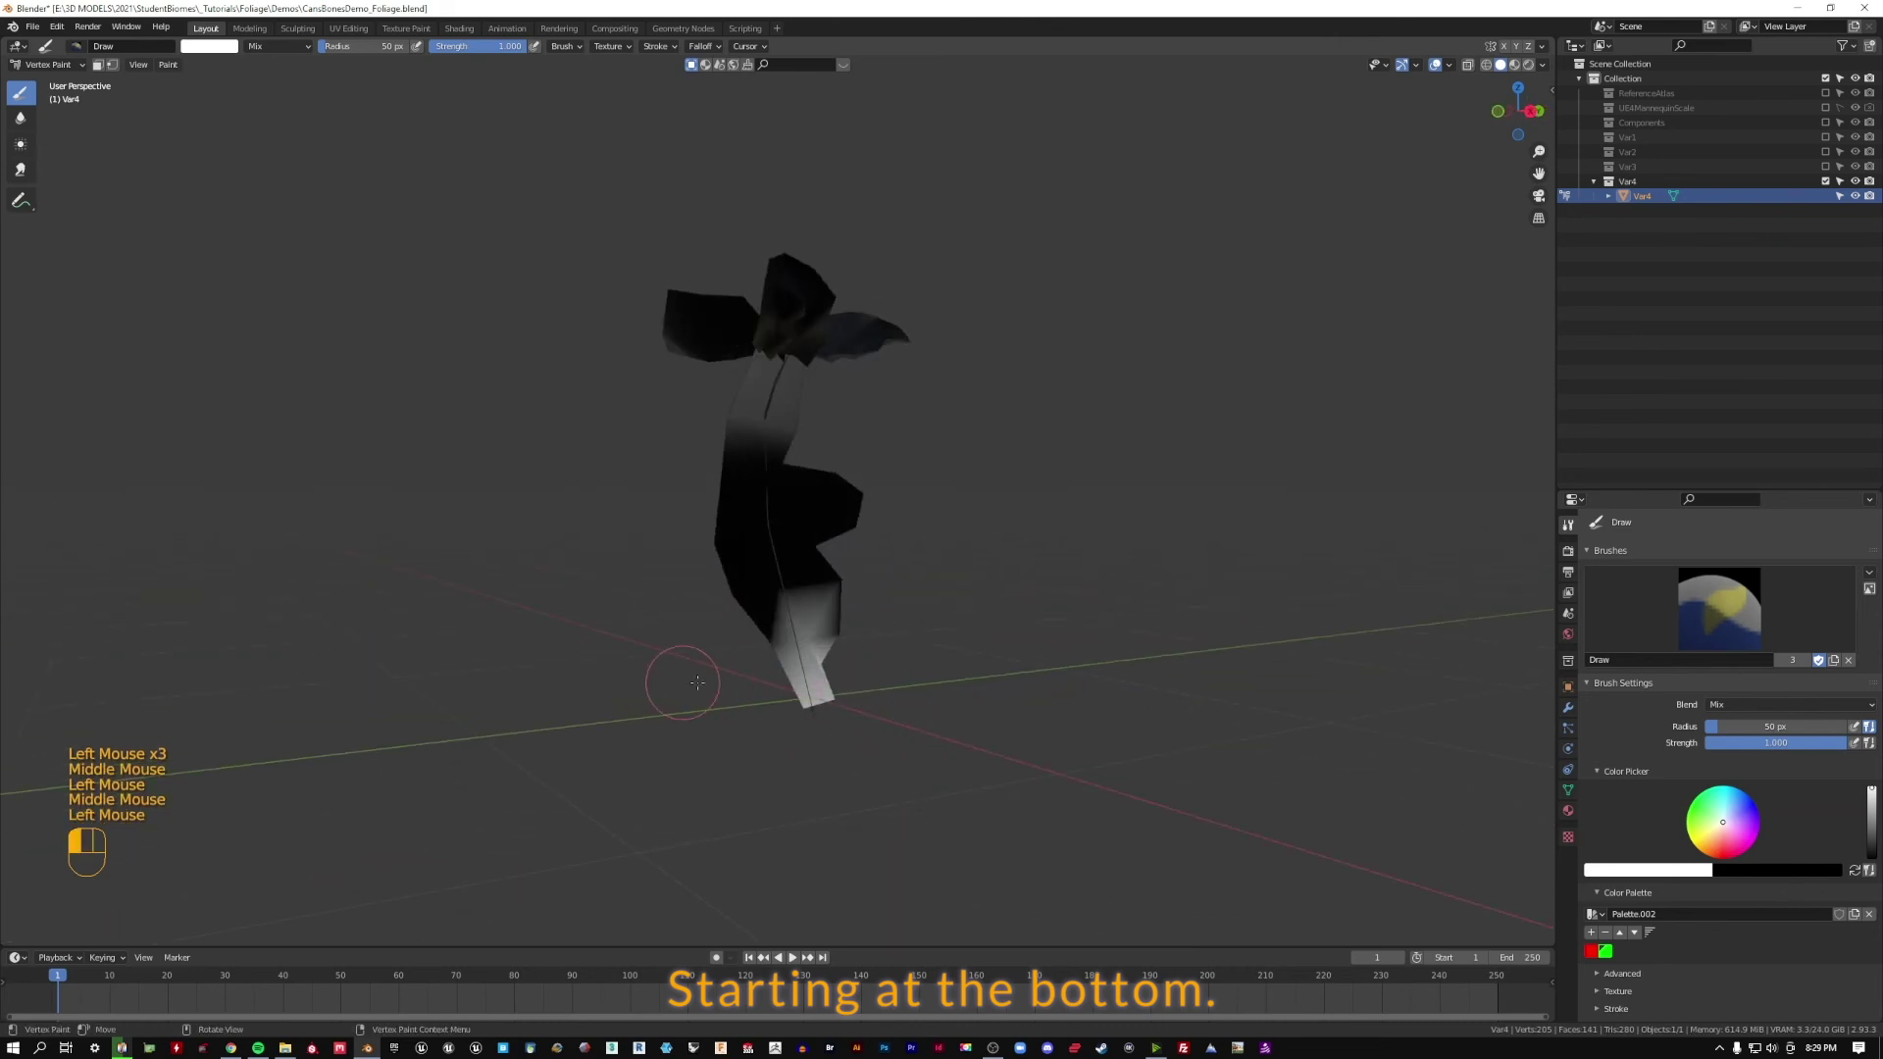
middle_drag(598, 697, 870, 690)
drag(870, 690, 541, 692)
middle_drag(541, 693, 819, 691)
mouse_move(819, 691)
mouse_down()
mouse_move(707, 692)
mouse_move(774, 647)
mouse_up()
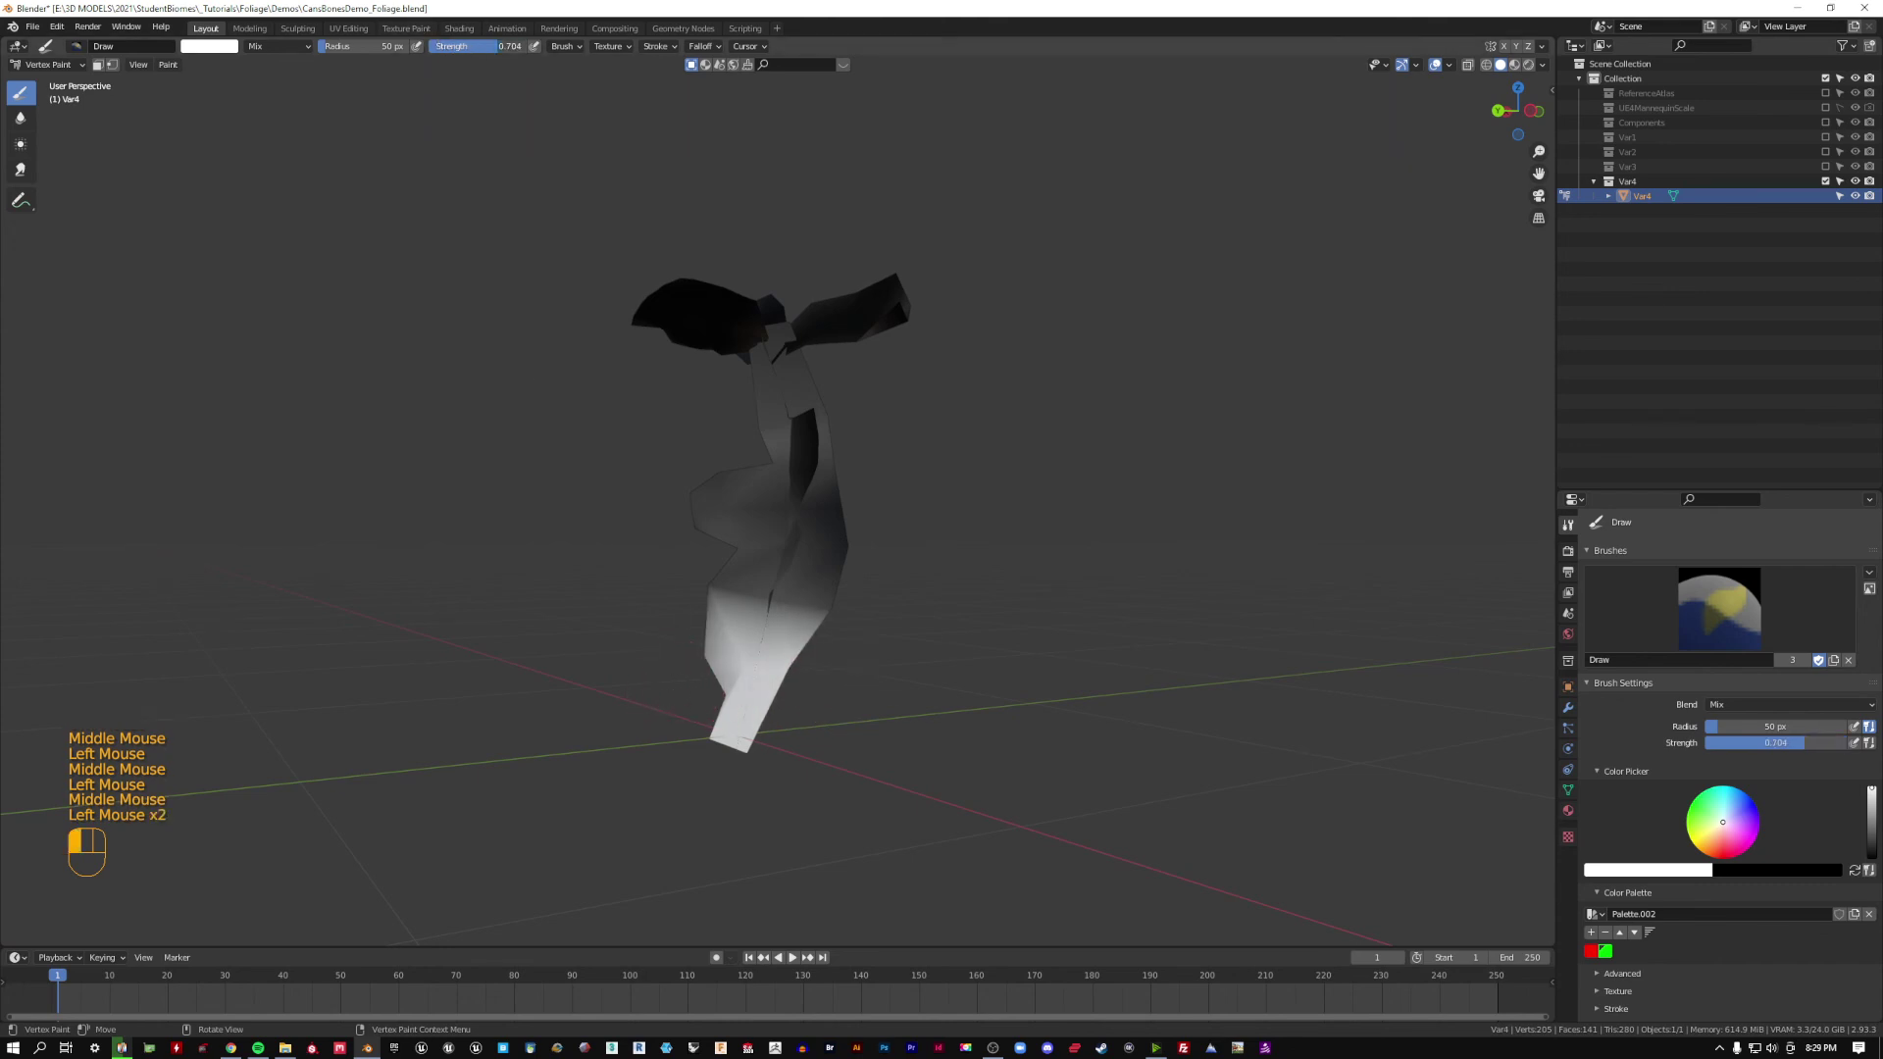
- Lower the brush strength to 0.348 and extend the white fade up Var4's stem and its lower leaf edges
drag(895, 622, 804, 550)
middle_drag(805, 549, 868, 558)
drag(868, 558, 849, 608)
middle_drag(728, 592, 916, 588)
drag(760, 610, 801, 621)
middle_drag(699, 600, 765, 595)
click(765, 596)
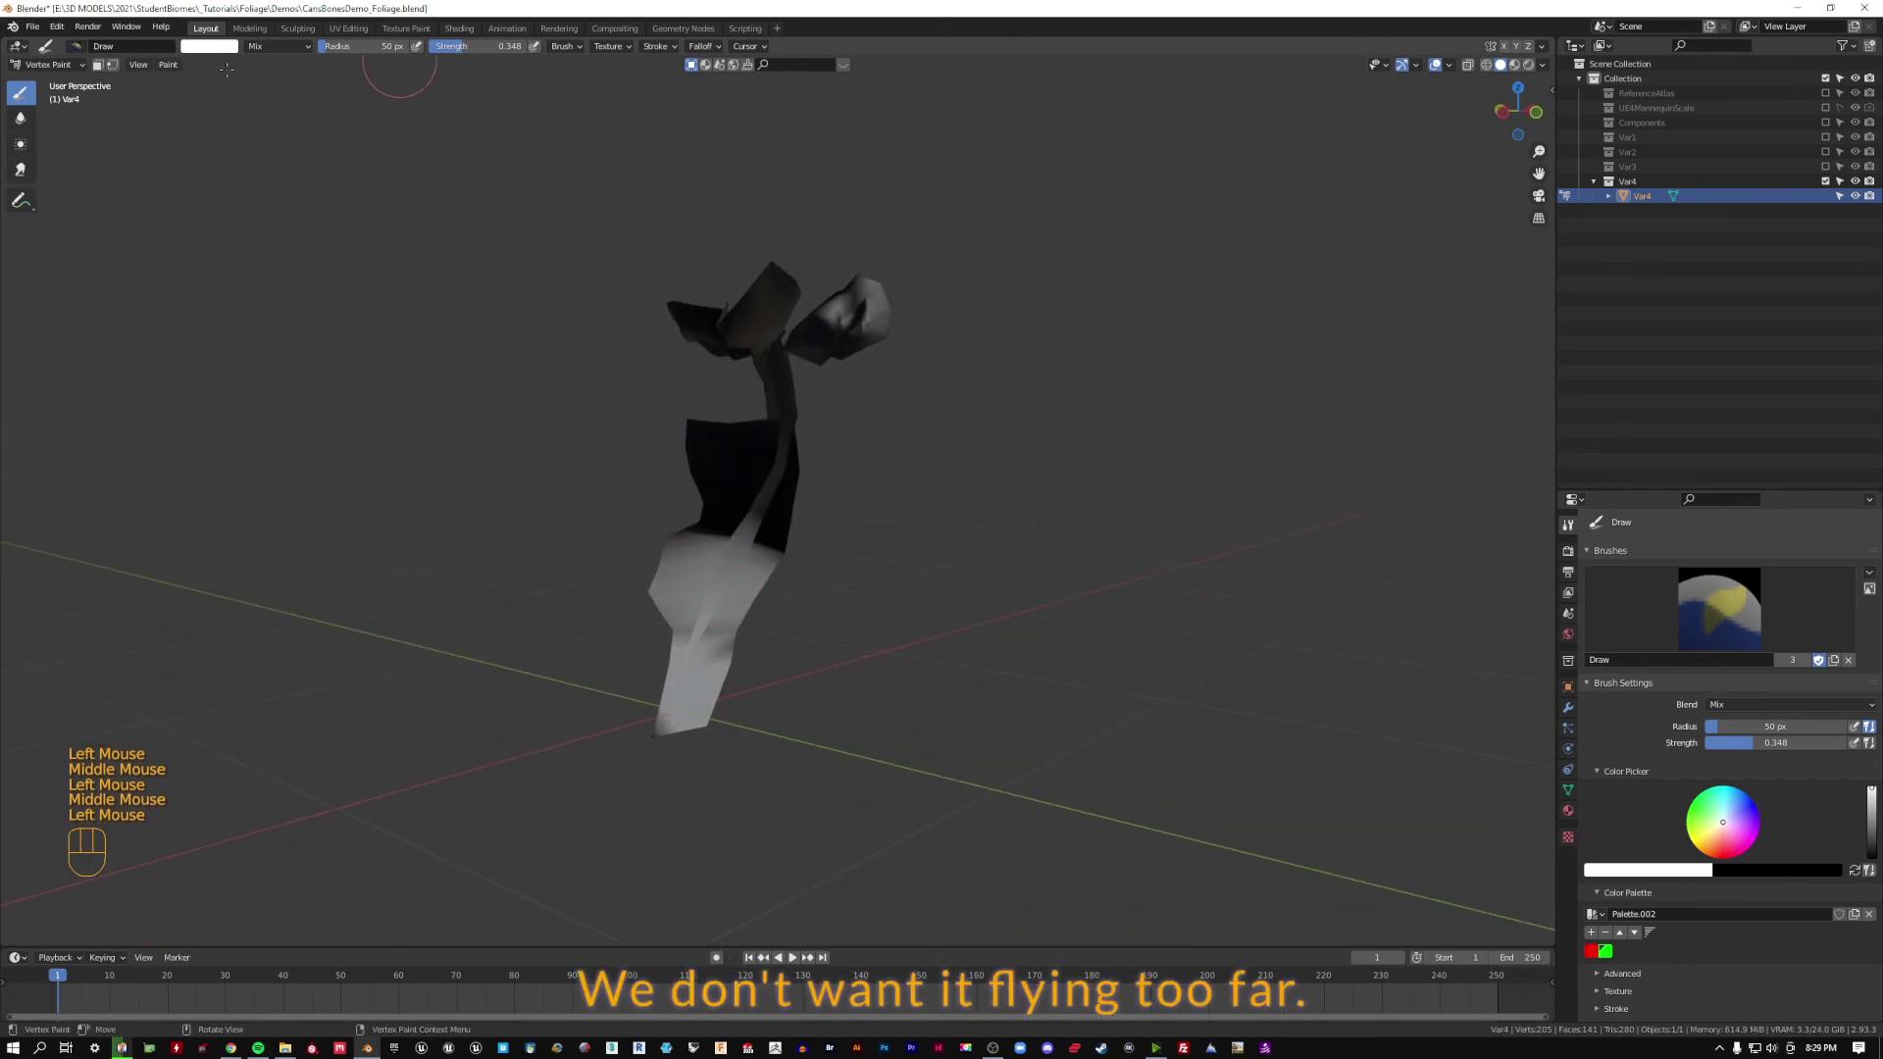
- Set the brush to mid grey at strength 1.000 and paint the transition zone around Var4's lower stem
drag(477, 49, 535, 47)
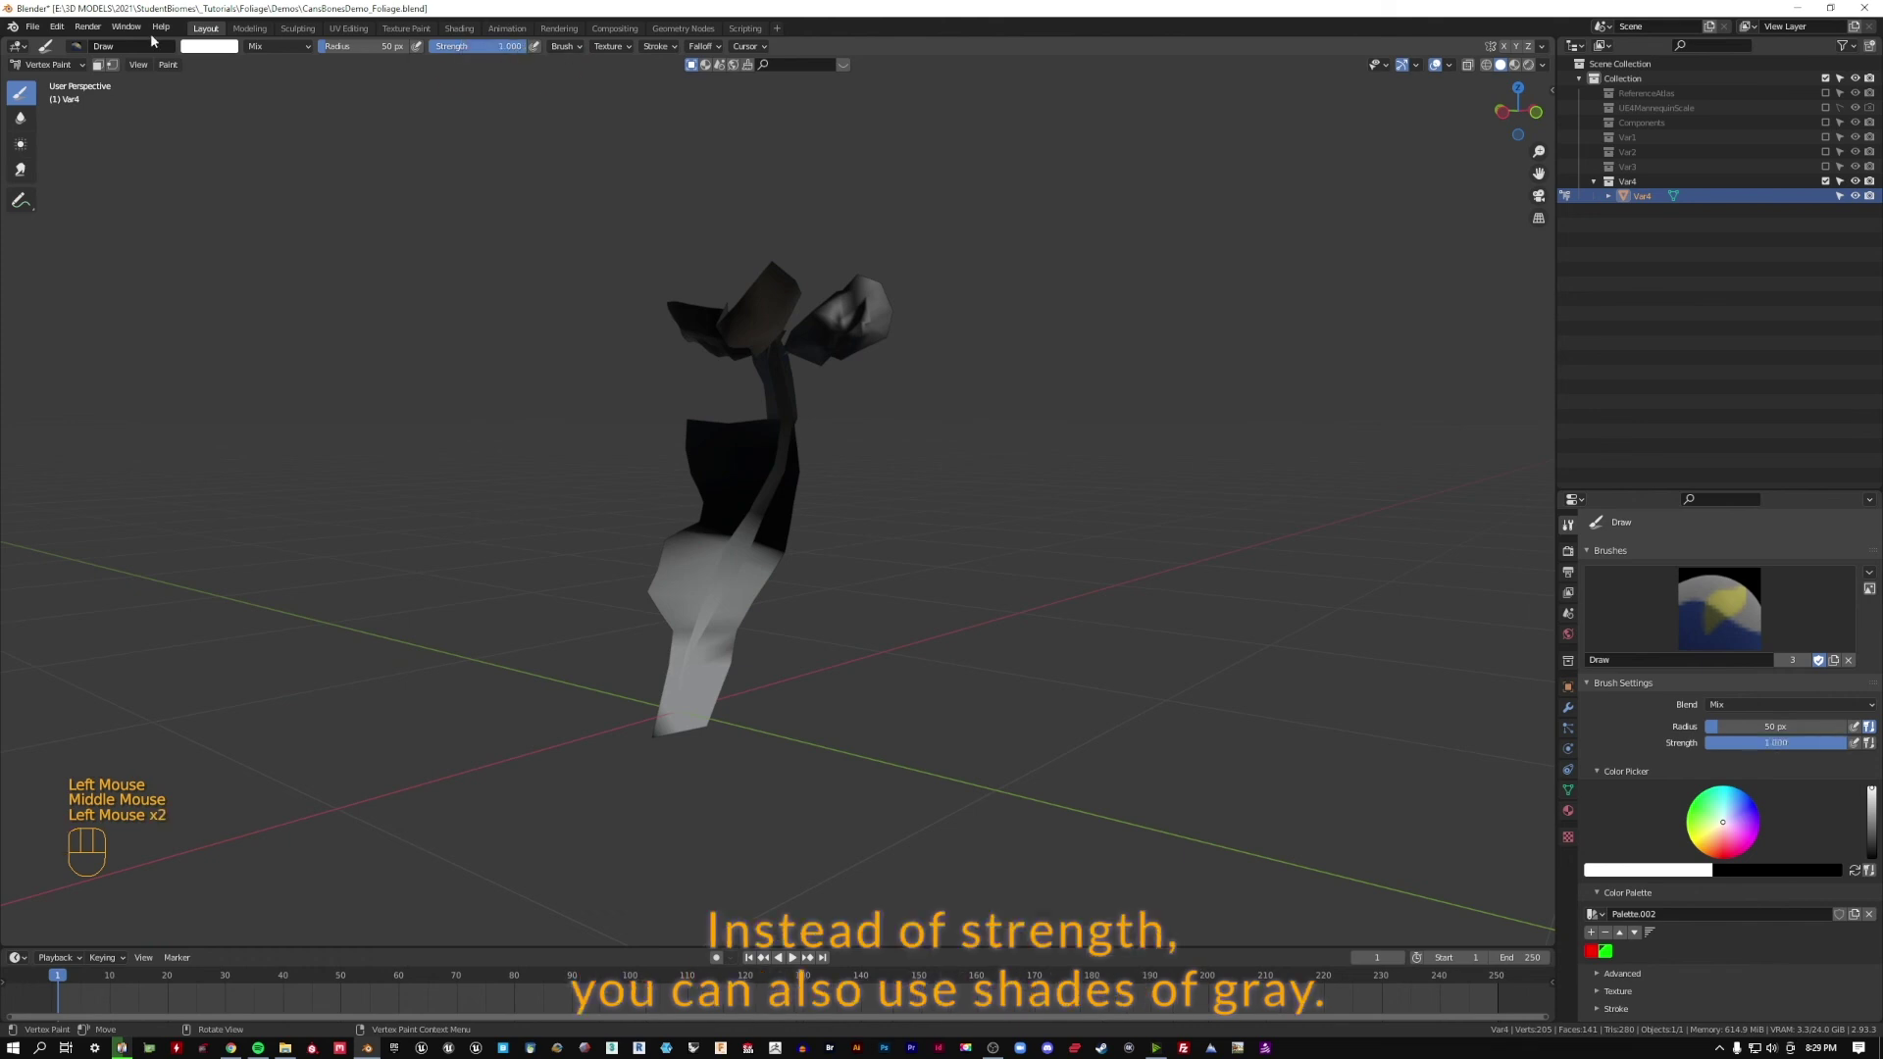
click(209, 46)
click(308, 122)
drag(769, 587, 699, 571)
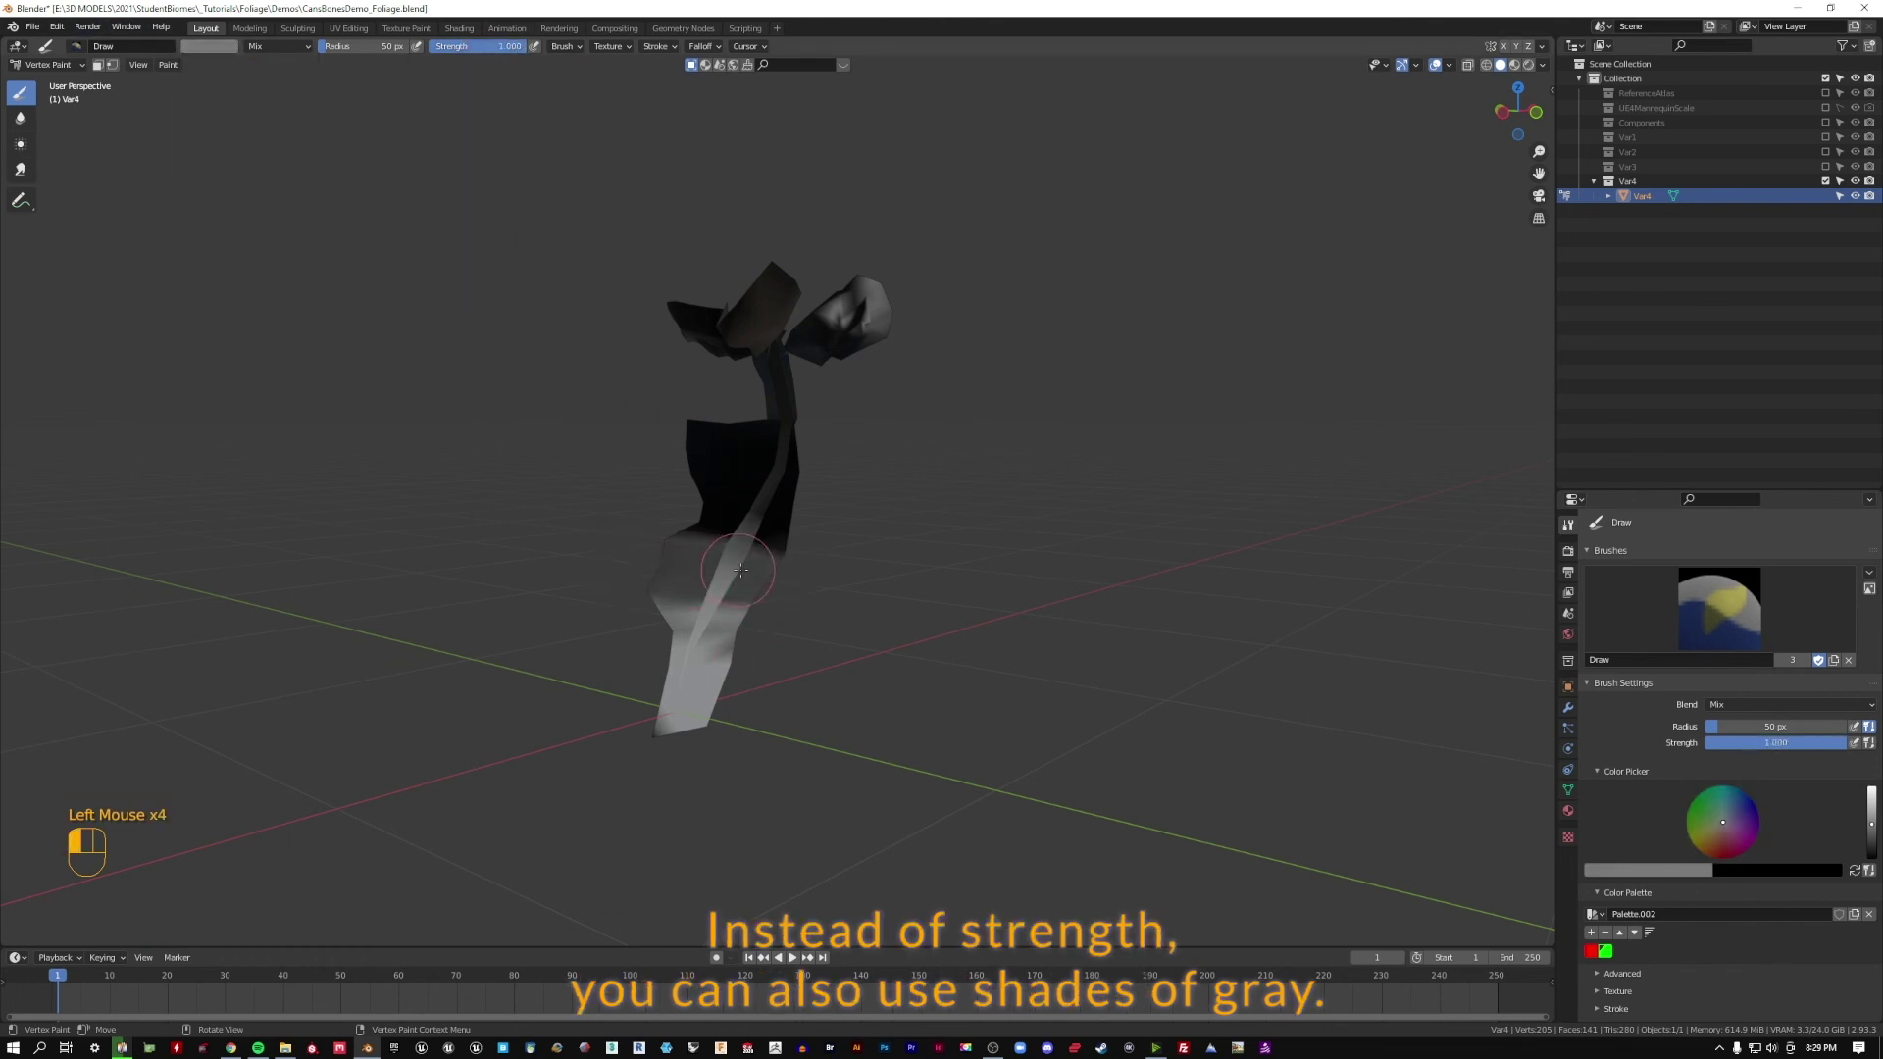
middle_drag(941, 579, 733, 584)
mouse_move(731, 583)
mouse_down()
mouse_move(651, 568)
mouse_move(814, 537)
mouse_up()
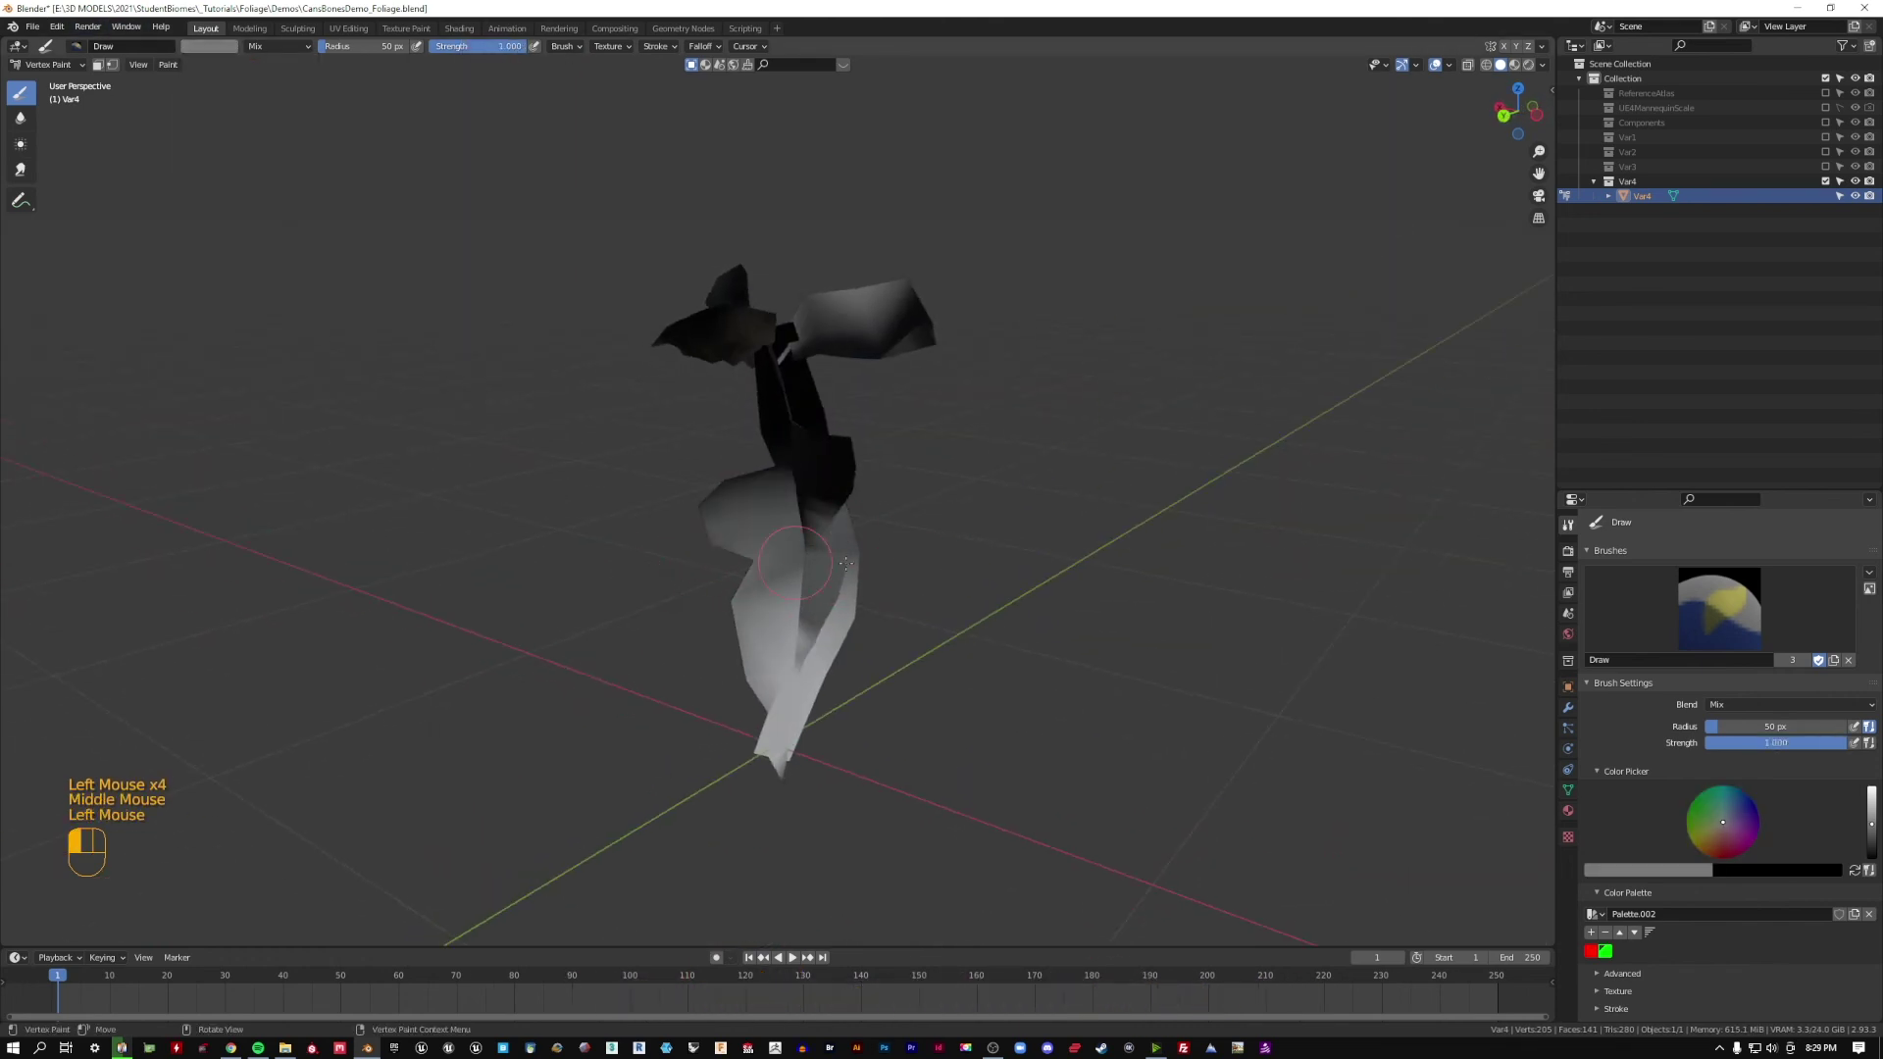
middle_drag(932, 589, 902, 555)
mouse_move(795, 540)
mouse_down()
mouse_move(882, 547)
mouse_move(697, 588)
mouse_up()
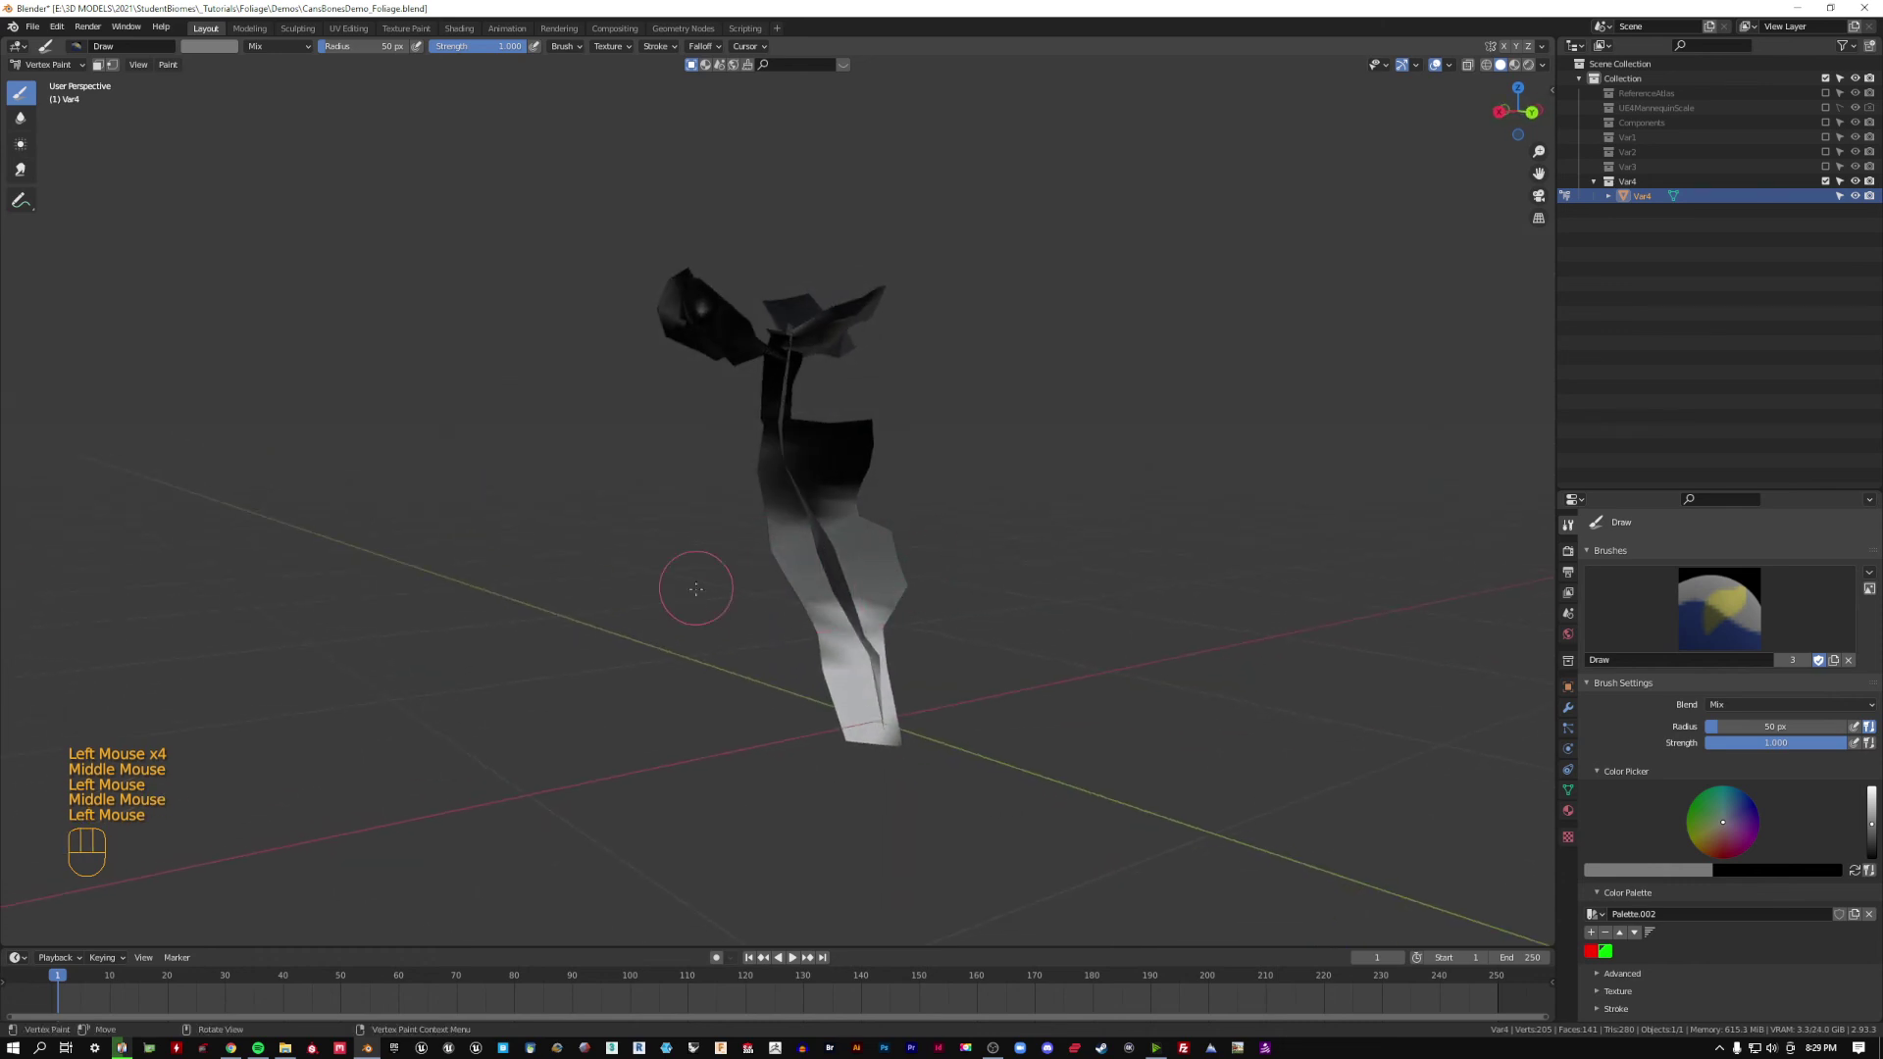
middle_drag(698, 589, 983, 562)
drag(656, 578, 683, 579)
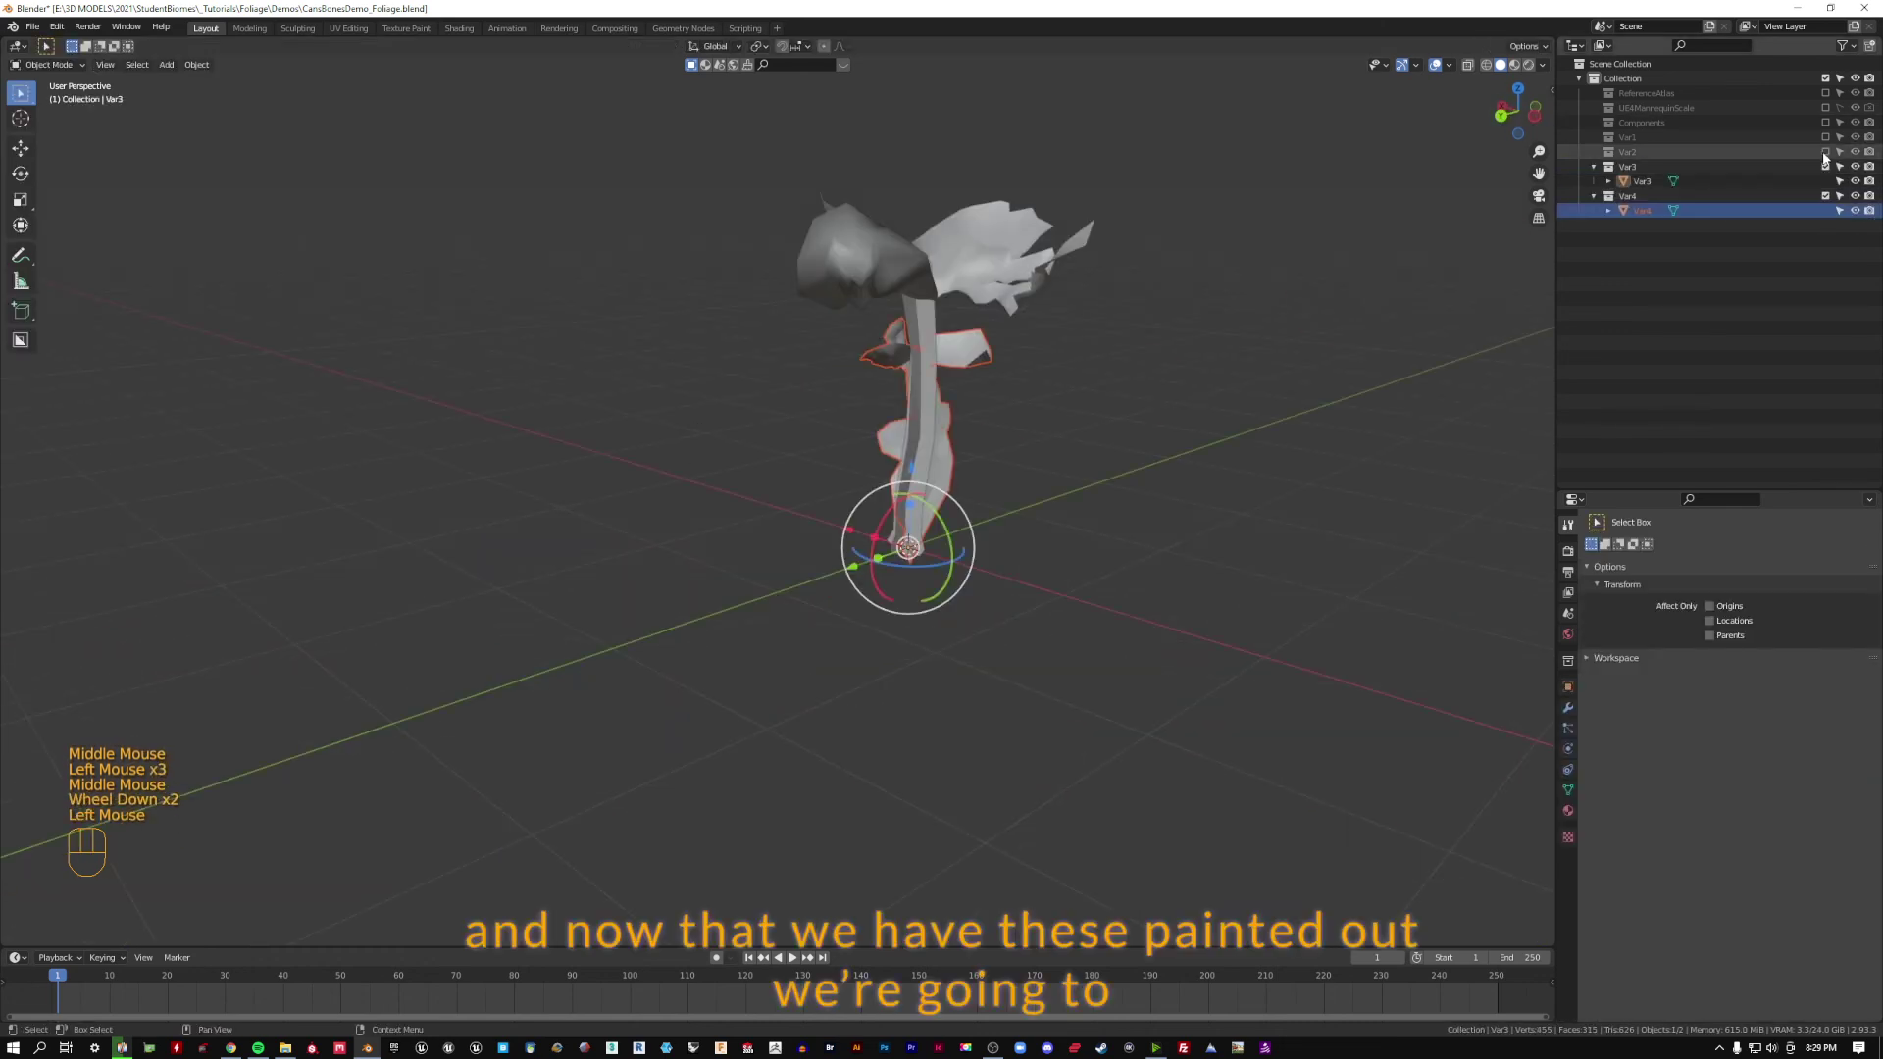
- Enable the Var1, Var2 and Var3 collections alongside Var4 and deselect all objects
click(1825, 152)
click(1826, 138)
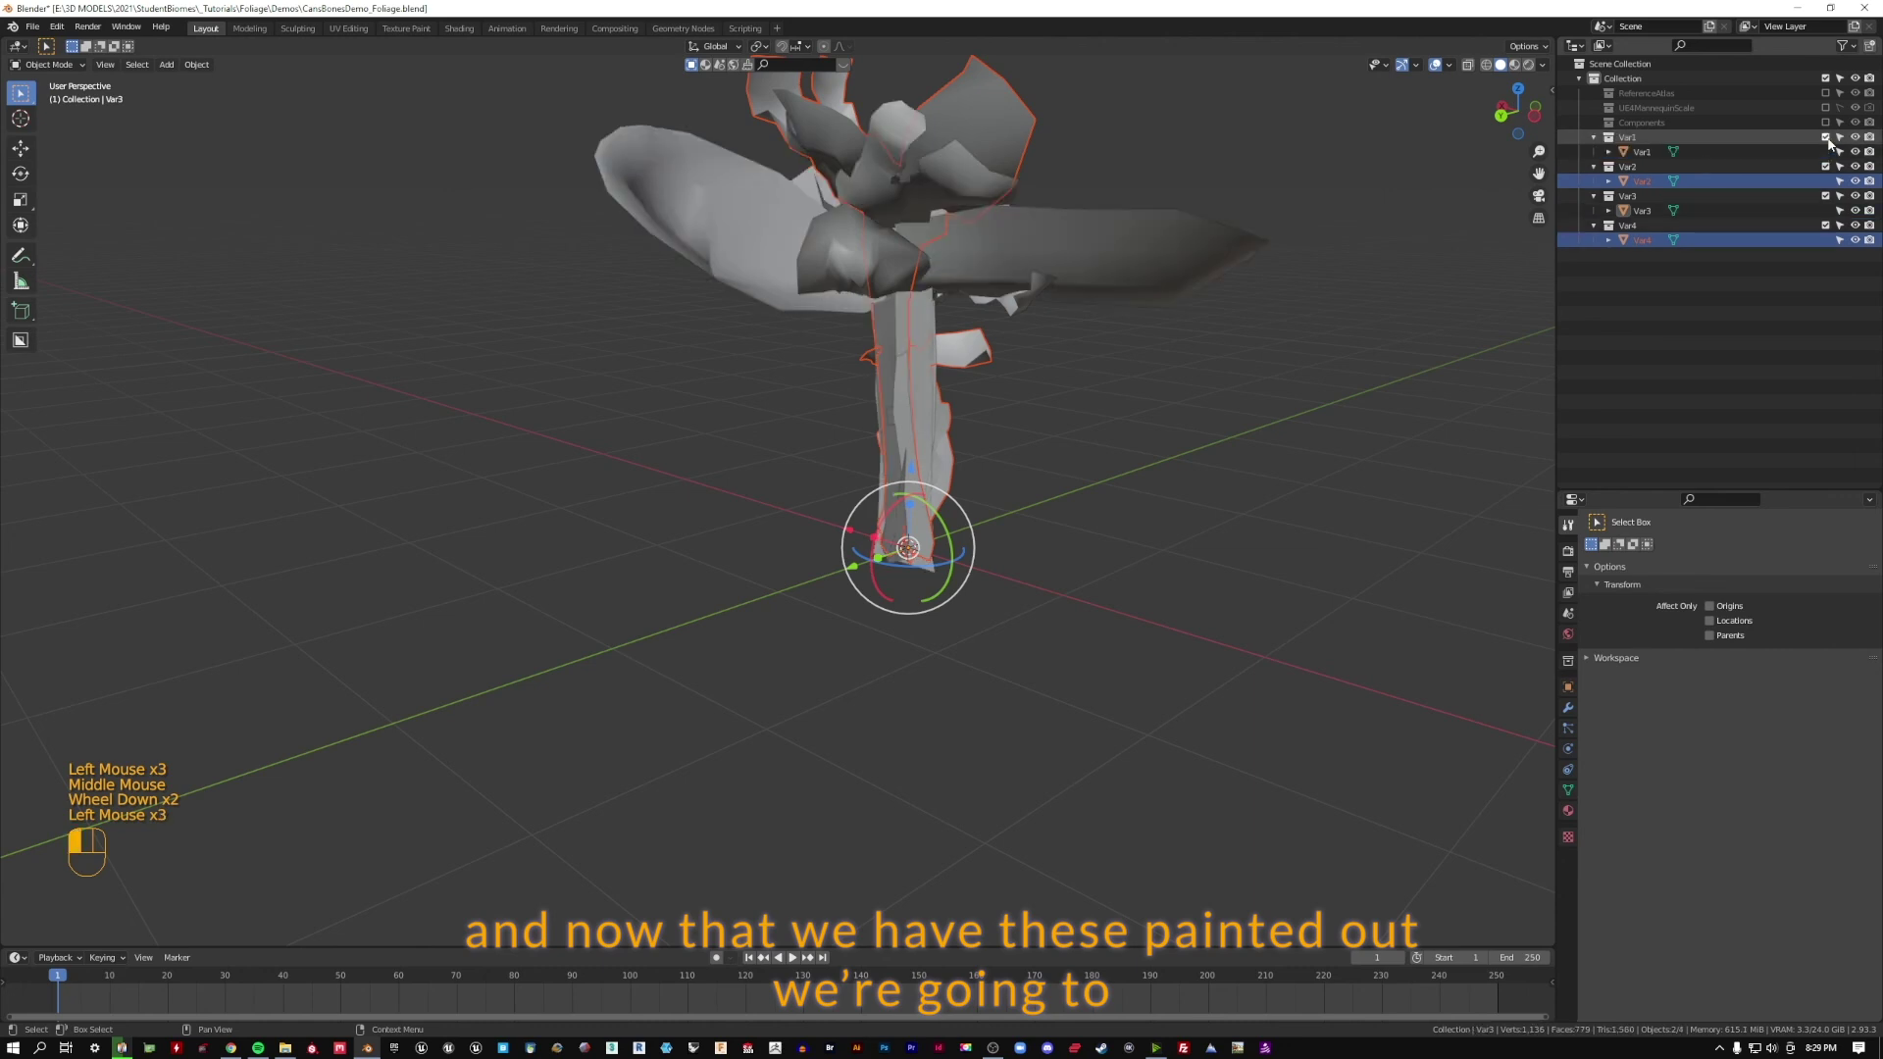
click(1232, 566)
middle_drag(1231, 567, 1269, 412)
click(1269, 411)
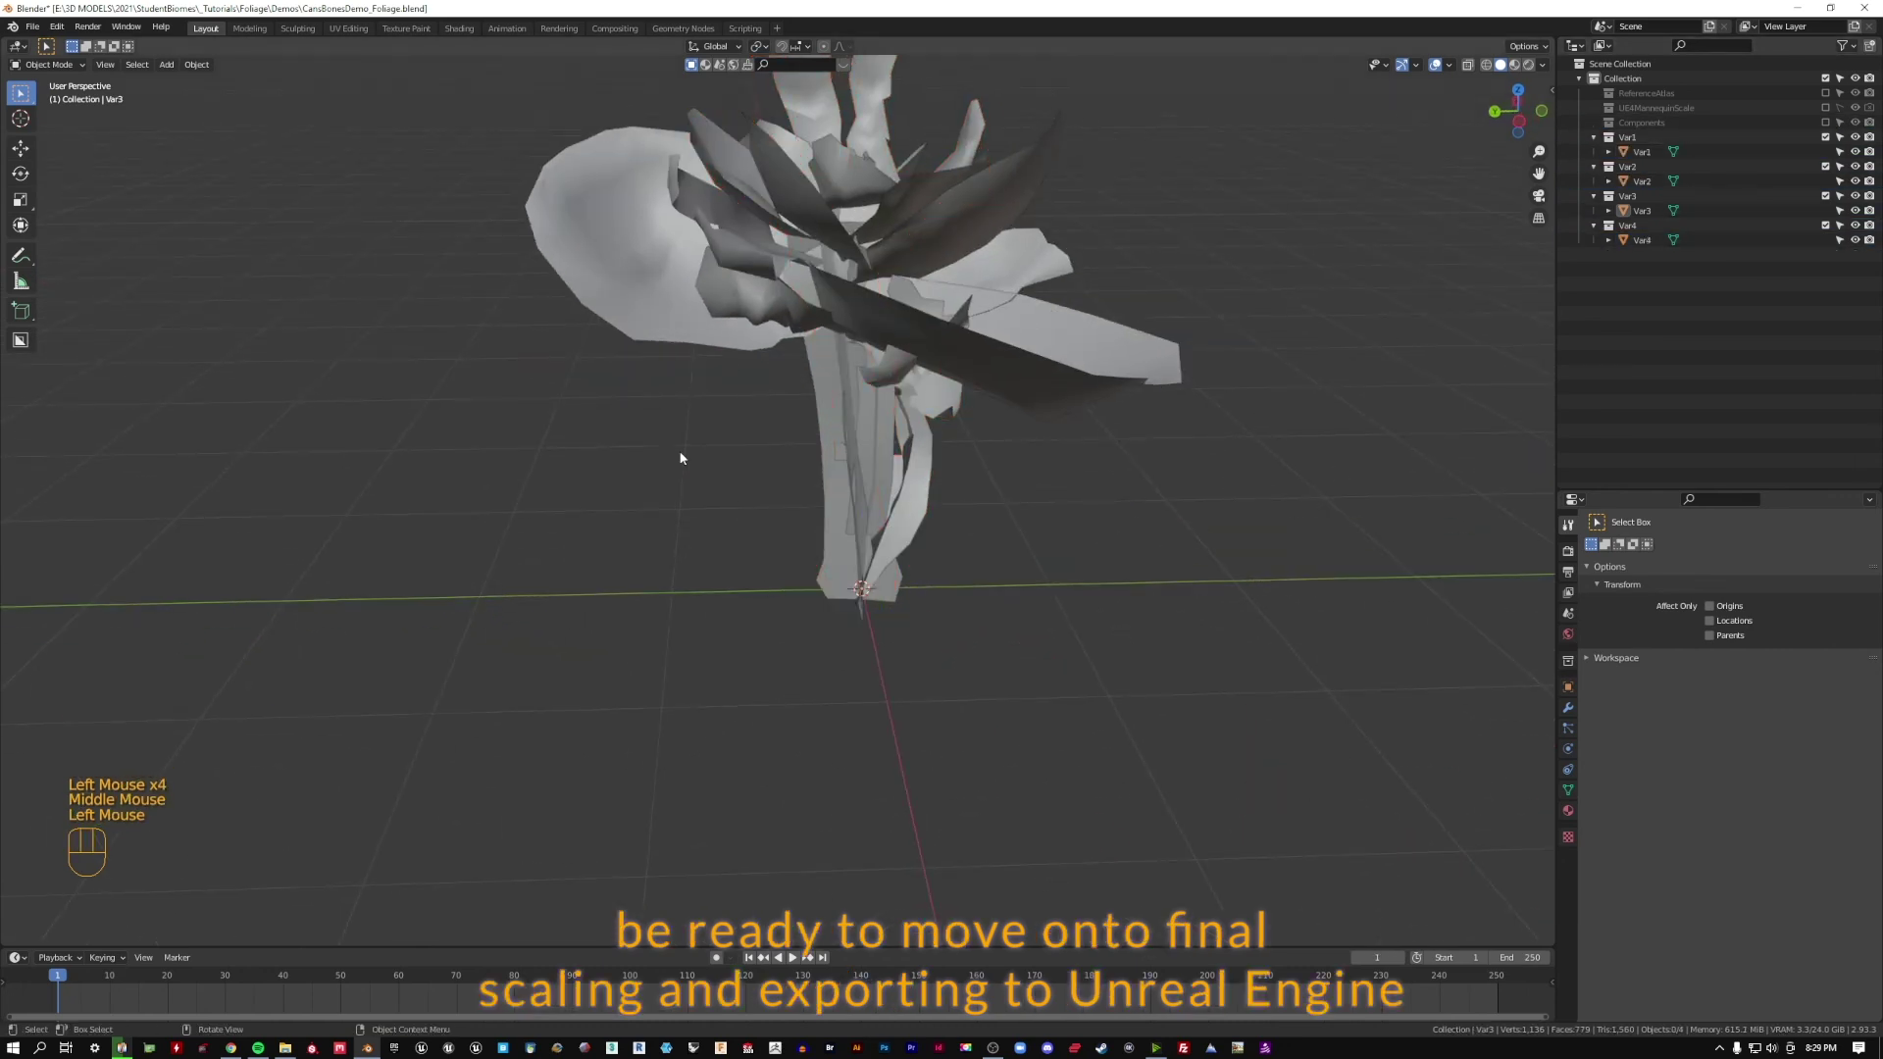